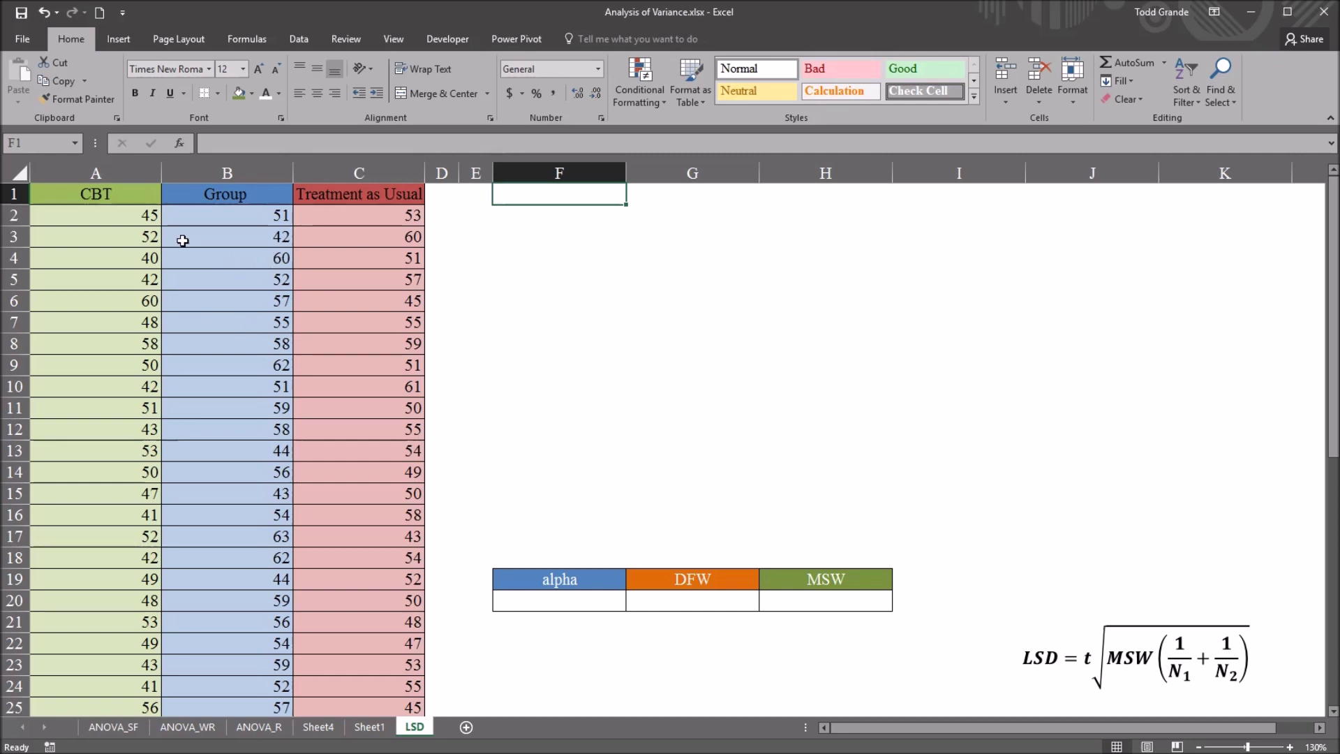
- Highlight the CBT, Group and Treatment as Usual headings and all three groups' scores
left_click(91, 174)
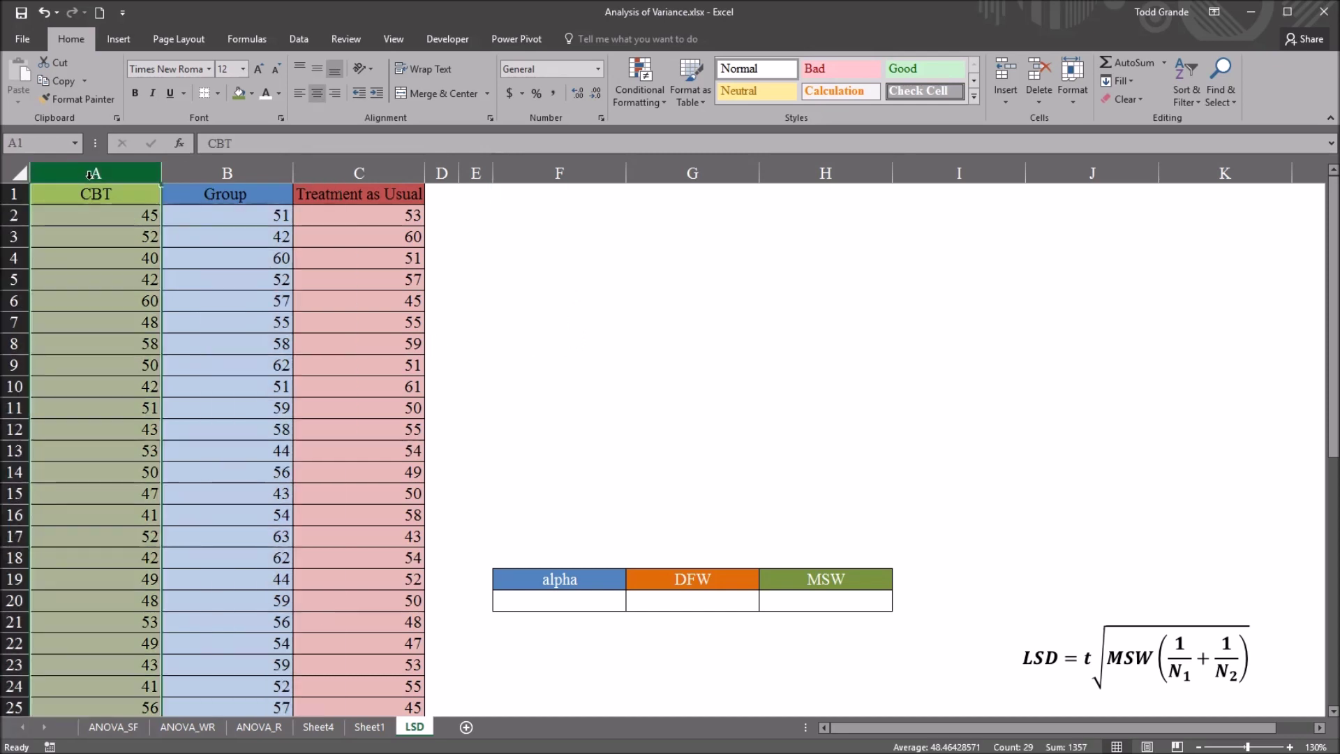
left_click(114, 197)
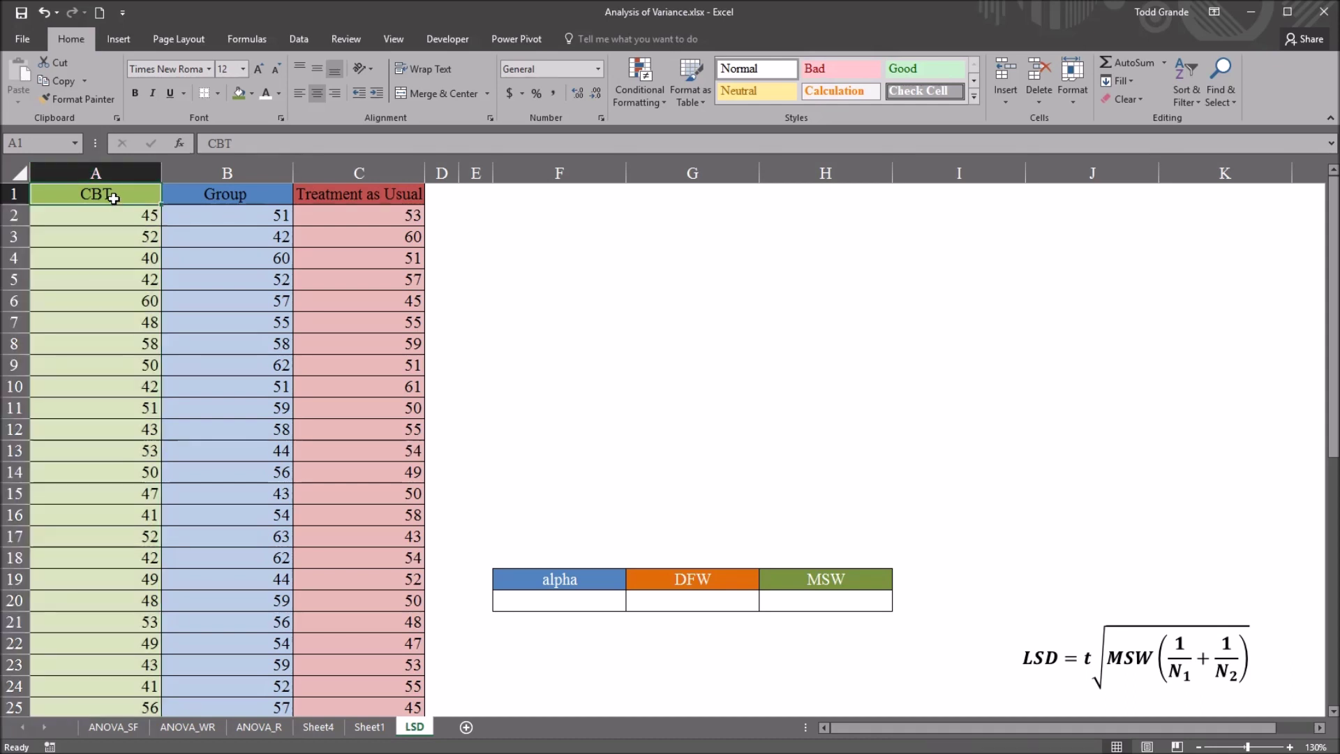
left_click(219, 195)
left_click(352, 193)
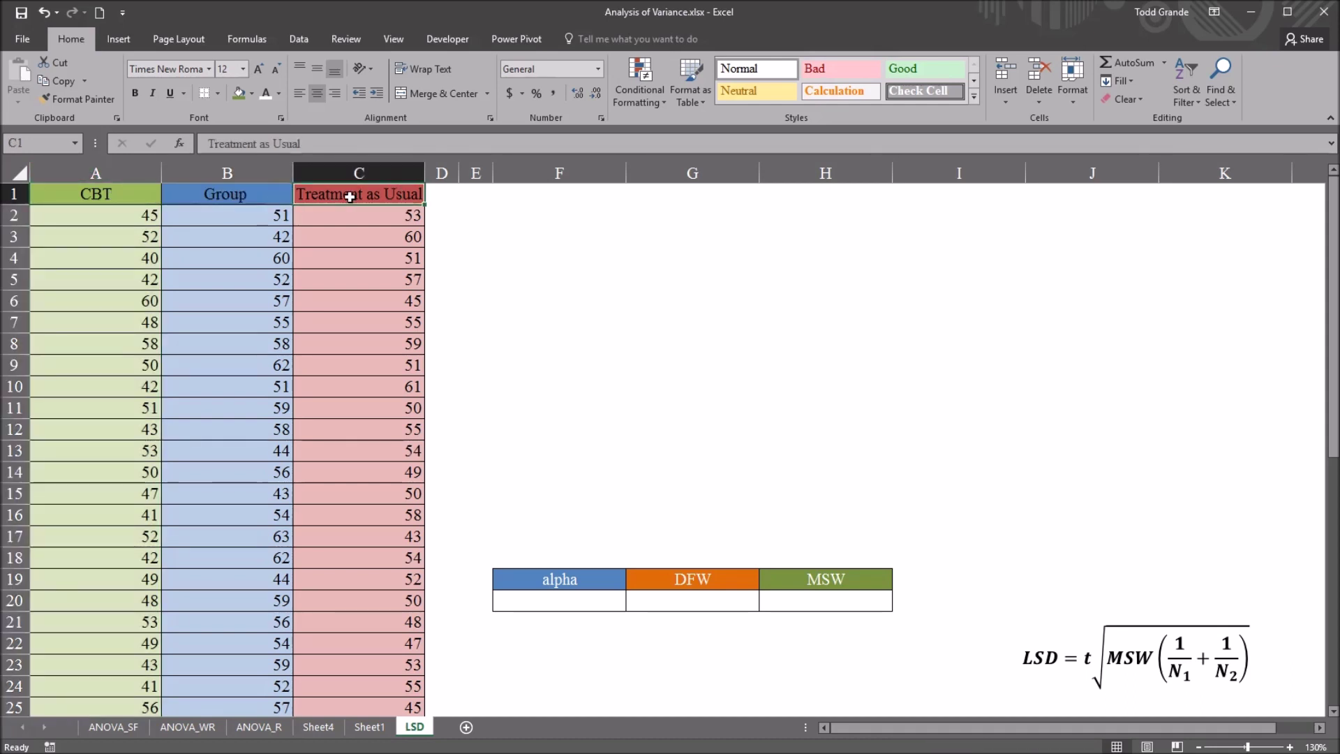
left_click_drag(114, 220, 344, 699)
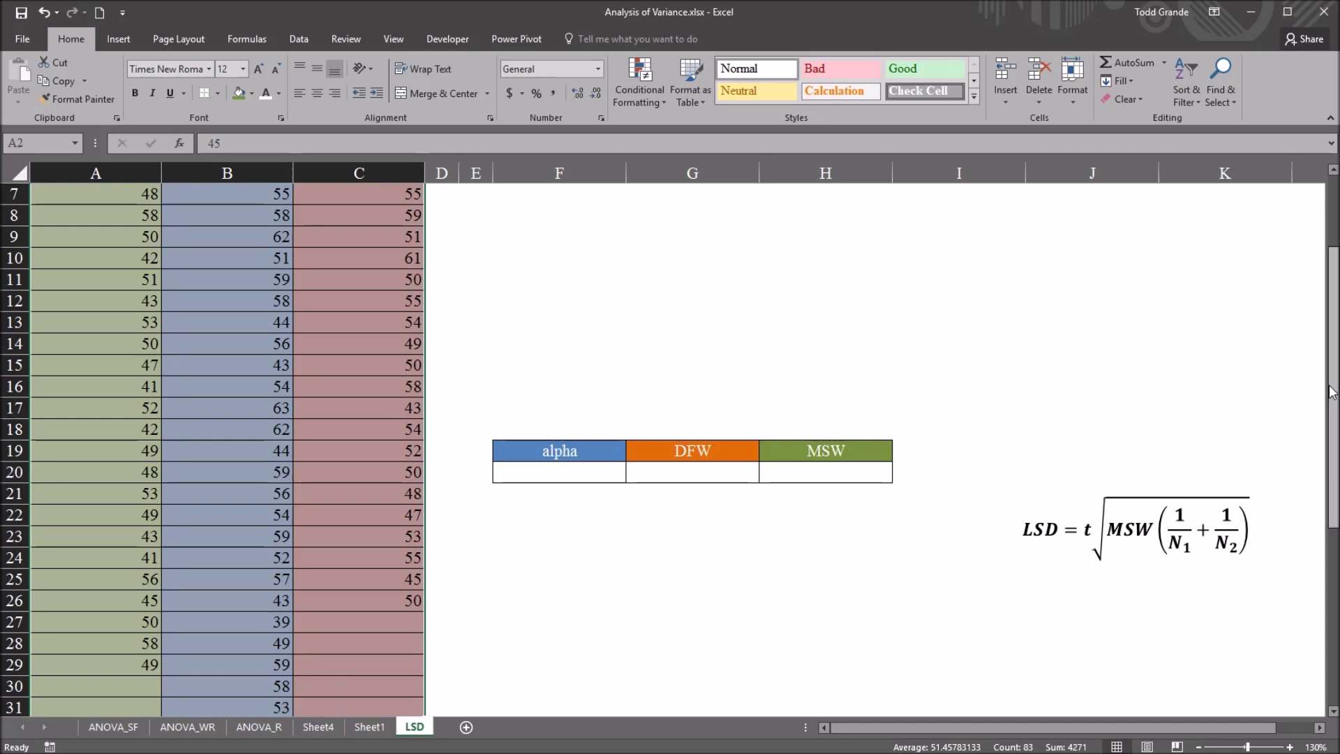
left_click_drag(1333, 393, 1333, 382)
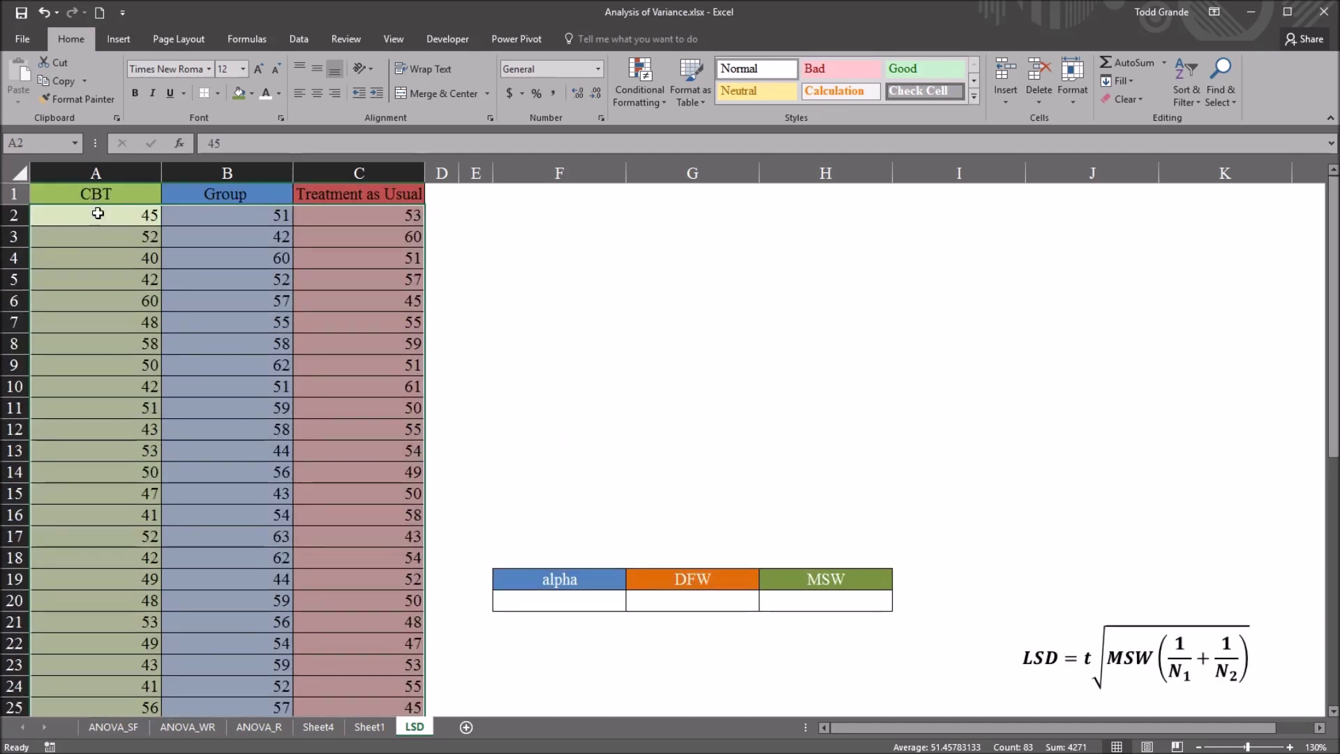
left_click(127, 218)
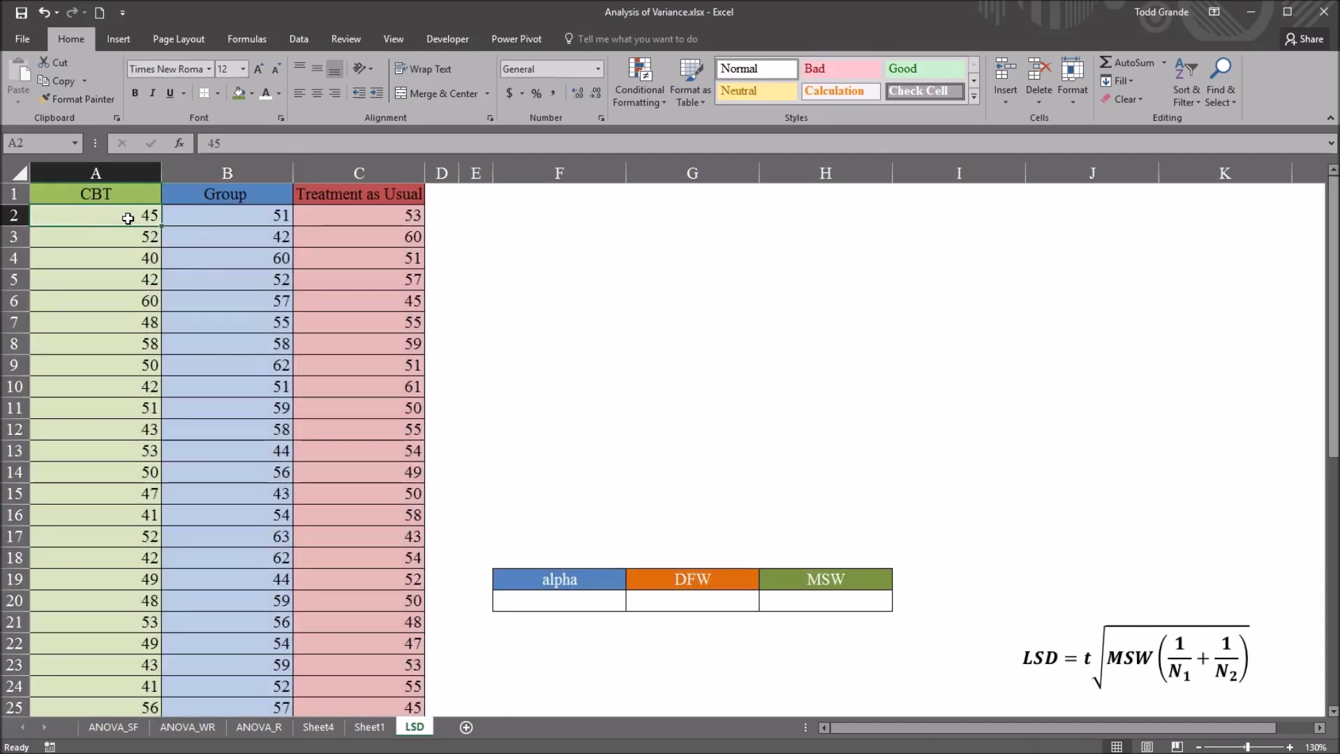
- Select the CBT column and extend the selection across all three group columns
left_click(113, 180)
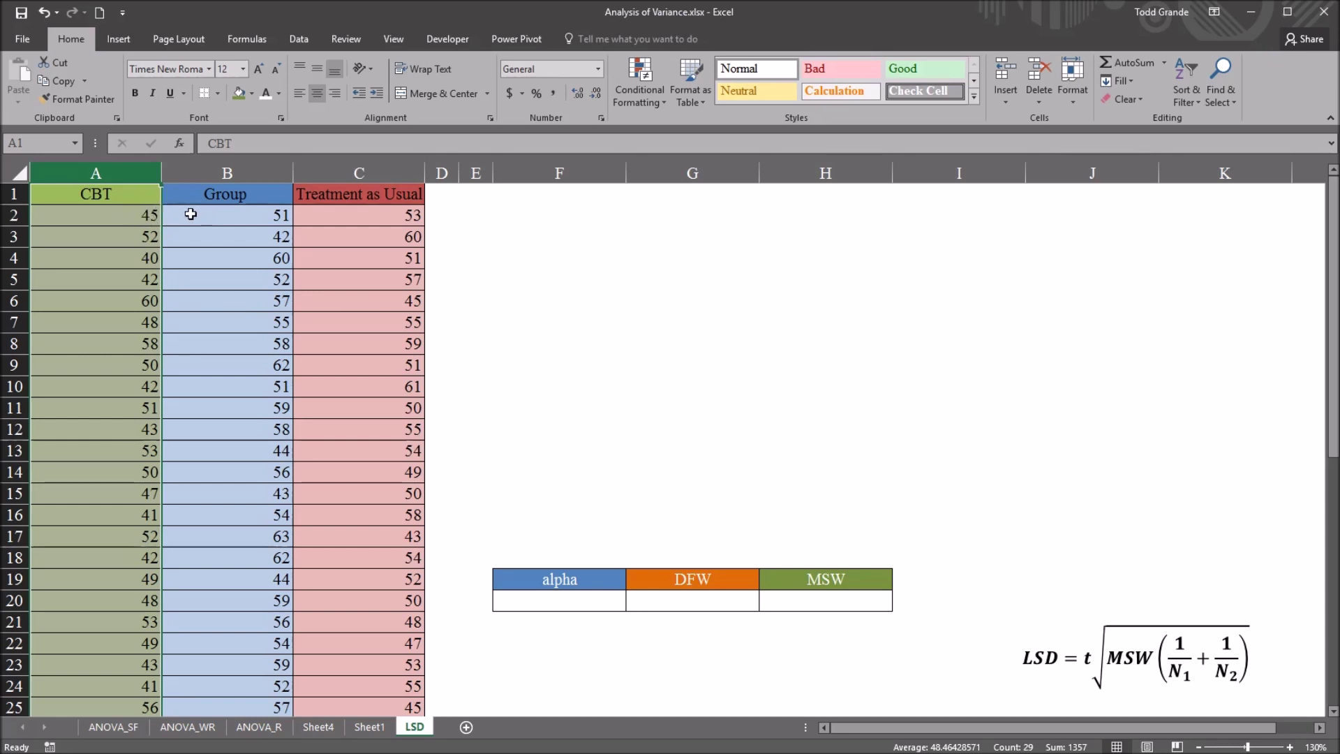
left_click(132, 196)
left_click(184, 195)
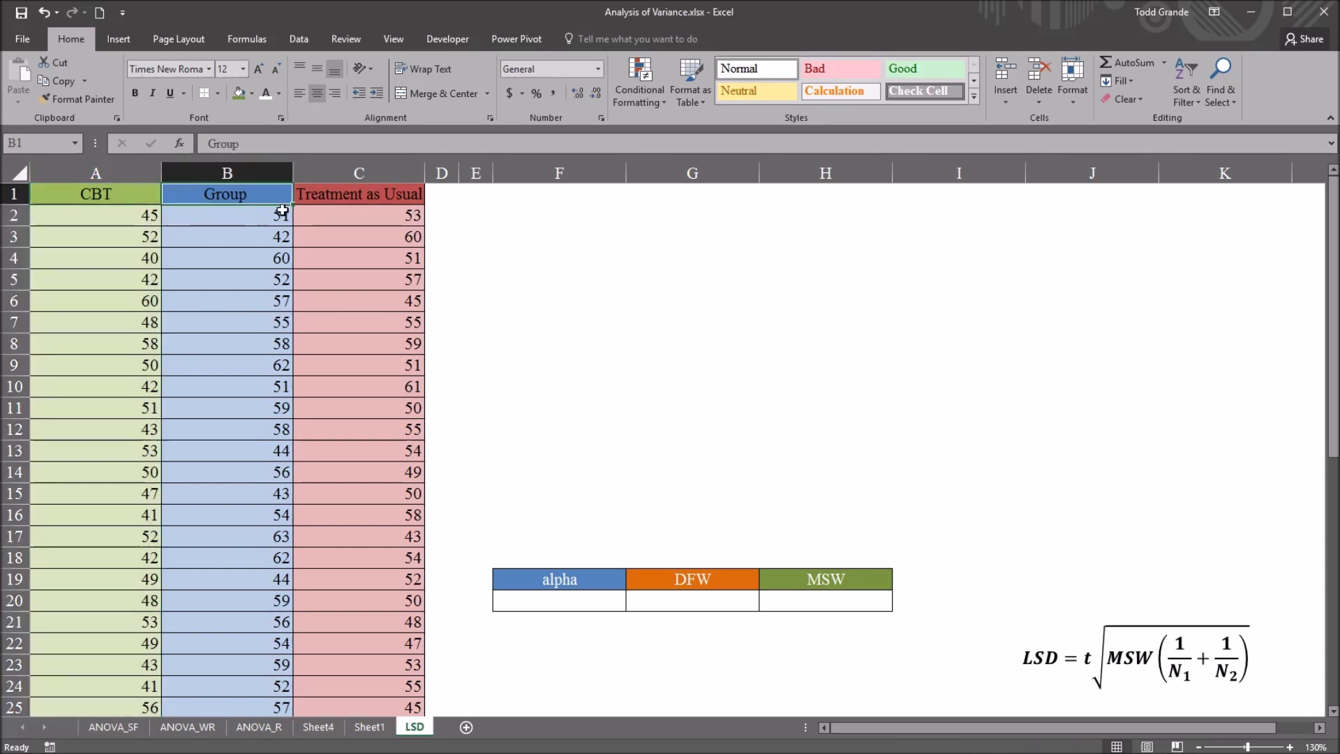
left_click(314, 199)
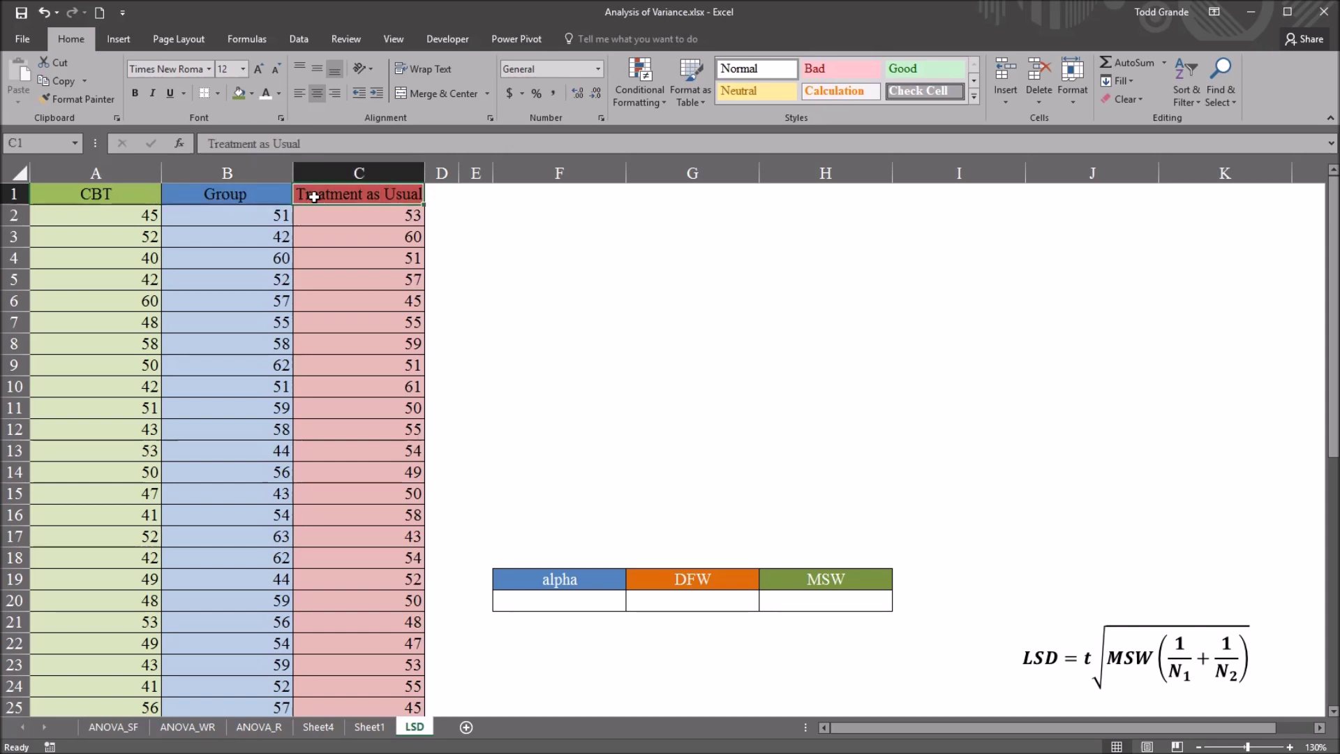
left_click(132, 194)
left_click(325, 197)
left_click(148, 180)
left_click_drag(147, 180, 420, 176)
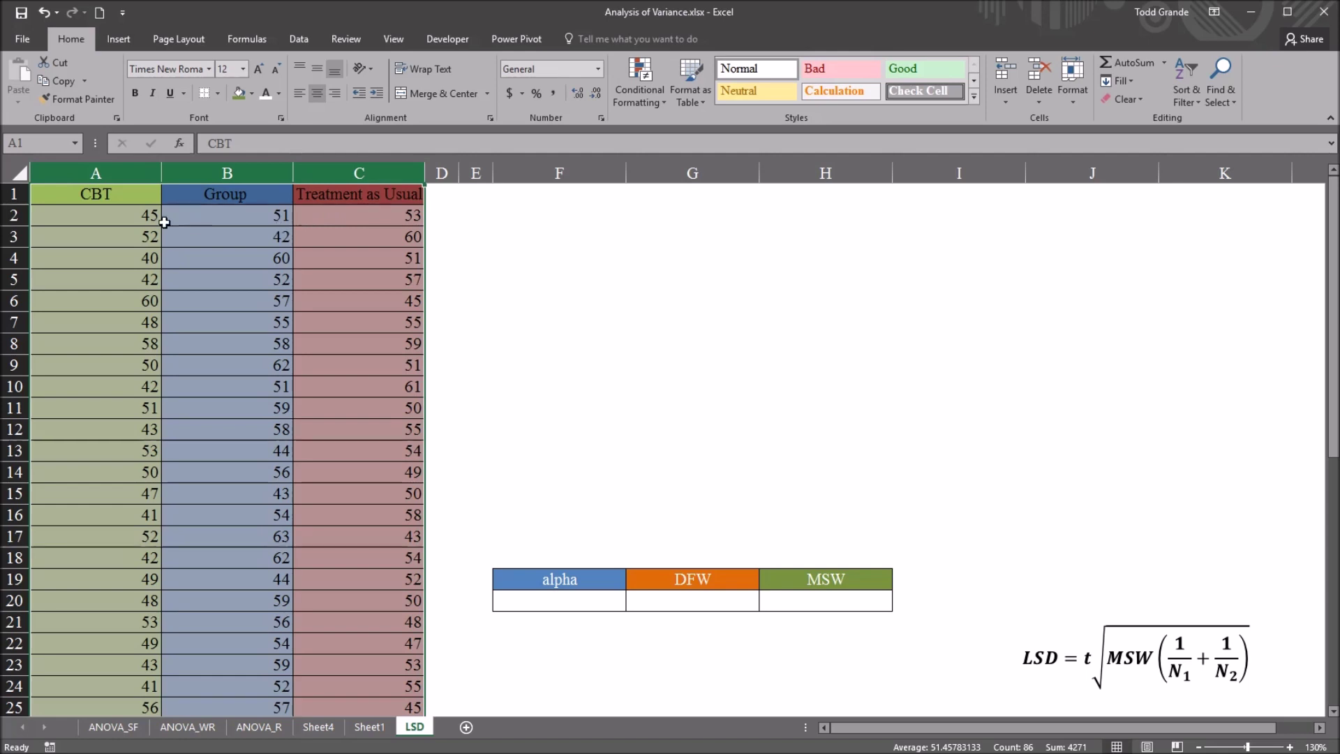
left_click(119, 217)
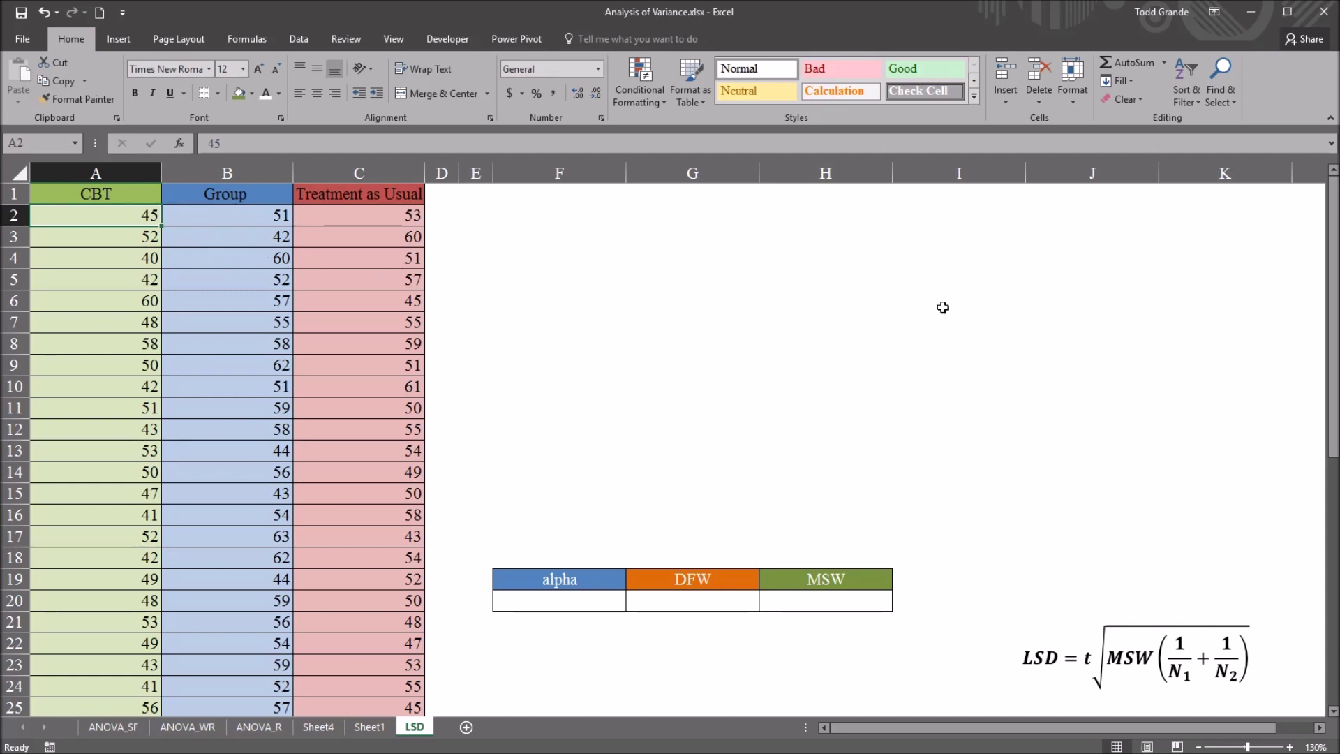
- Select columns A–C, pick cell F1 as the output spot, and show the Data tools
mouse_move(1334, 248)
left_mouse_down()
mouse_move(1318, 362)
mouse_move(1333, 241)
left_mouse_up()
left_click(73, 171)
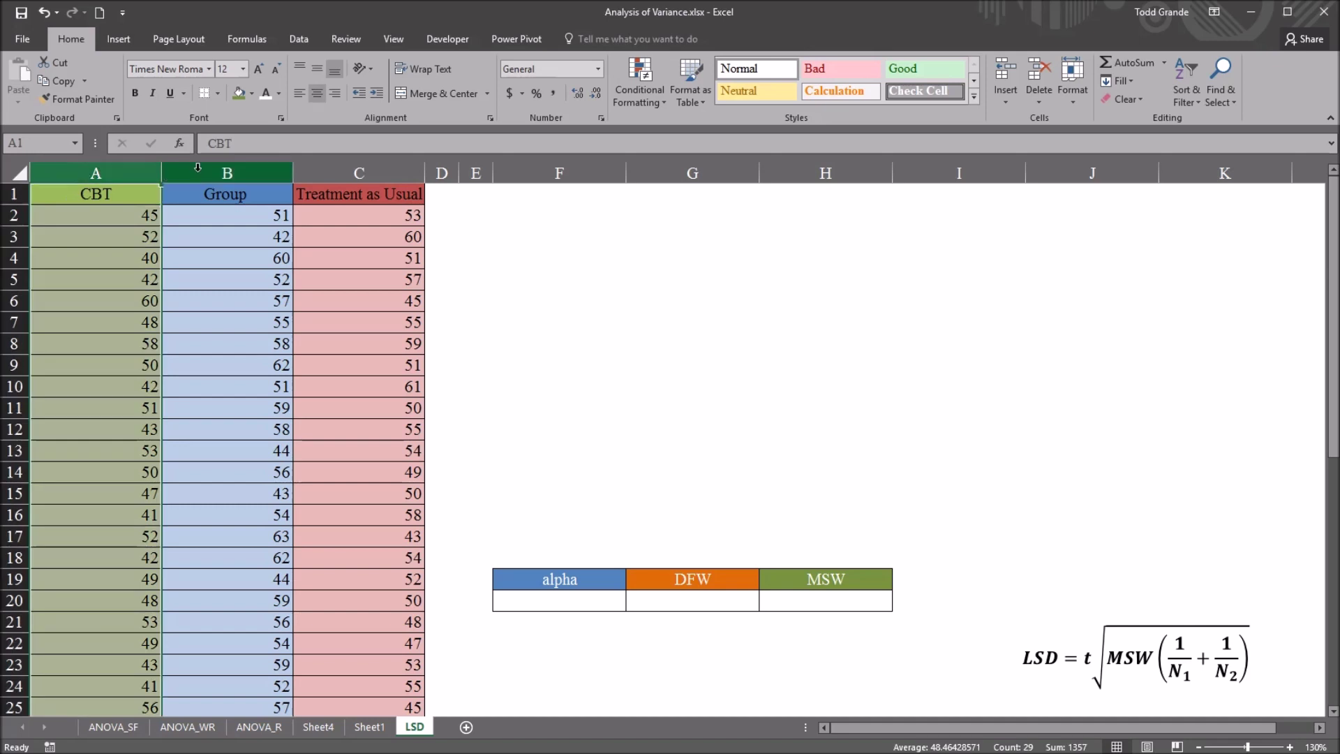
left_click(198, 167)
left_click(412, 171)
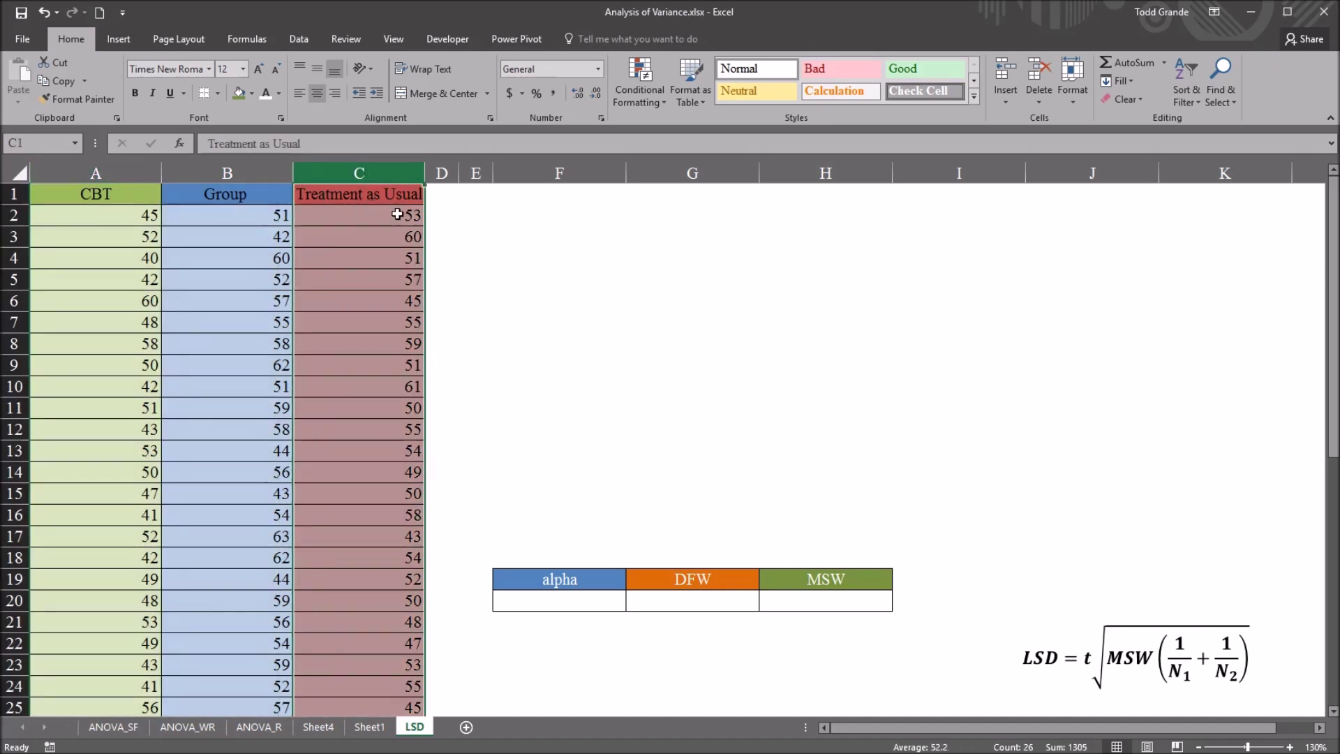
left_click(528, 197)
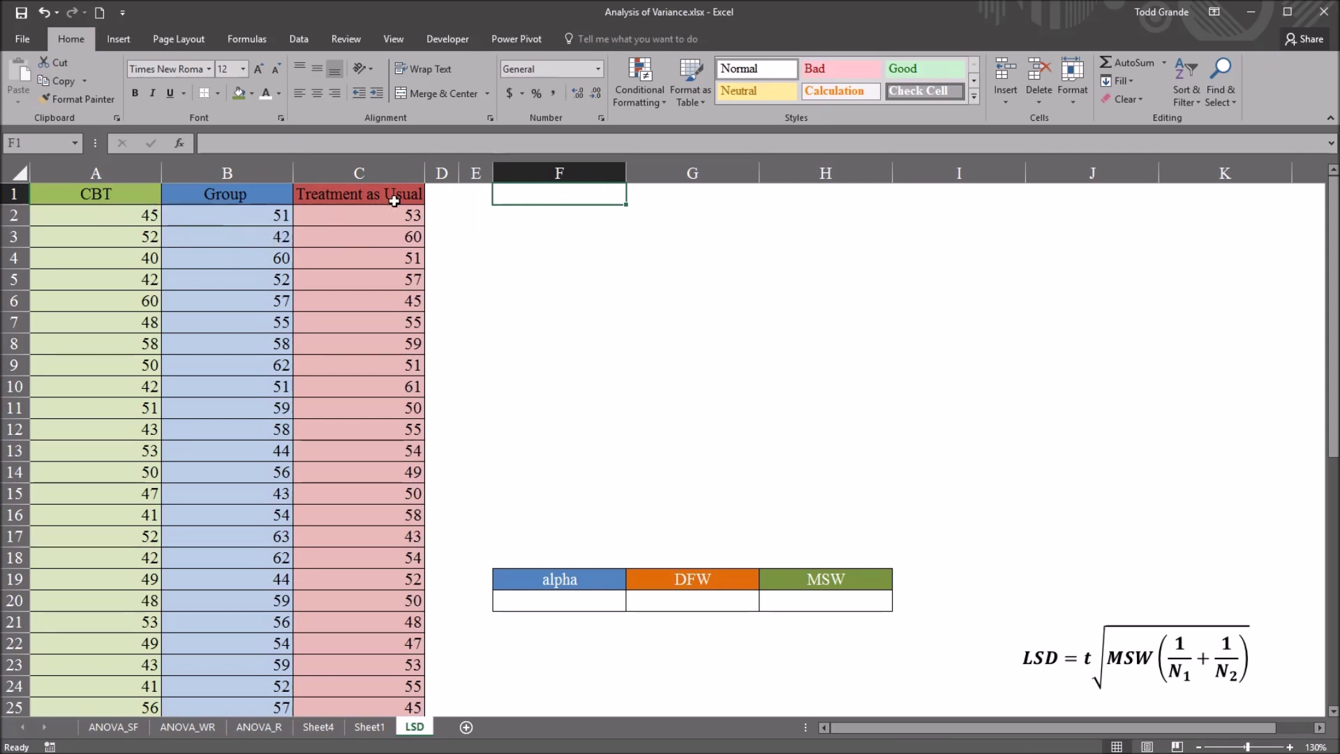
left_click(299, 43)
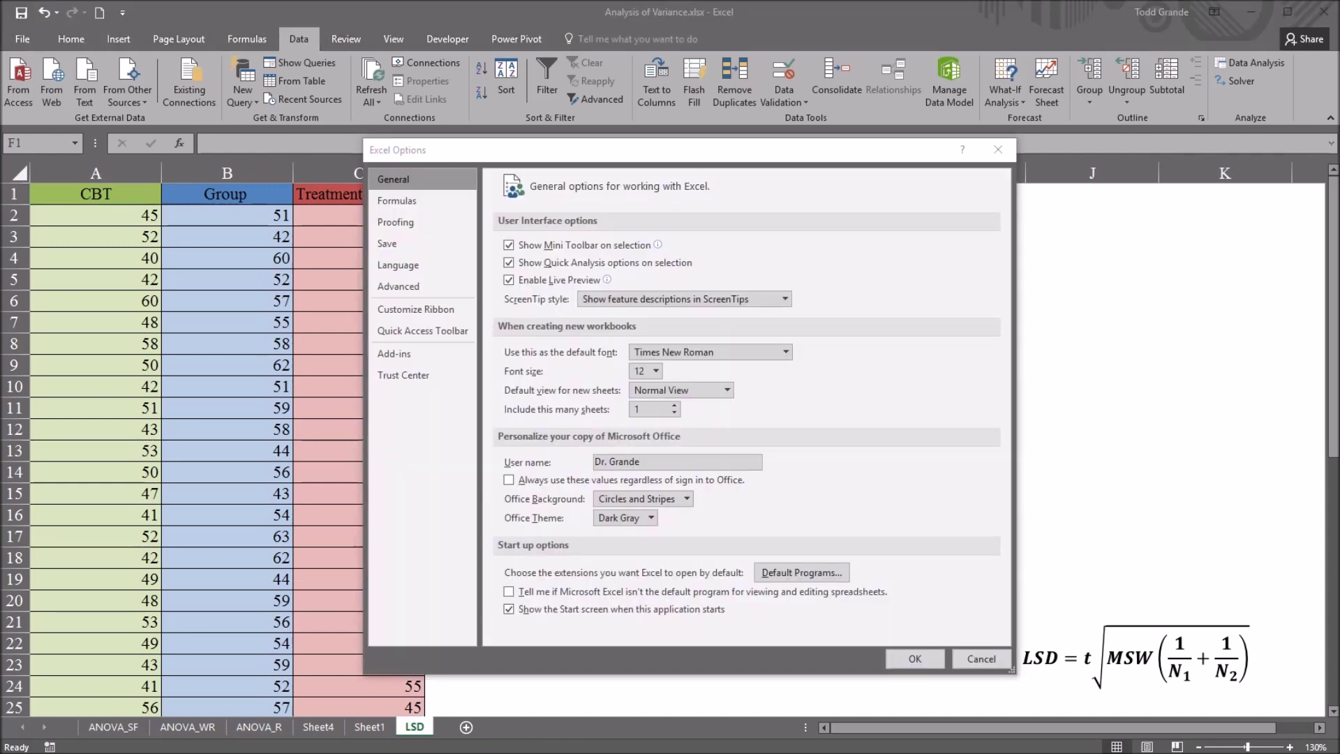
key("alt+f")
key("t")
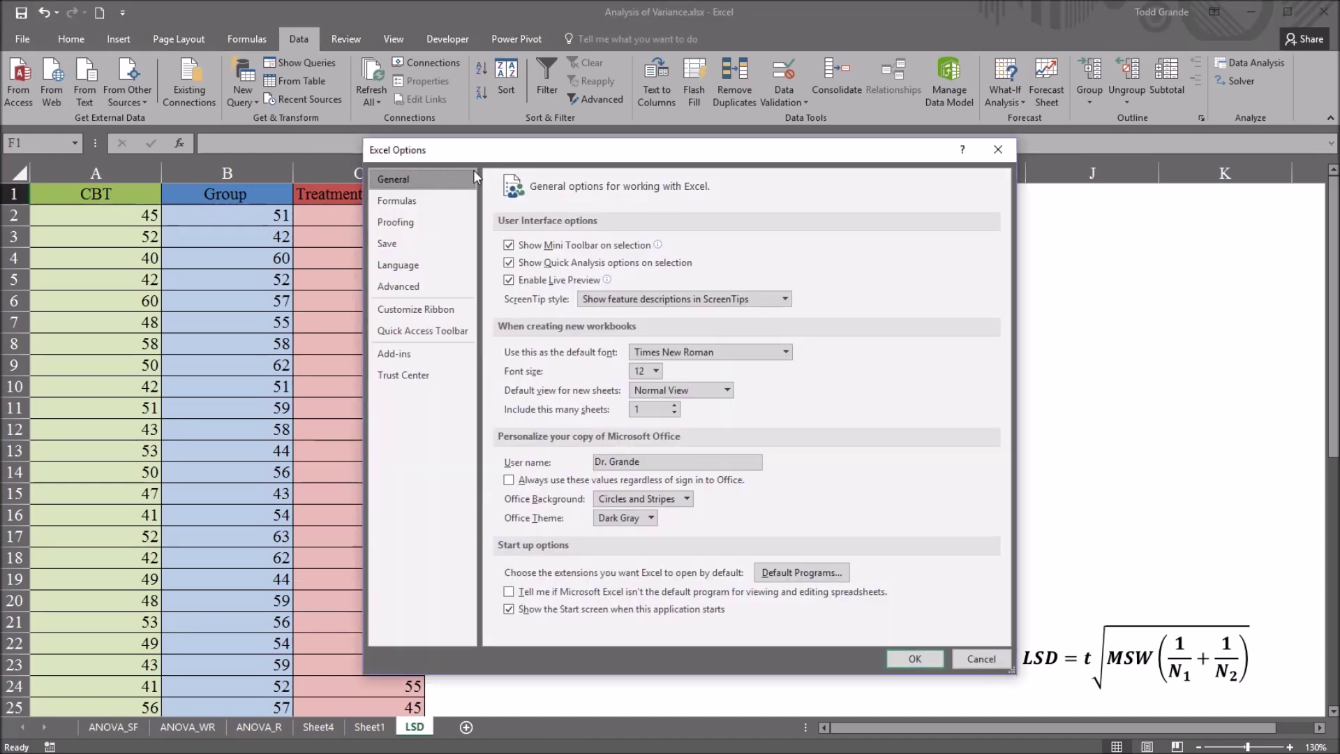
left_click(396, 356)
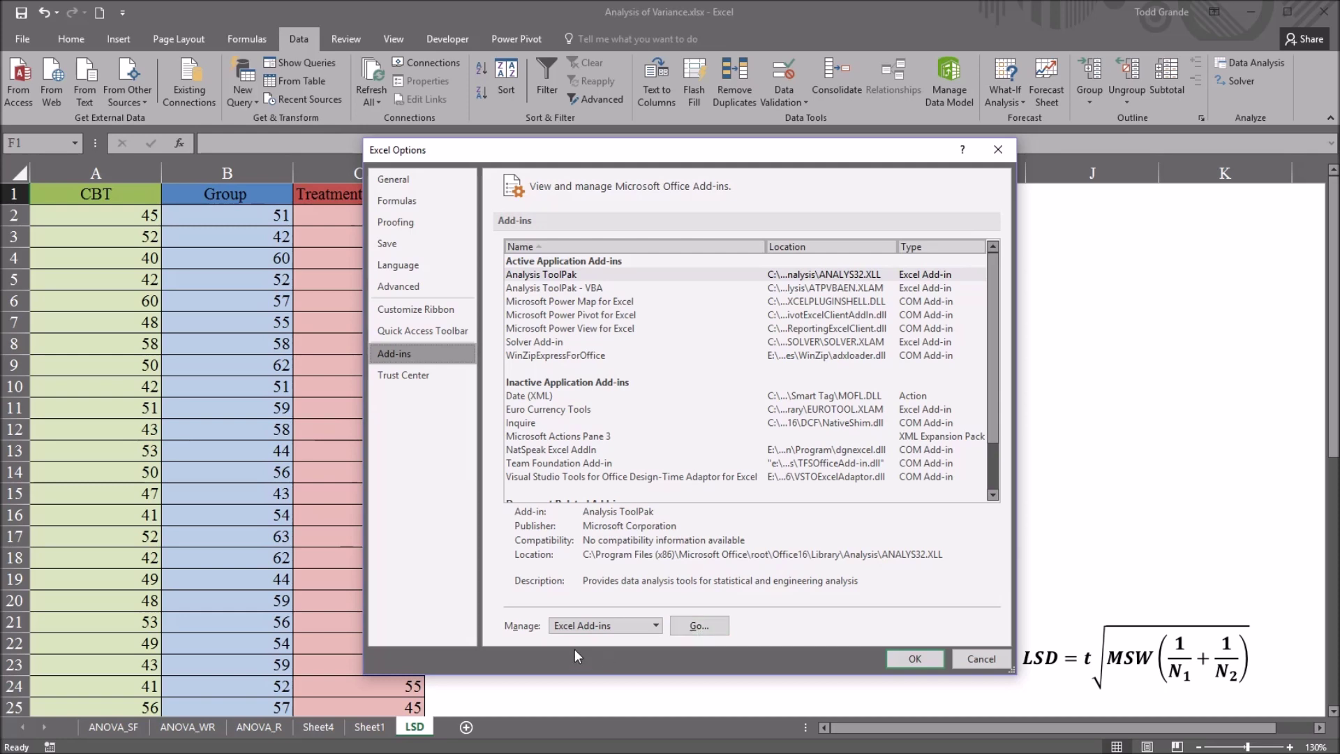
left_click(698, 626)
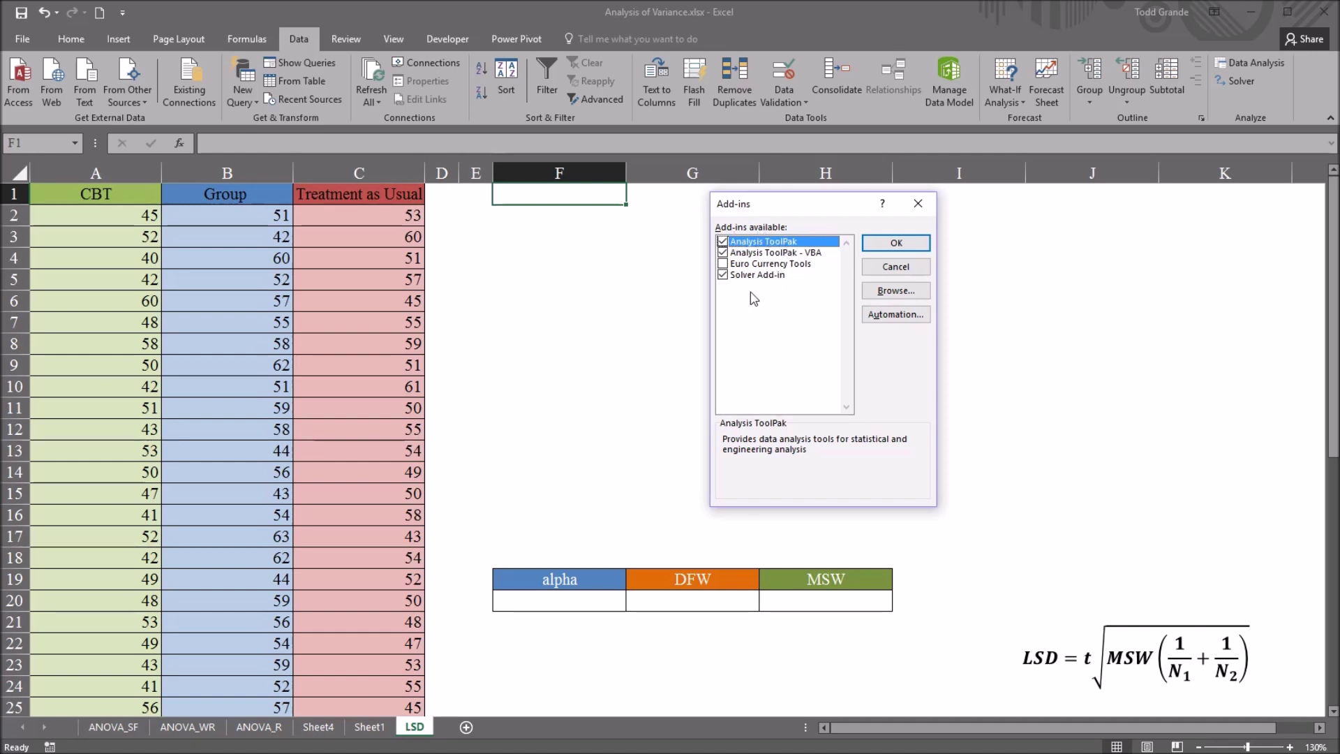
- Run Anova: Single Factor on $A$1:$C$31 with labels, alpha 0.05, output at $F$1
left_click(918, 203)
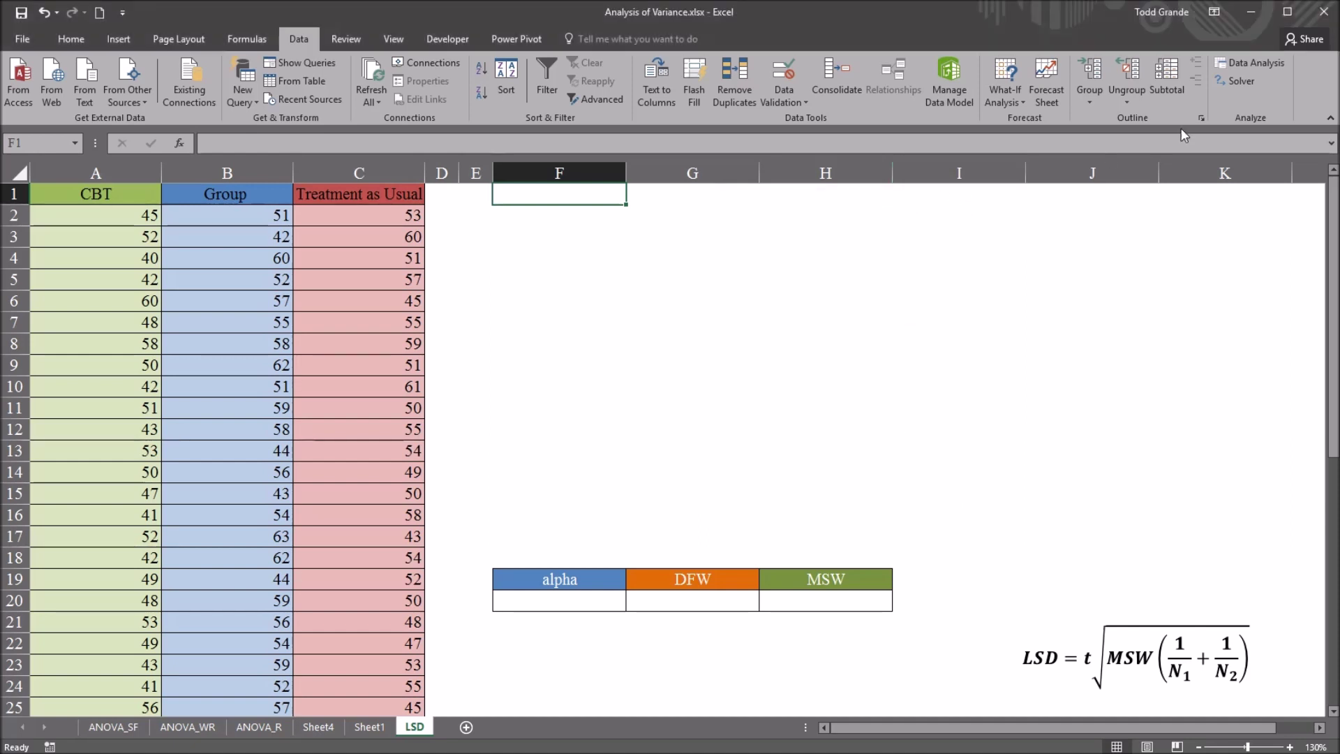
left_click(1250, 63)
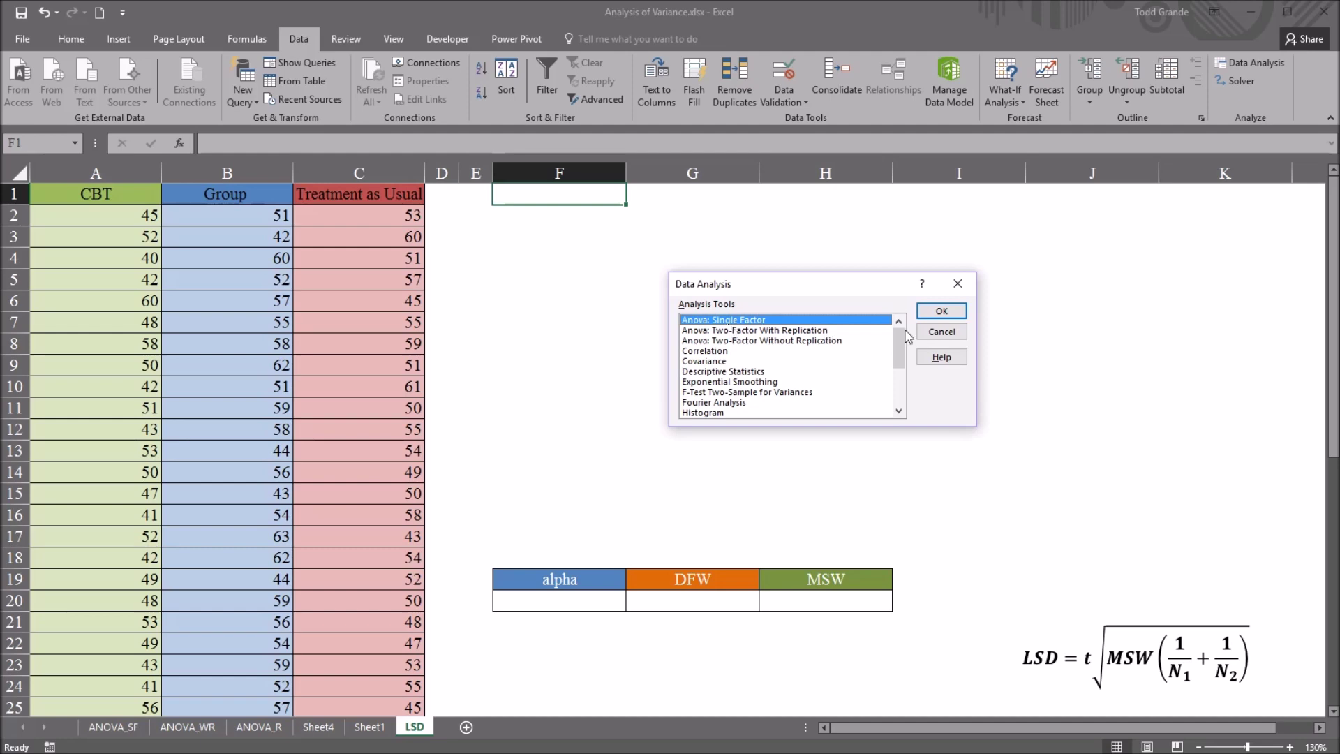
left_click(942, 311)
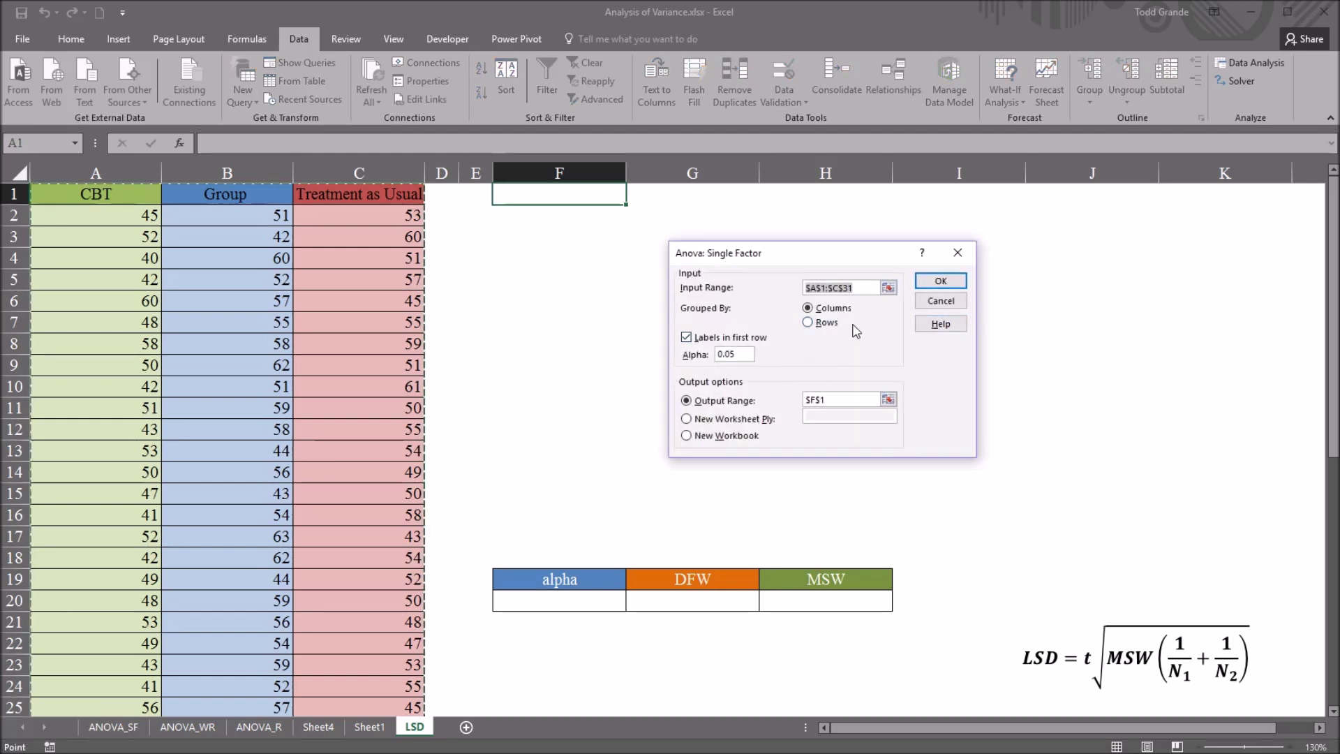
left_click(853, 288)
left_click_drag(853, 288, 826, 292)
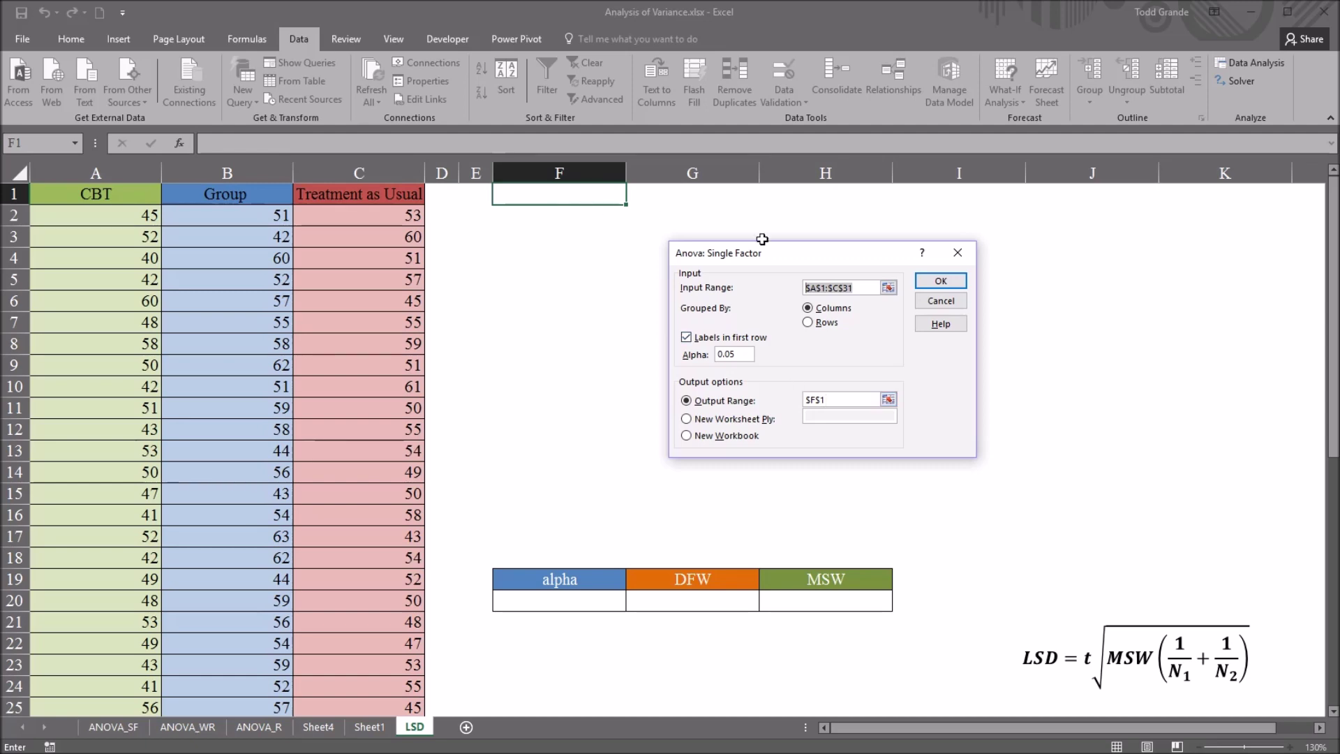
left_click(940, 282)
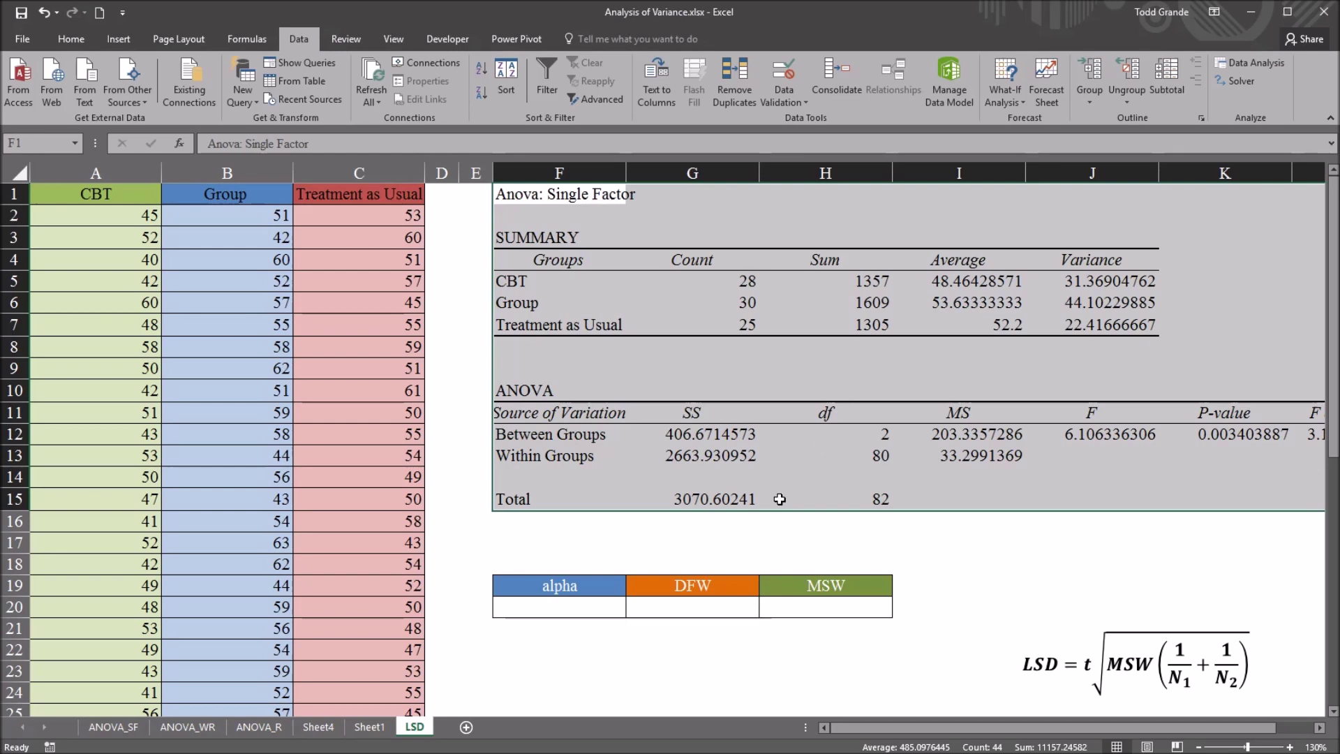
left_click(780, 499)
left_click(537, 283)
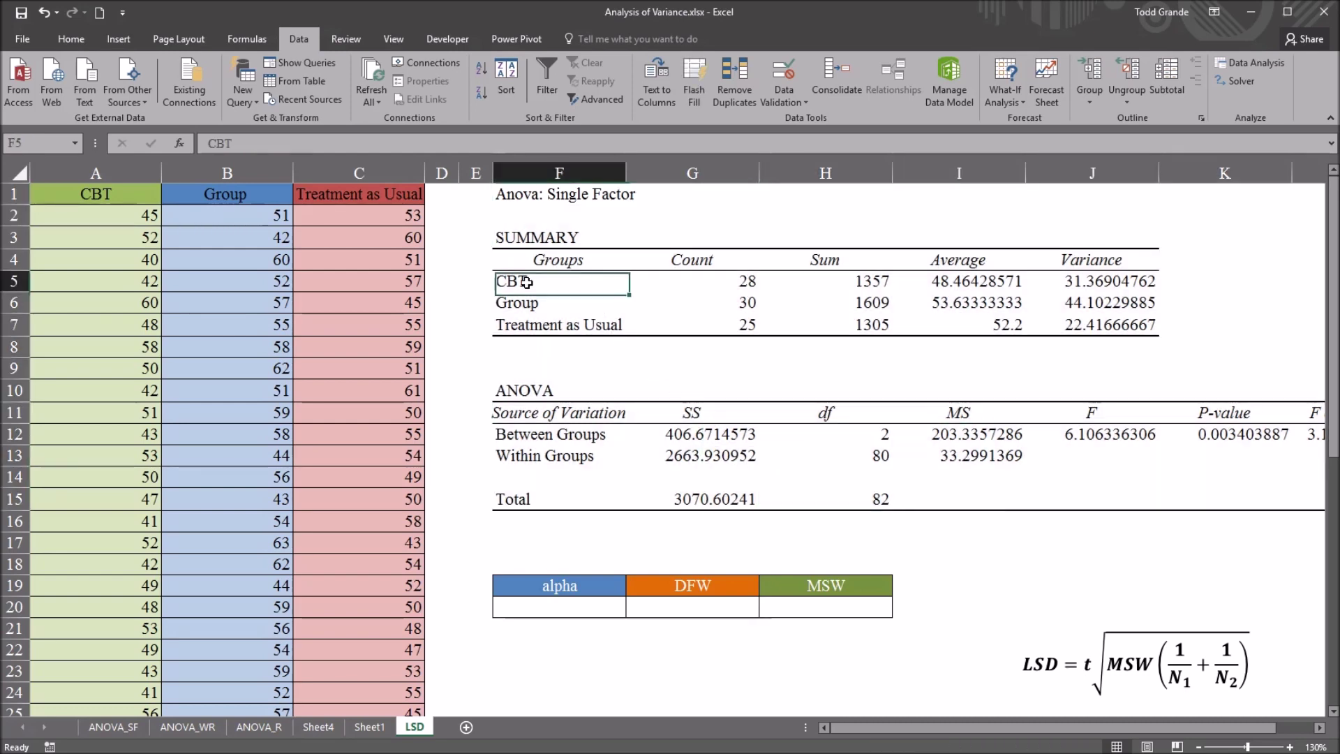
left_click(532, 302)
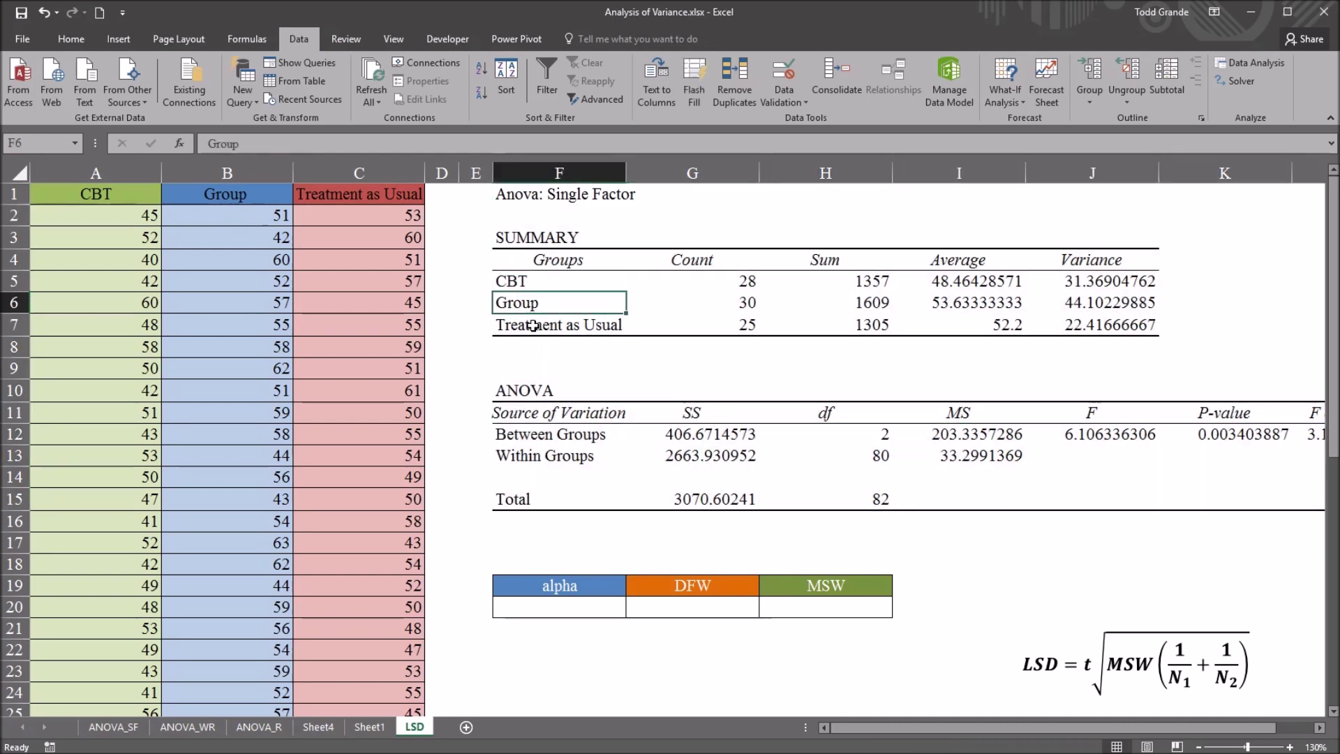
left_click(552, 329)
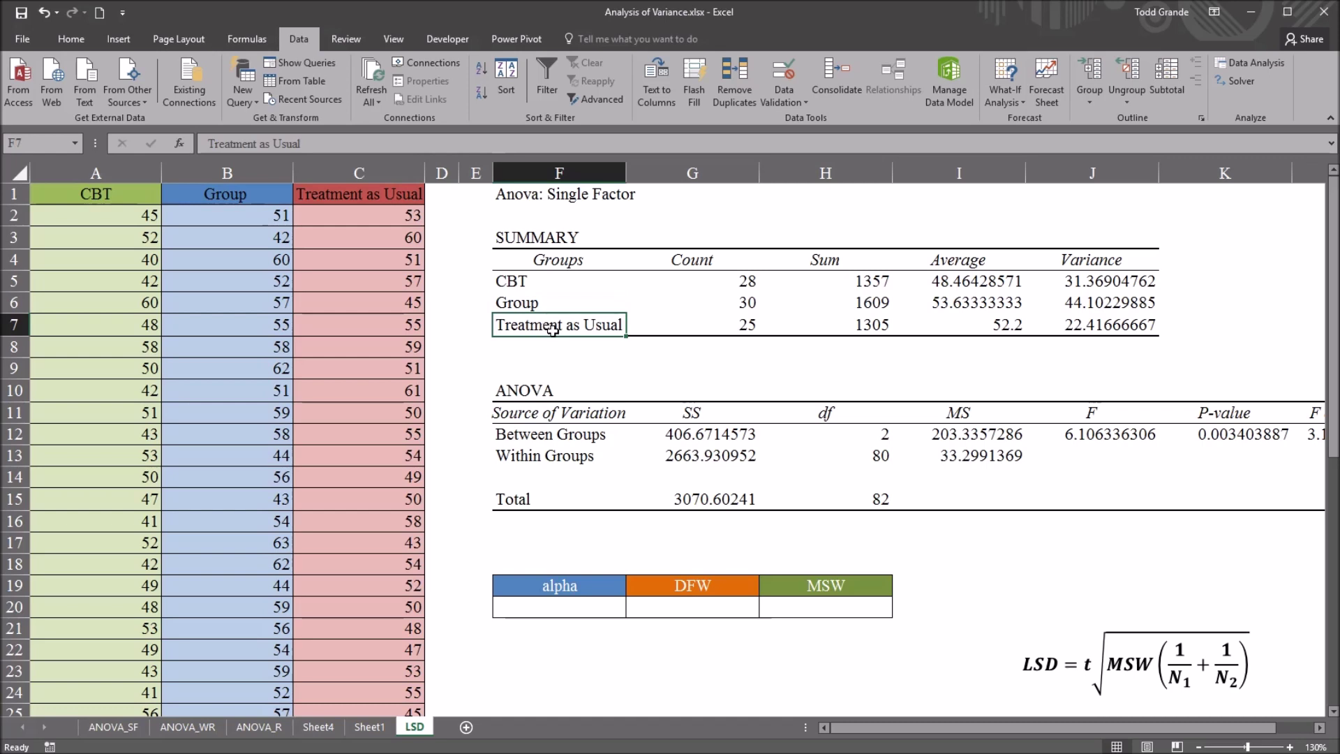
left_click(707, 283)
left_click(707, 304)
left_click(705, 328)
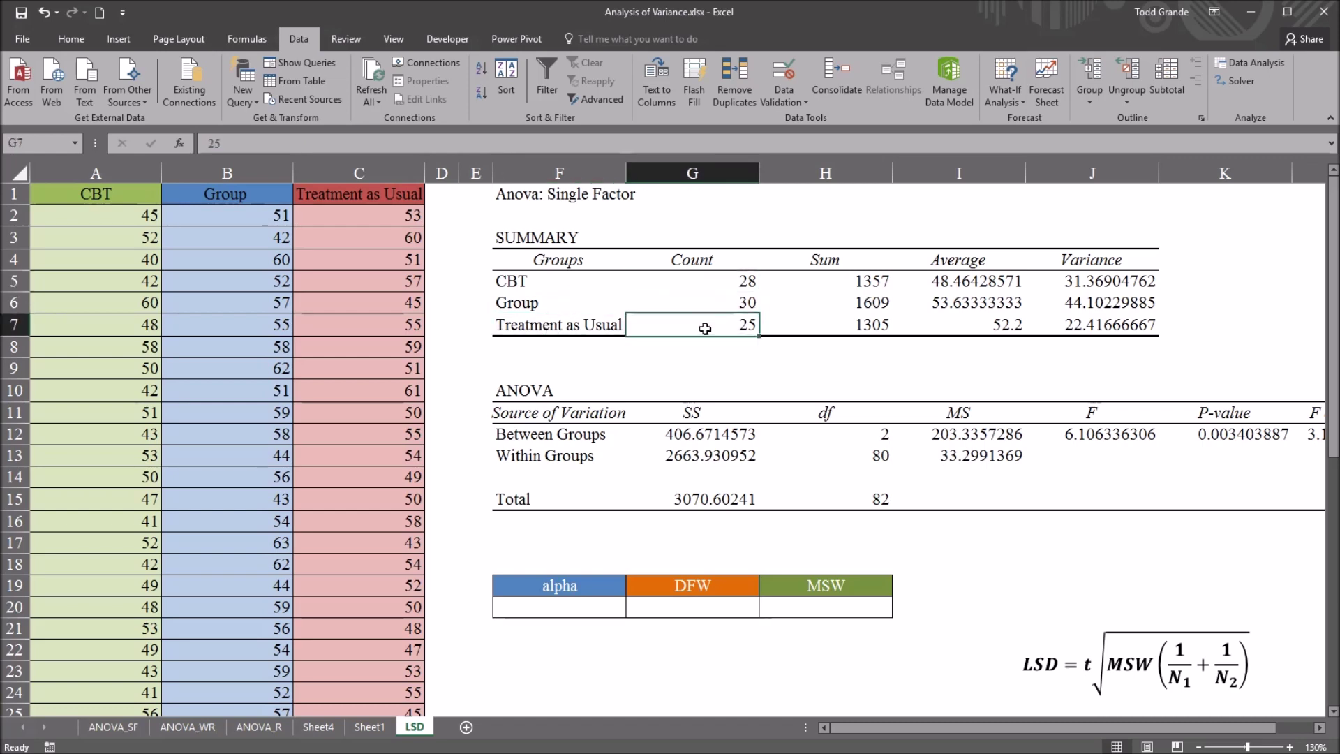
left_click(956, 282)
left_click(956, 303)
left_click(964, 326)
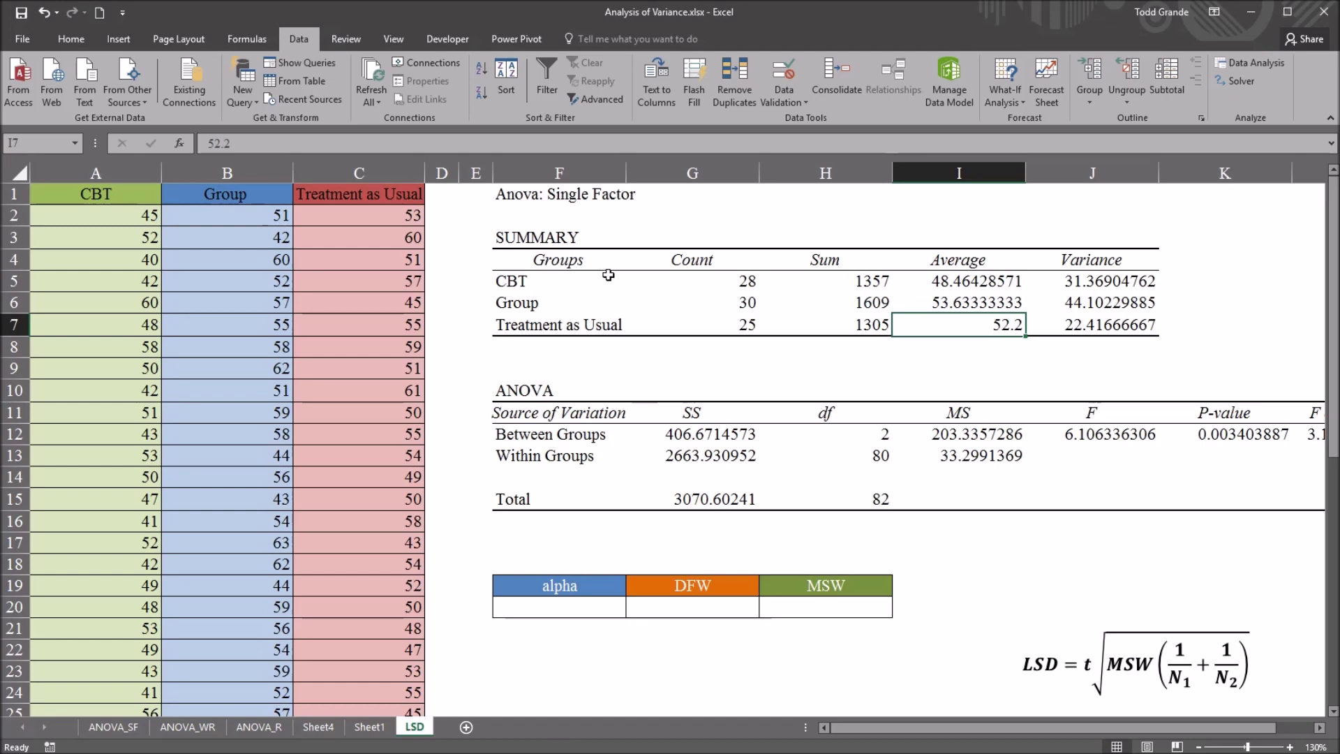
left_click(545, 390)
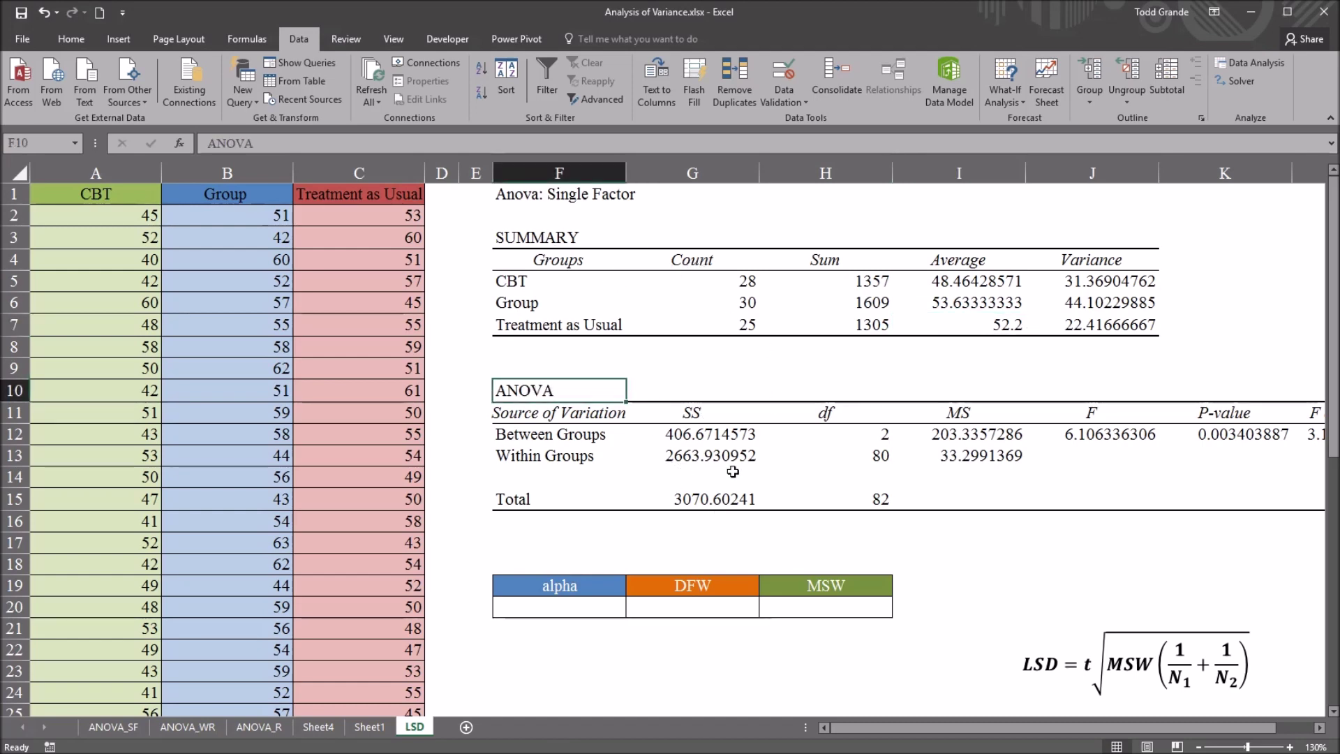
left_click(846, 458)
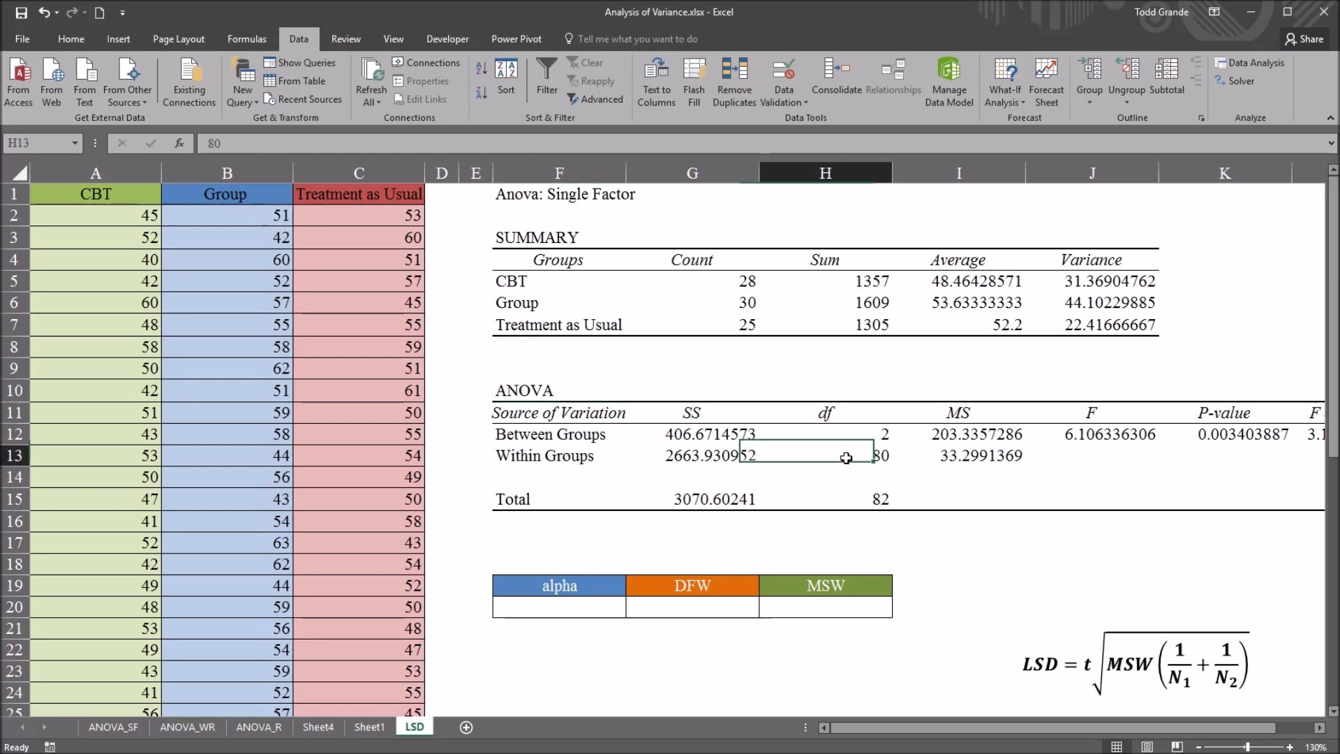
left_click(949, 463)
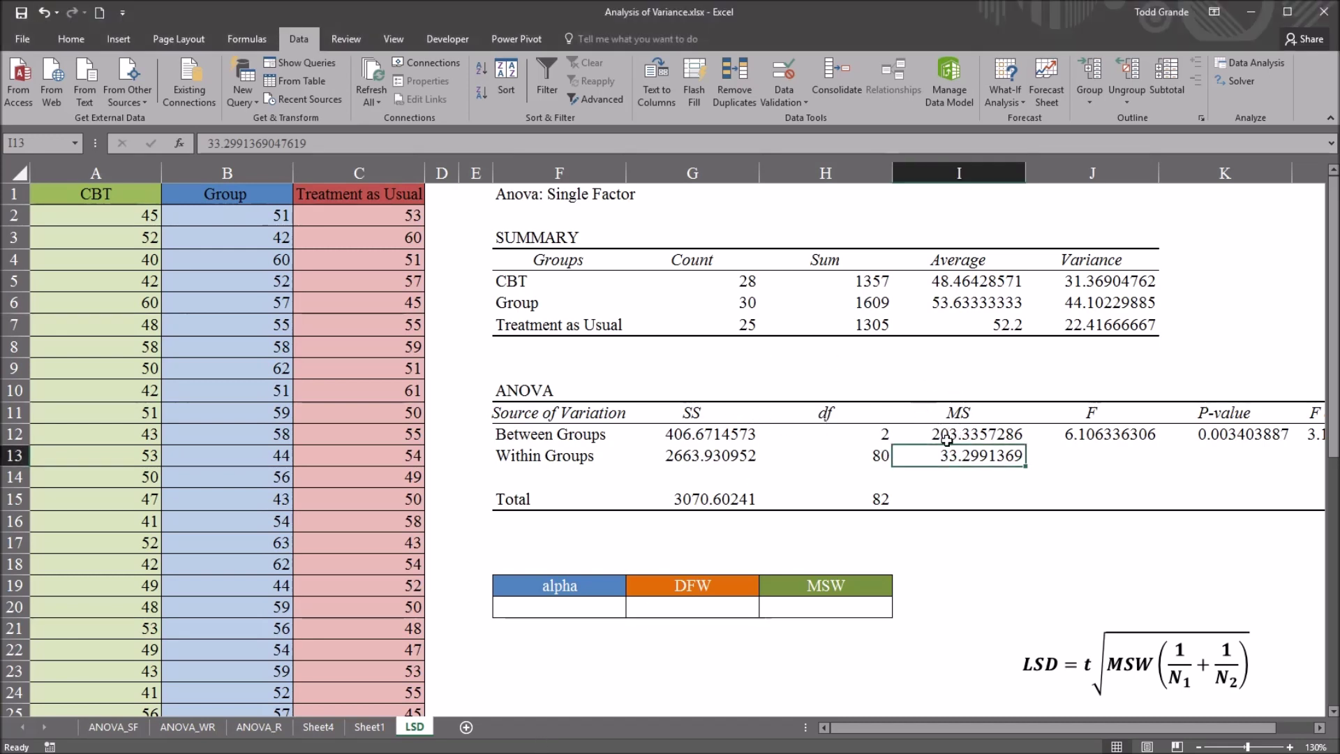
left_click(1222, 435)
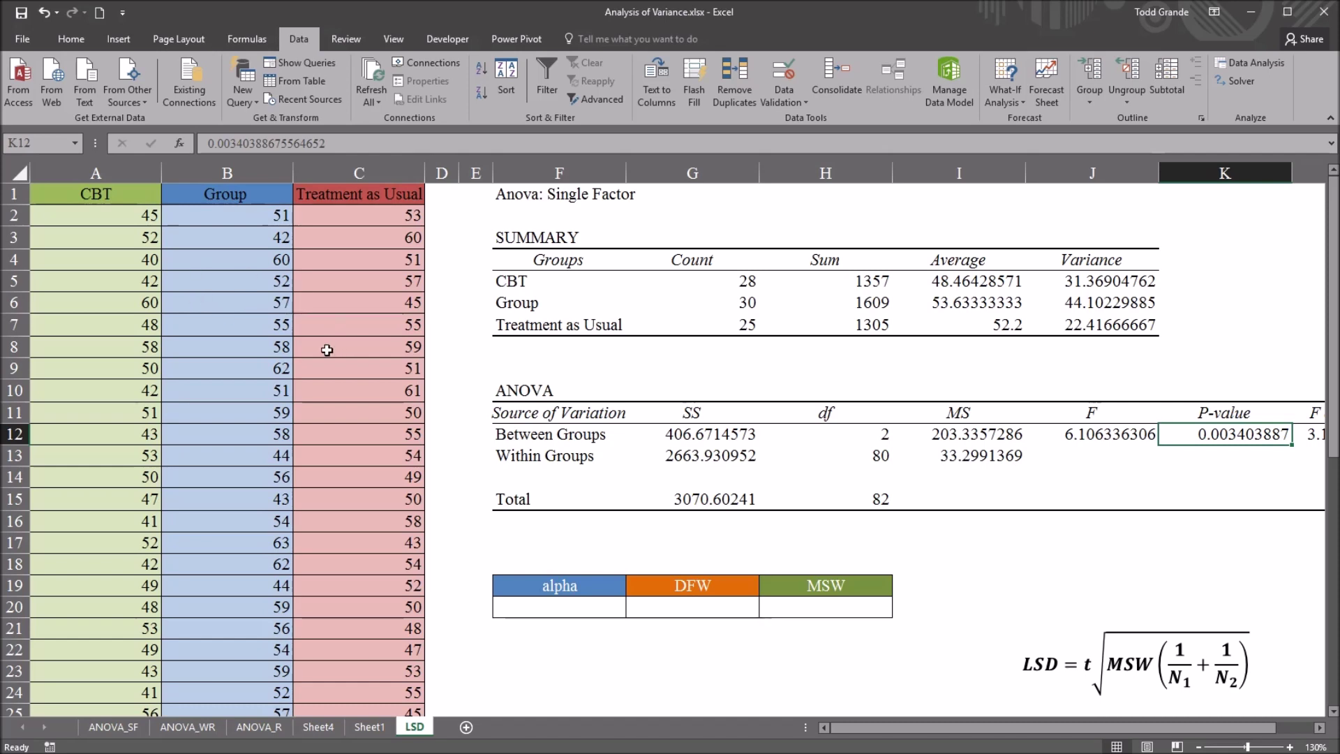
left_click(575, 749)
left_click(832, 457)
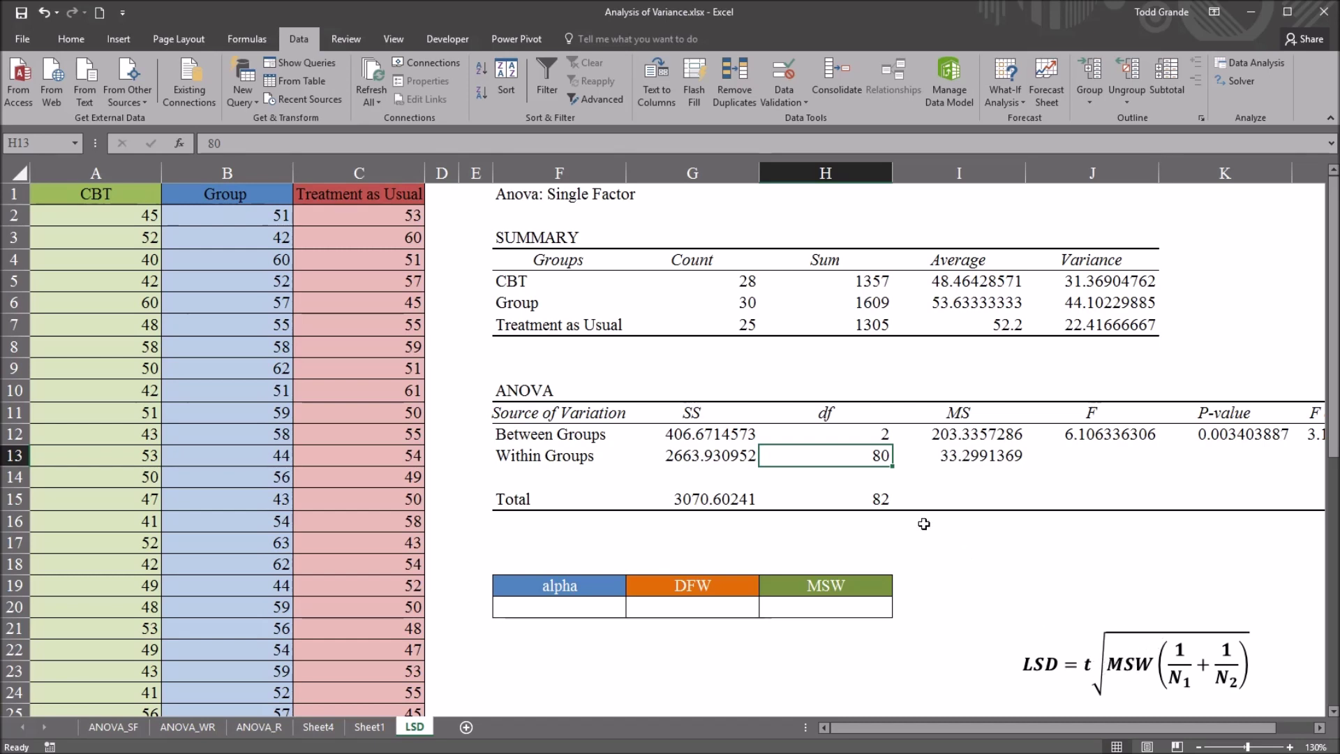
left_click(948, 463)
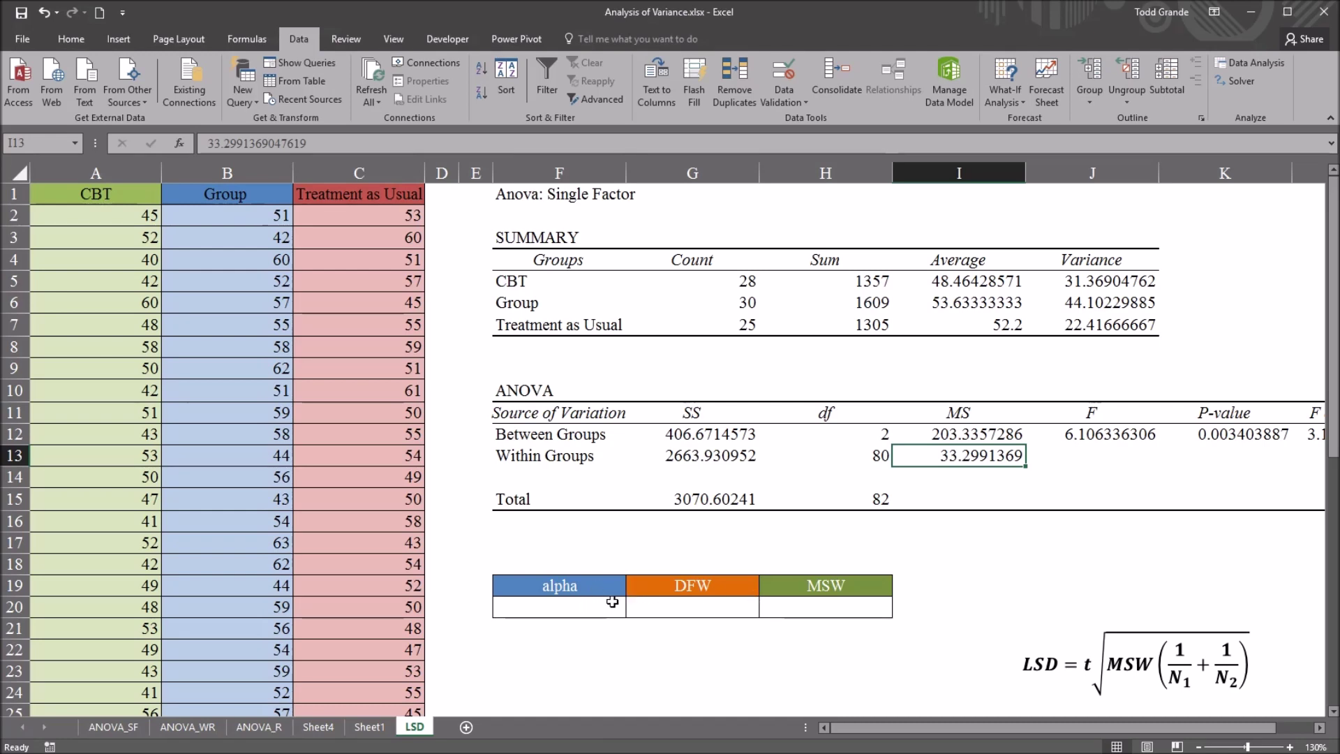
- Enter alpha 0.05 in cell F20
left_click(559, 605)
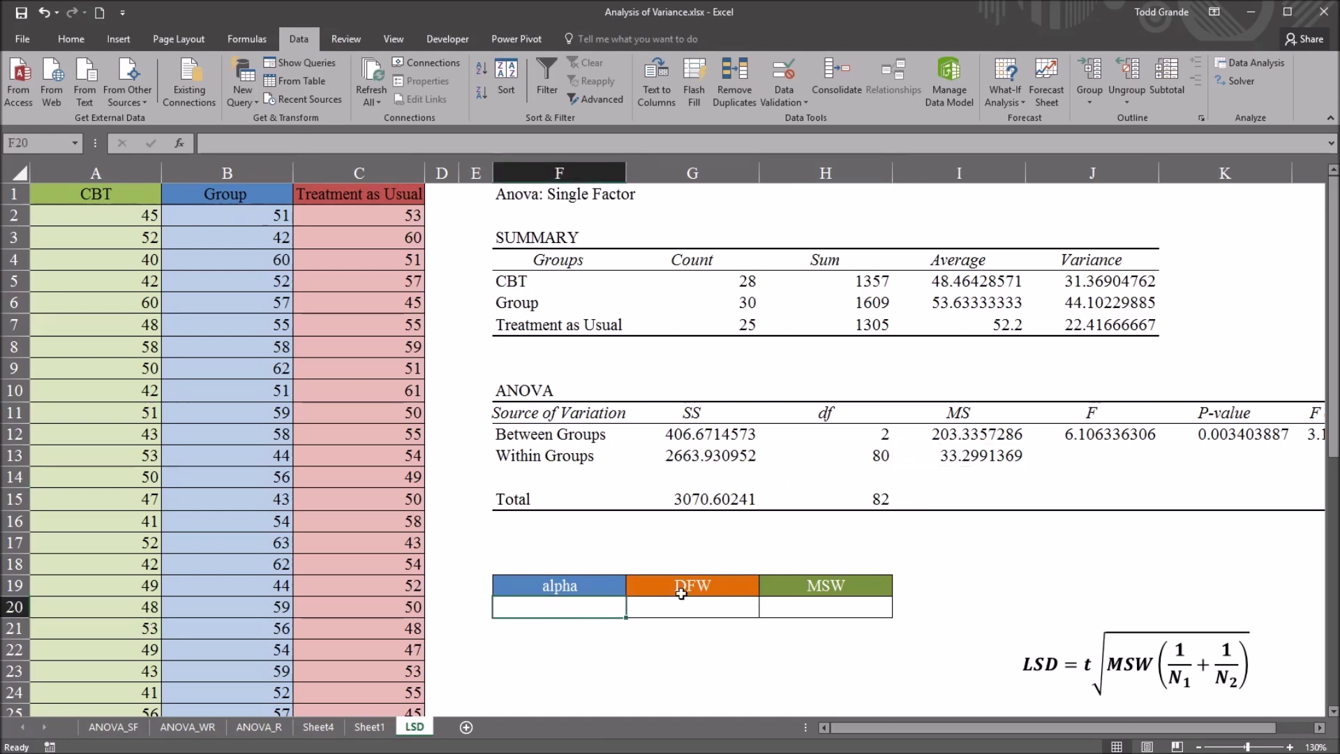
left_click(694, 610)
left_click(801, 606)
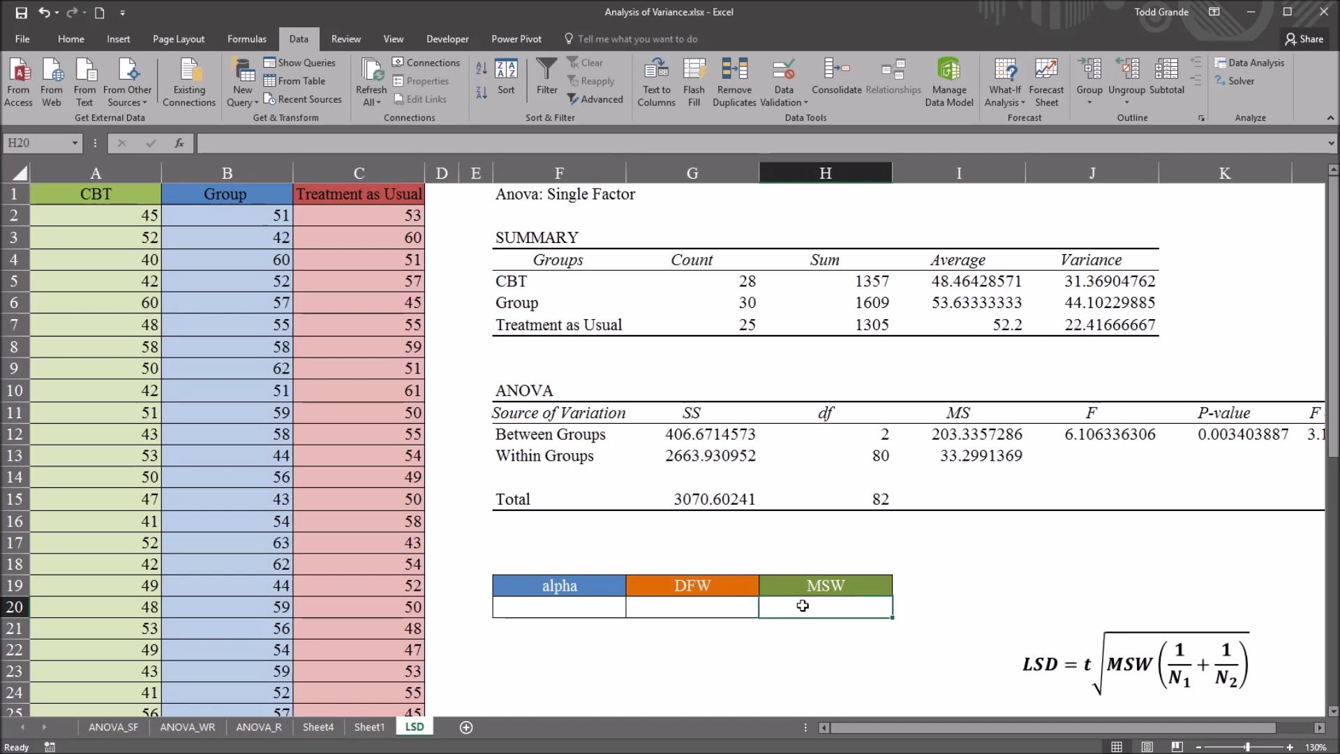
left_click(591, 609)
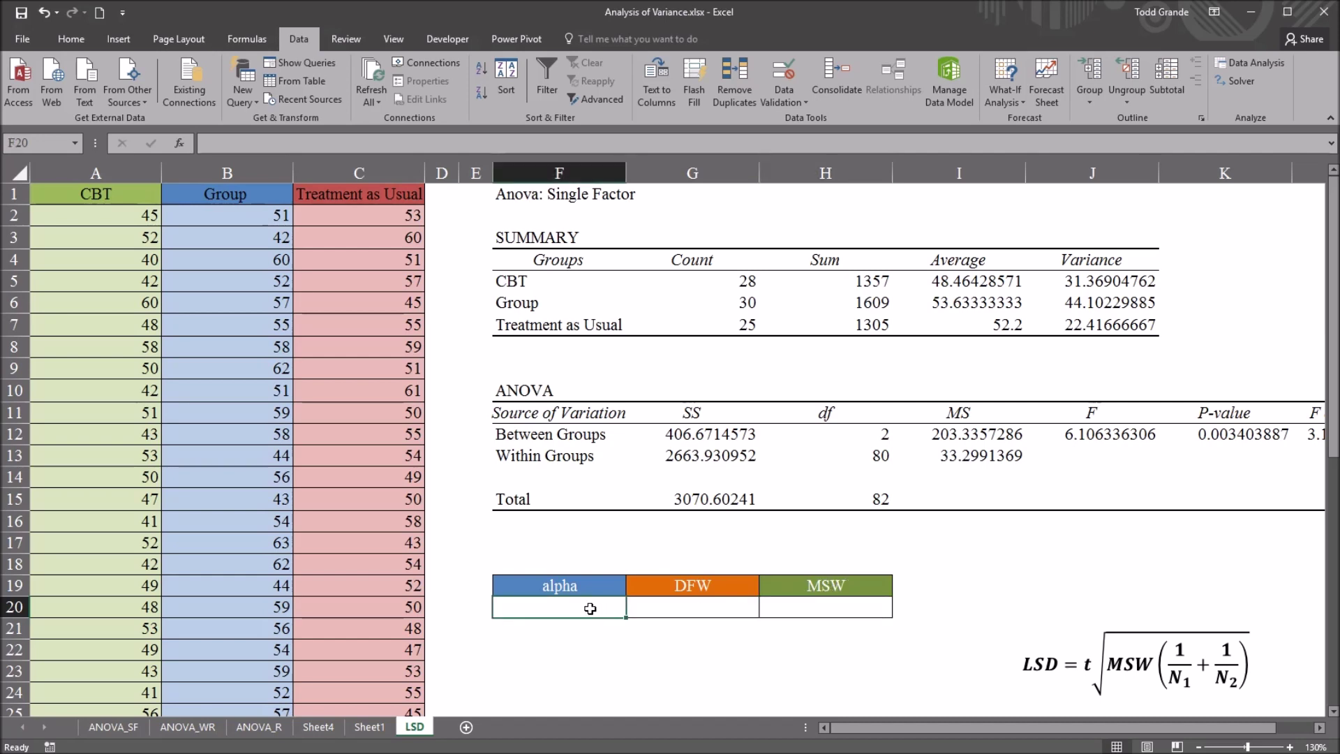
type(".05")
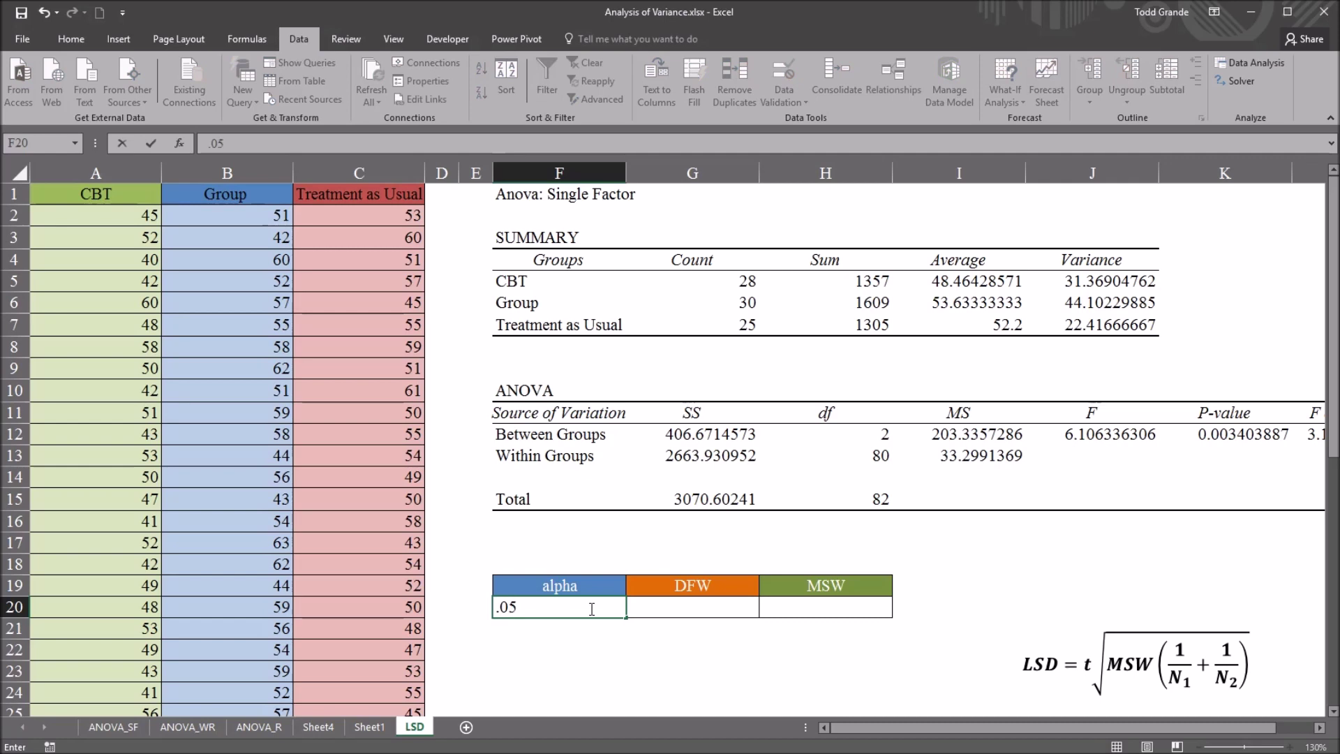
key("Return")
- Link DFW in G20 to H13 (80) and MSW in H20 to I13 (33.30)
left_click(587, 609)
left_click(684, 609)
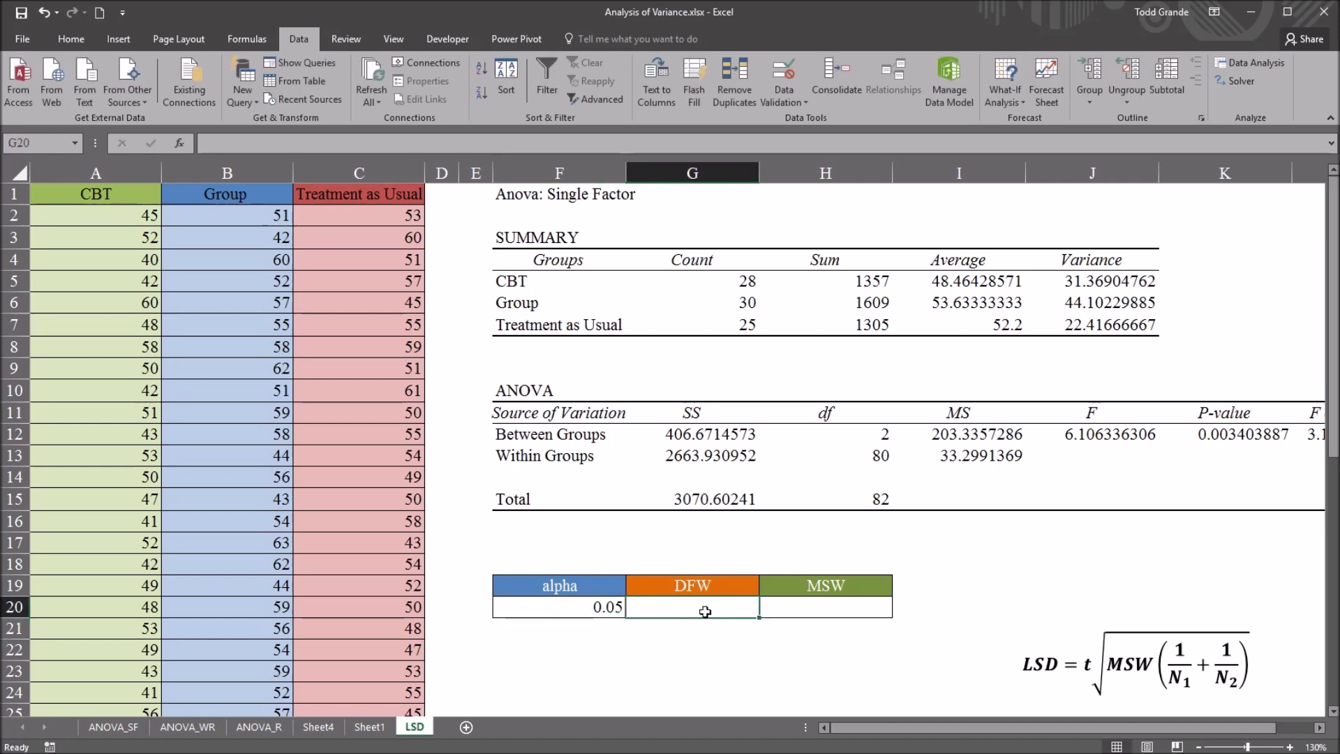
type("=")
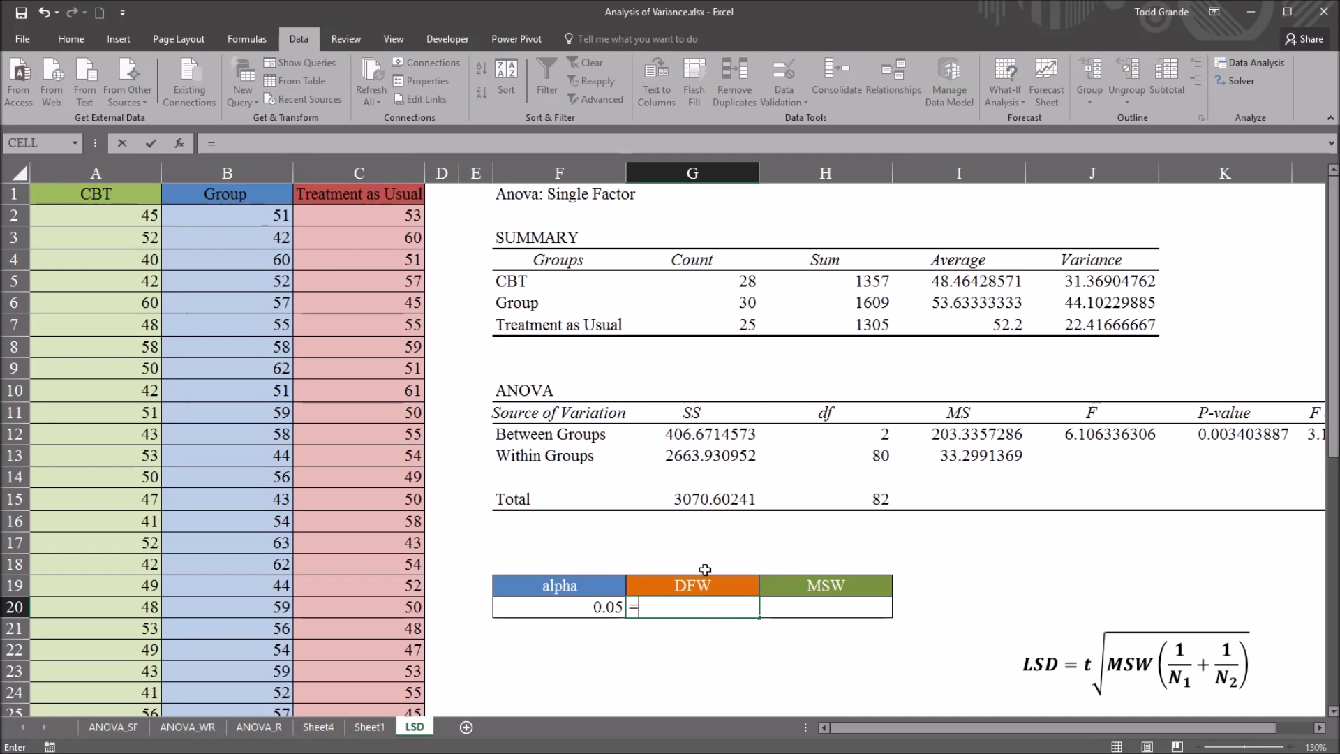
left_click(814, 458)
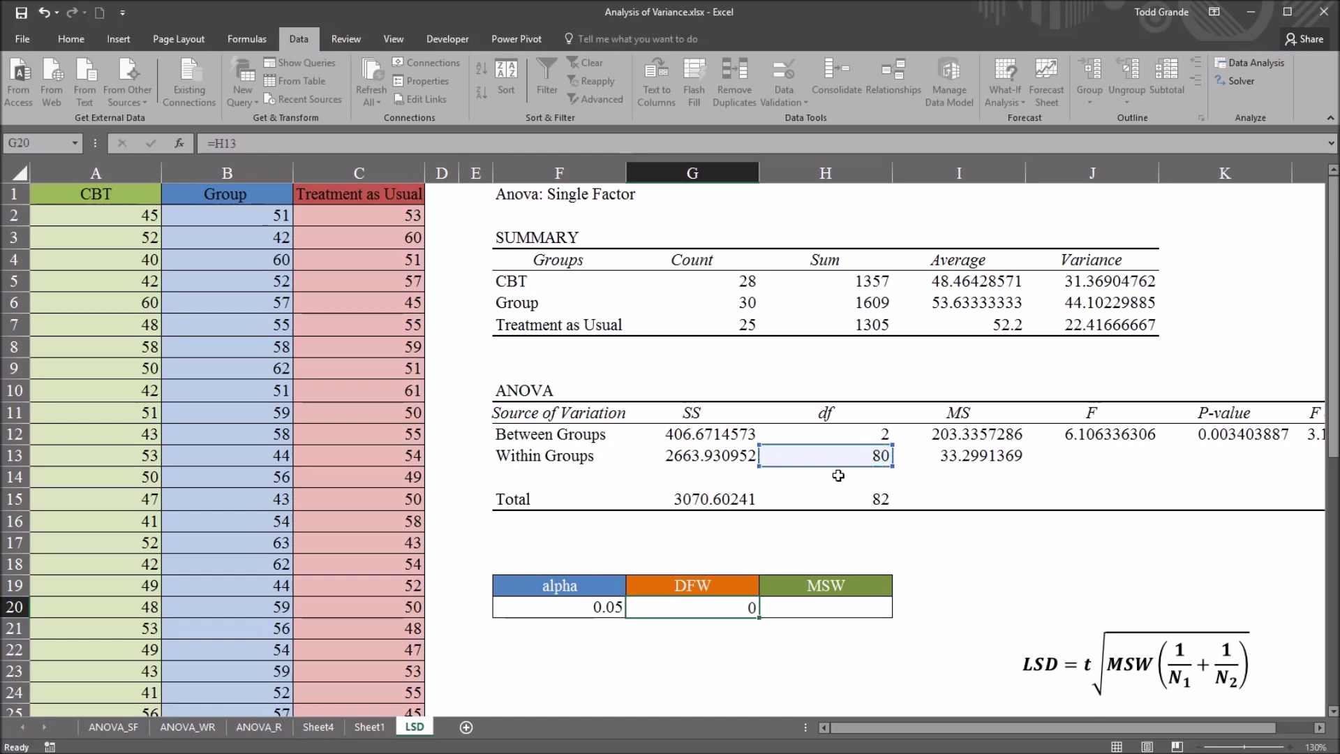
key("Return")
left_click(719, 615)
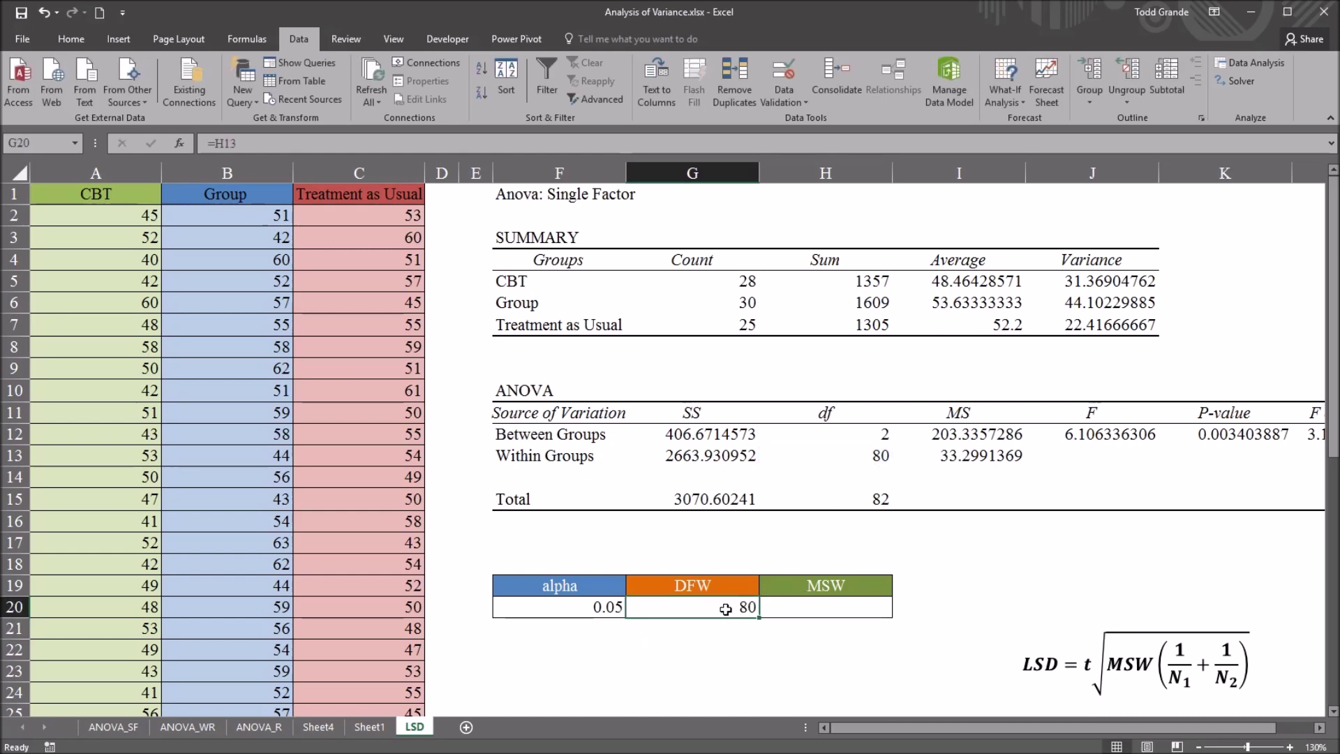
left_click(814, 608)
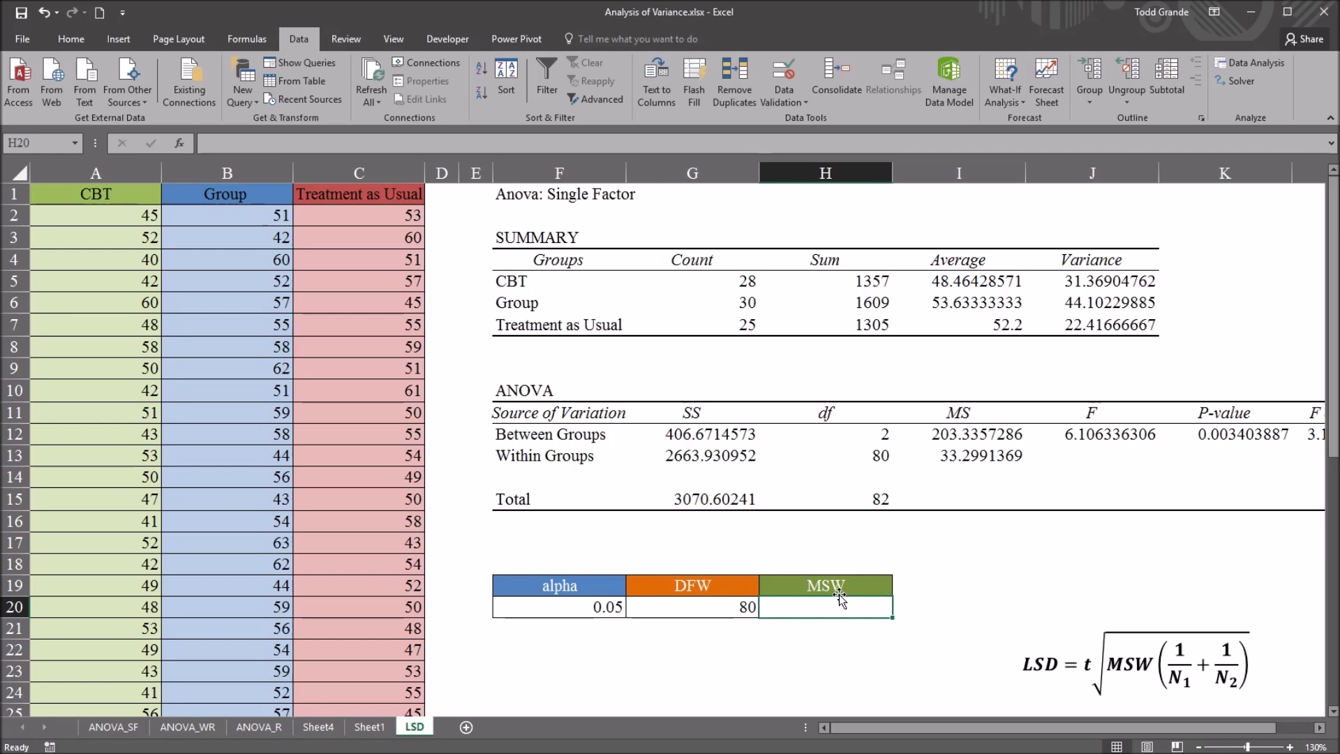
type("=")
left_click(953, 459)
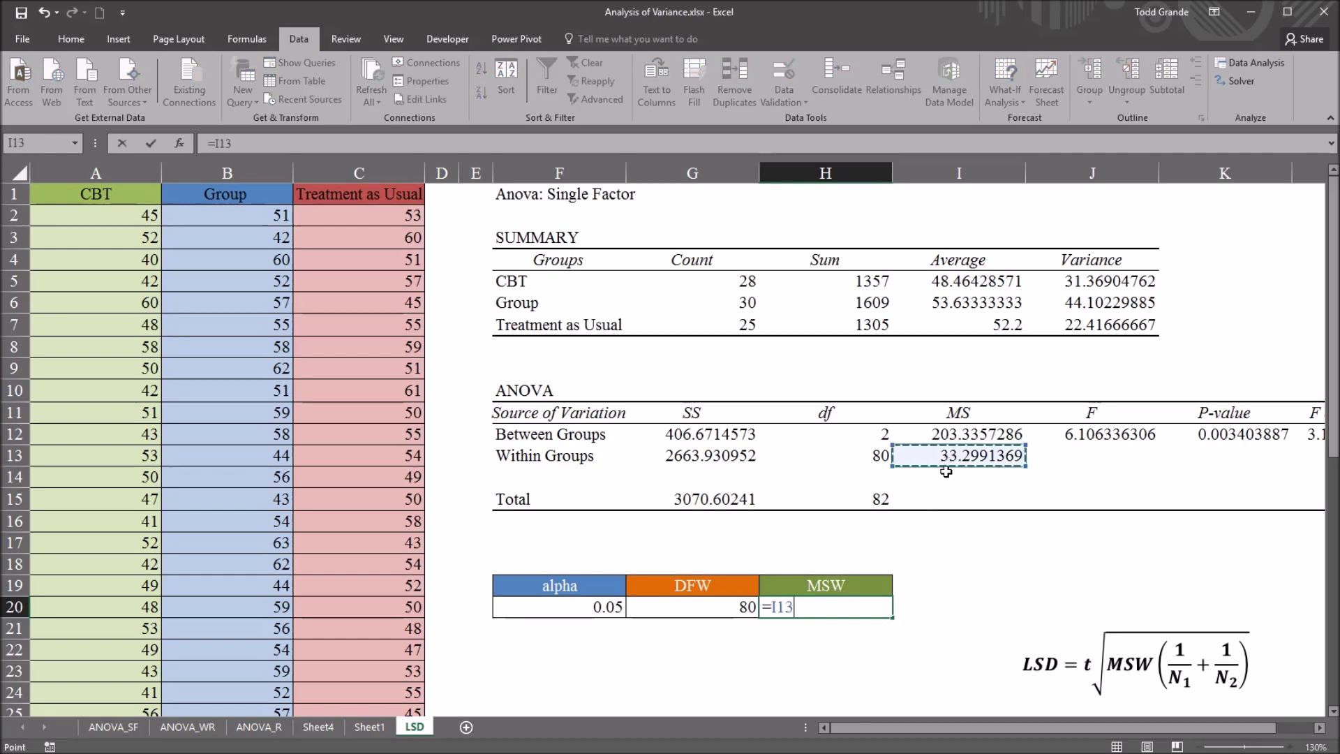
key("Return")
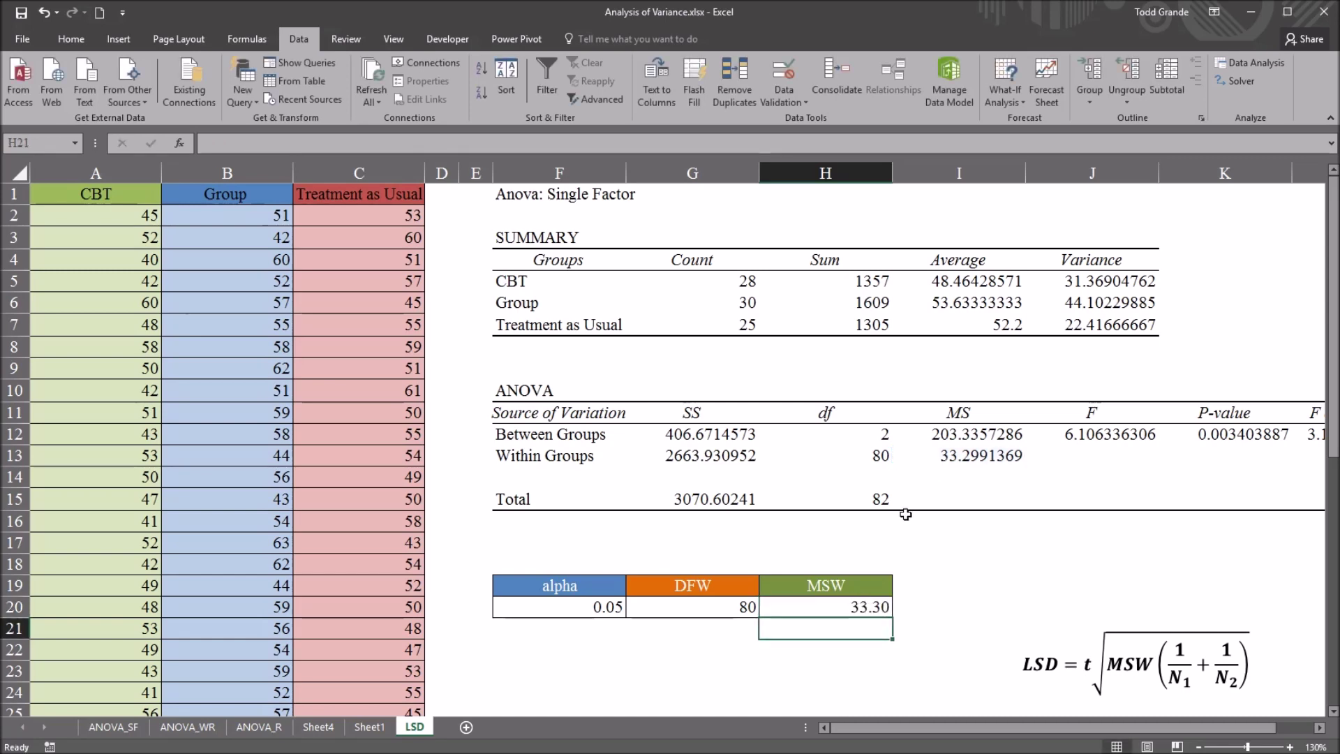
left_click(816, 609)
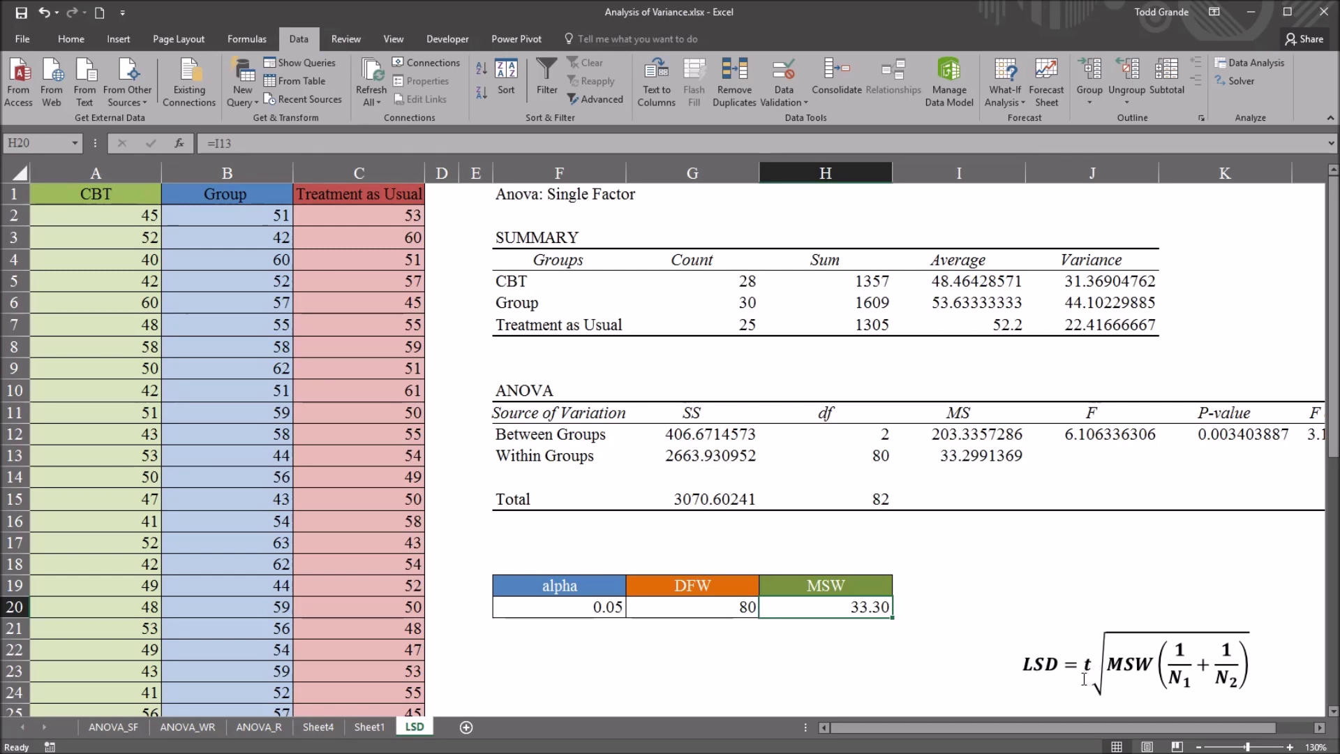
- Enter =T.INV.2T(F20,G20) in F22 to get the critical t of 1.990
left_click(588, 643)
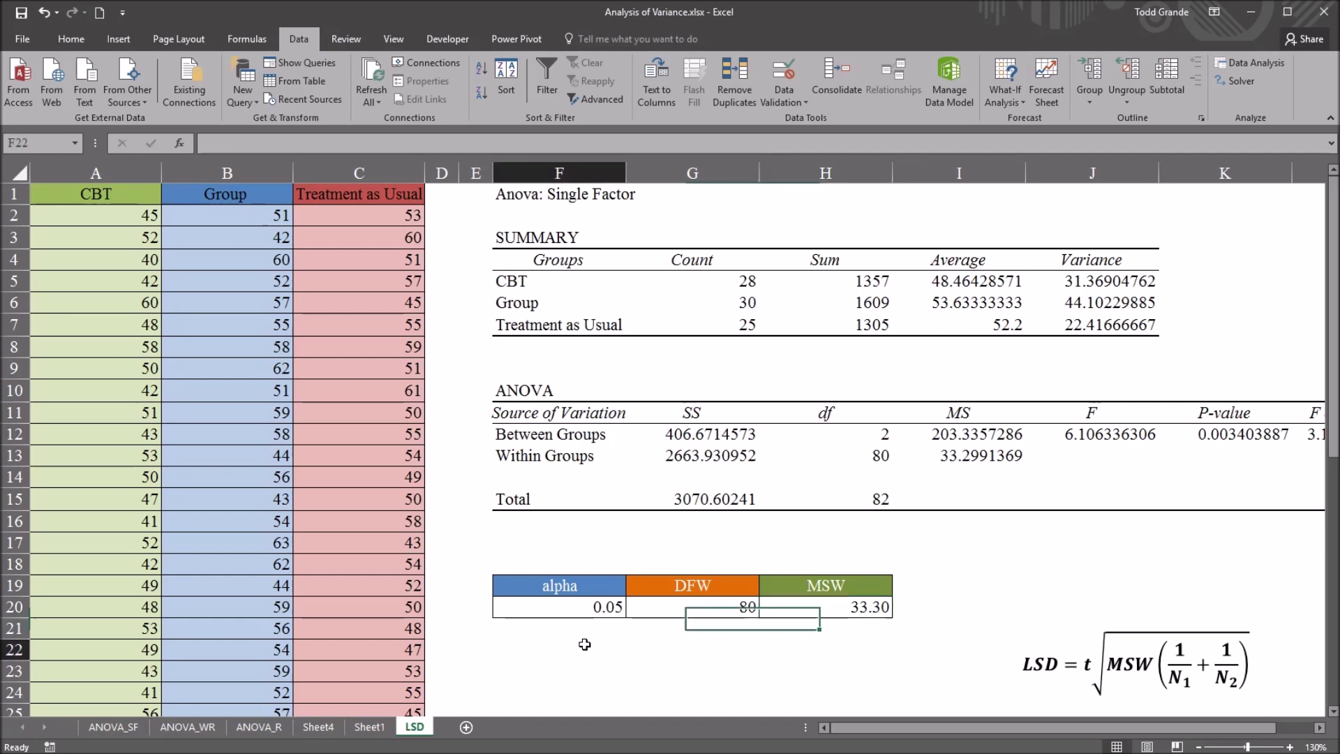
type("=")
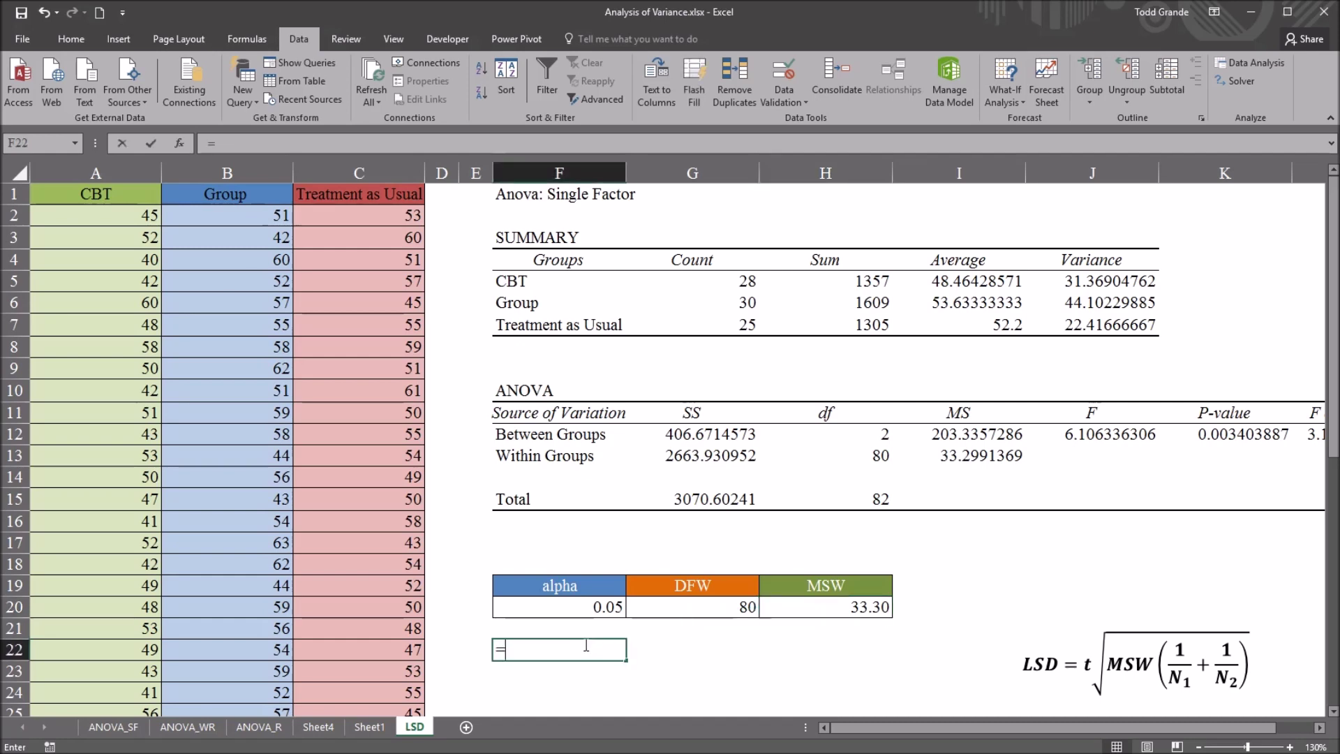
type("t.")
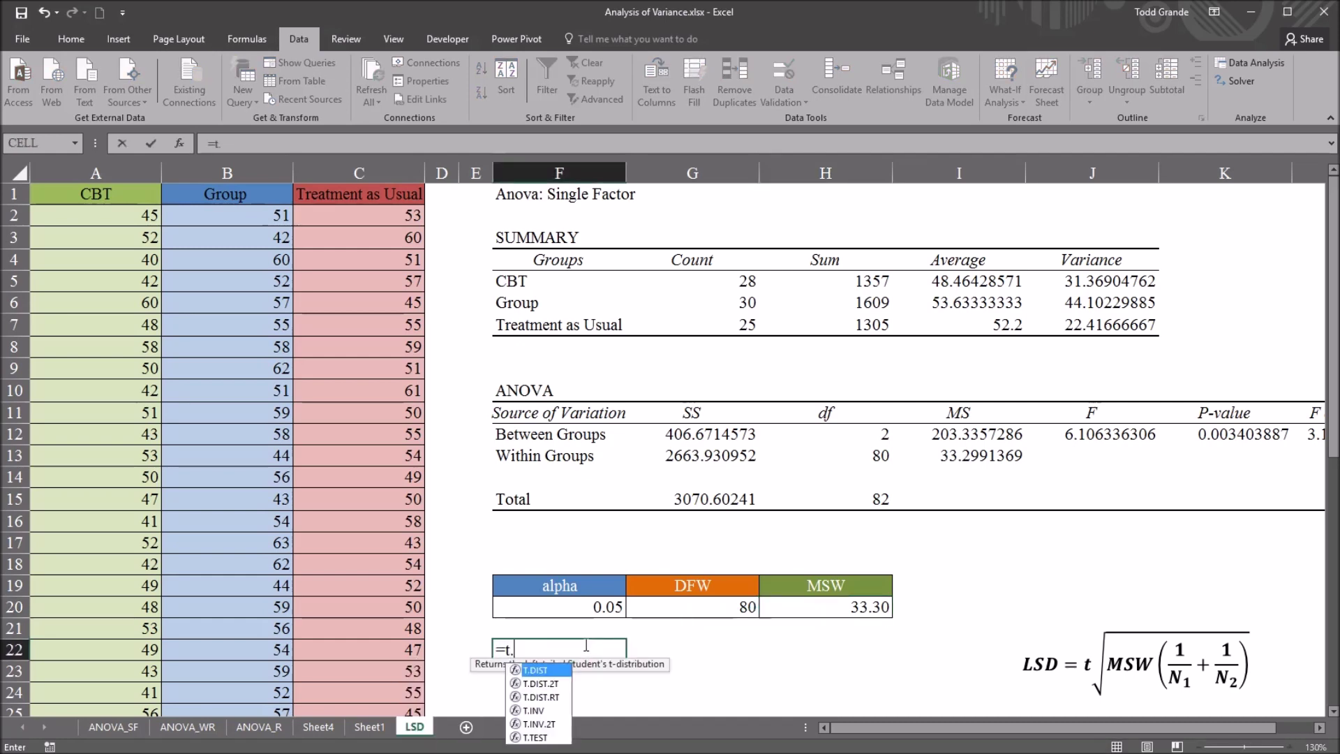
type("i")
key("Down")
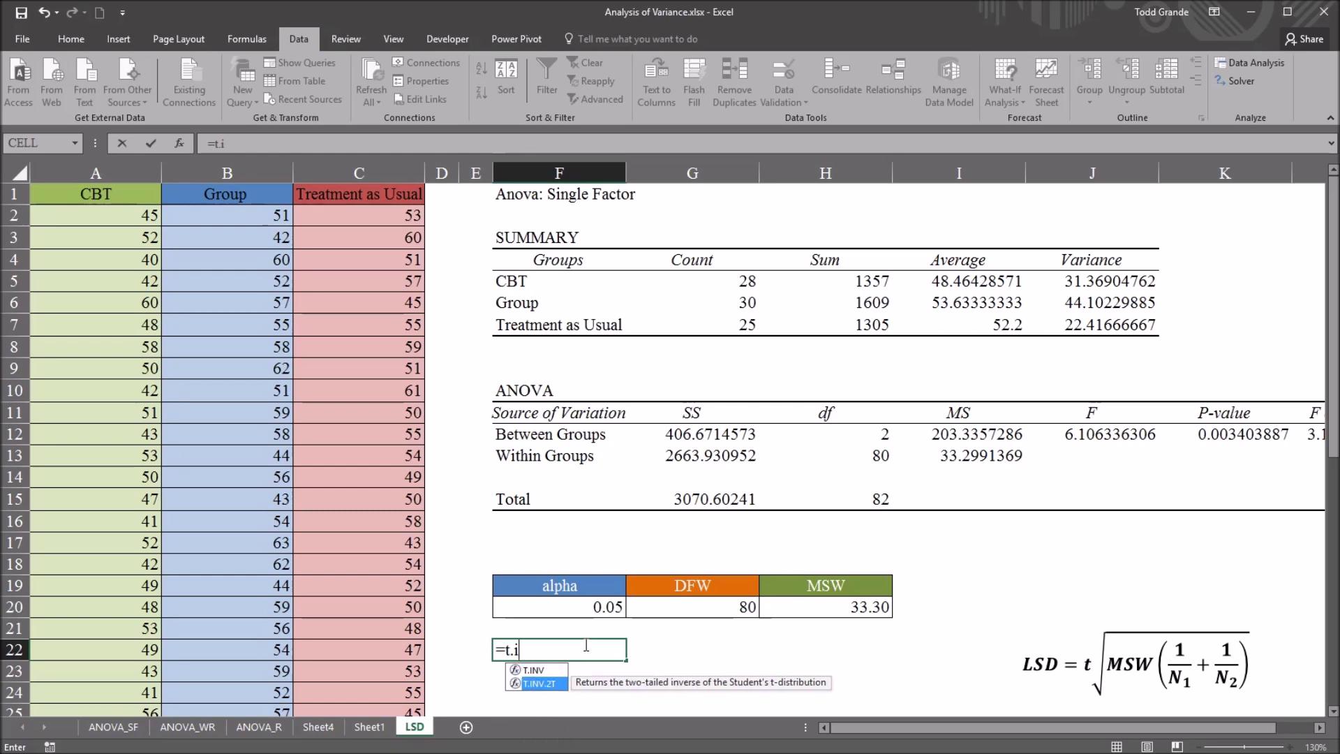
key("Tab")
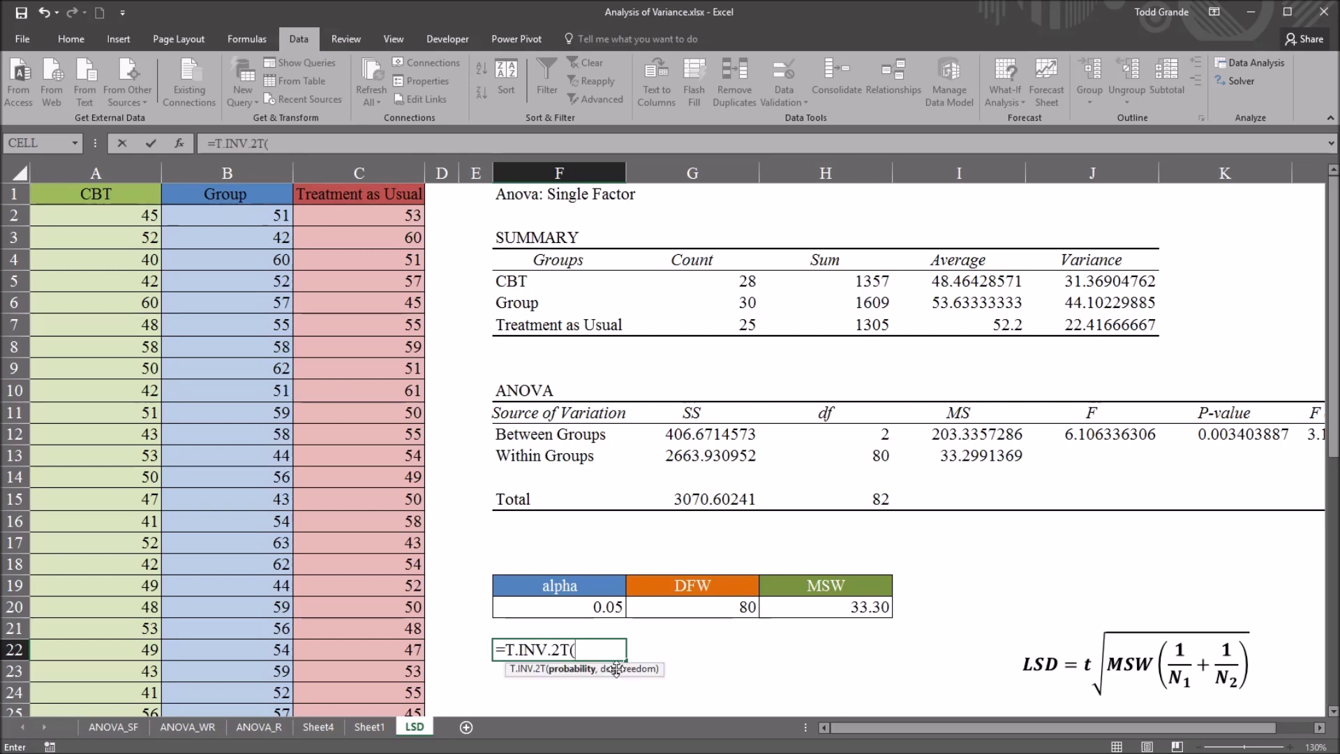
left_click(580, 612)
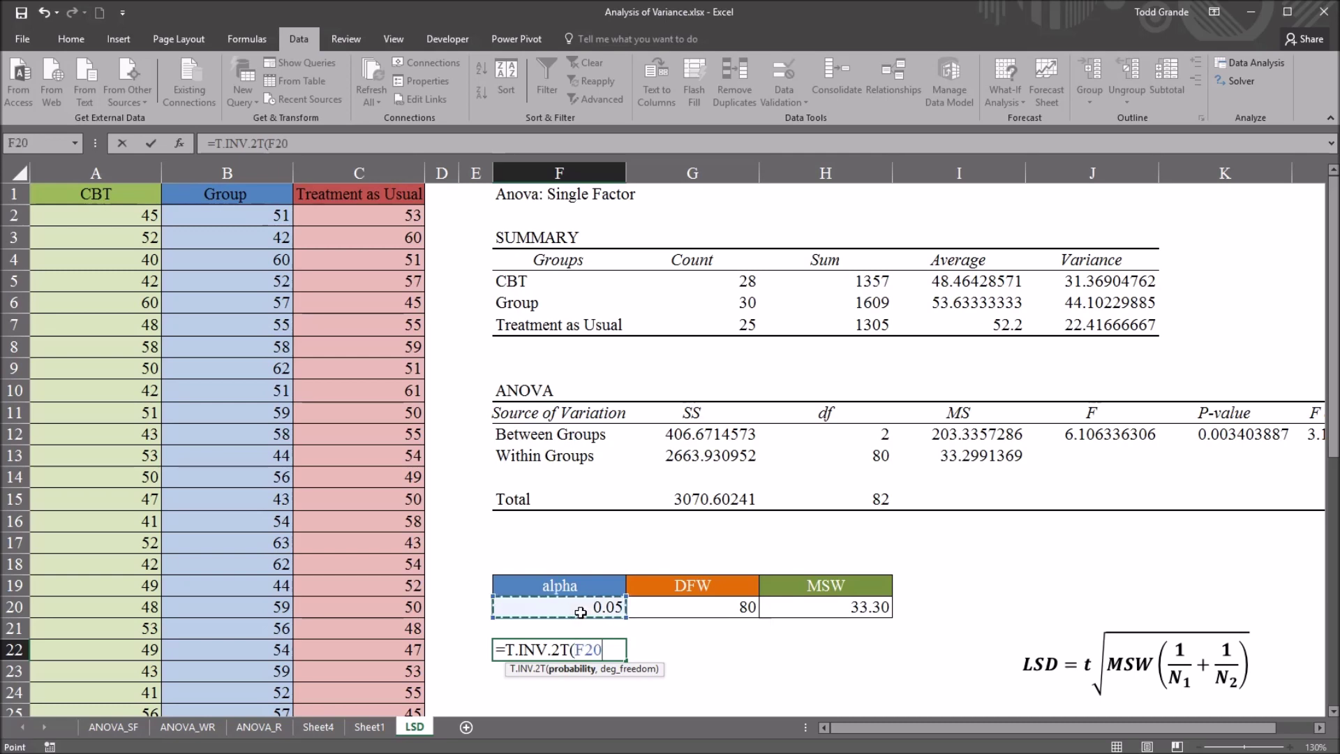
type(",")
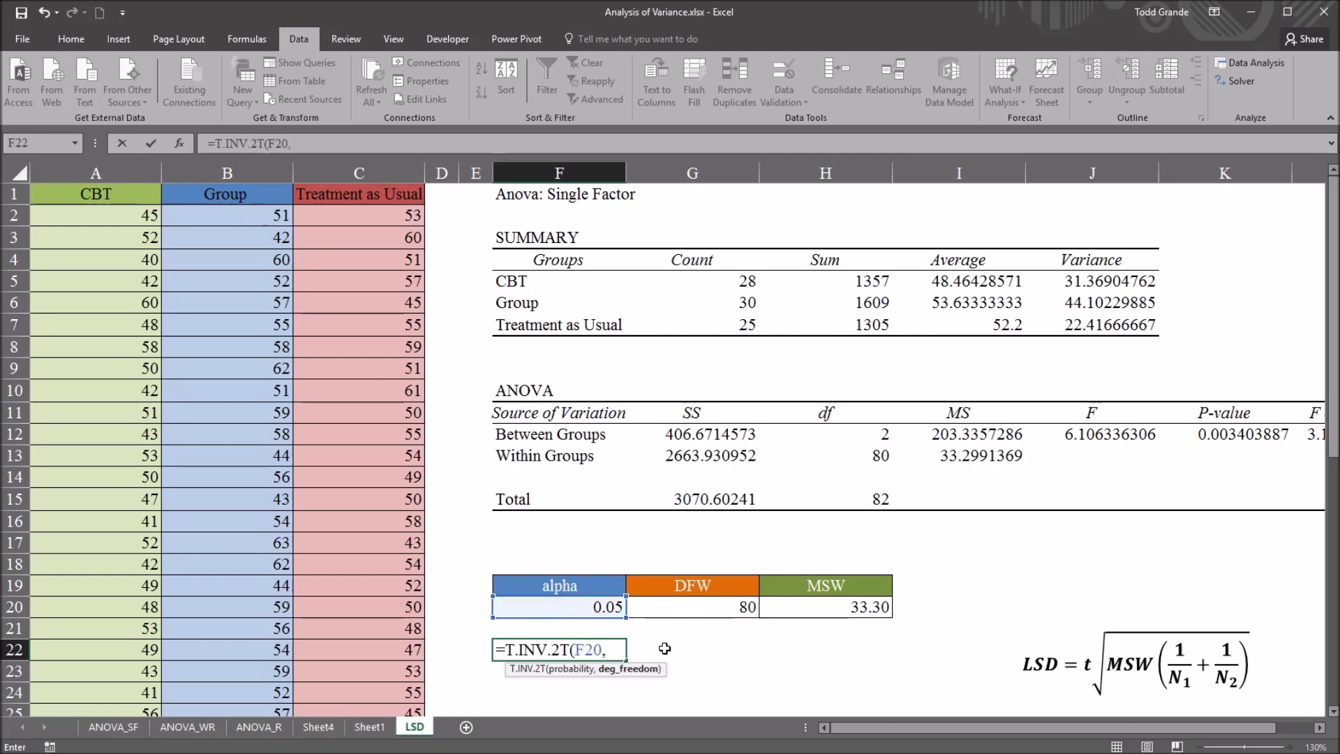
left_click(704, 611)
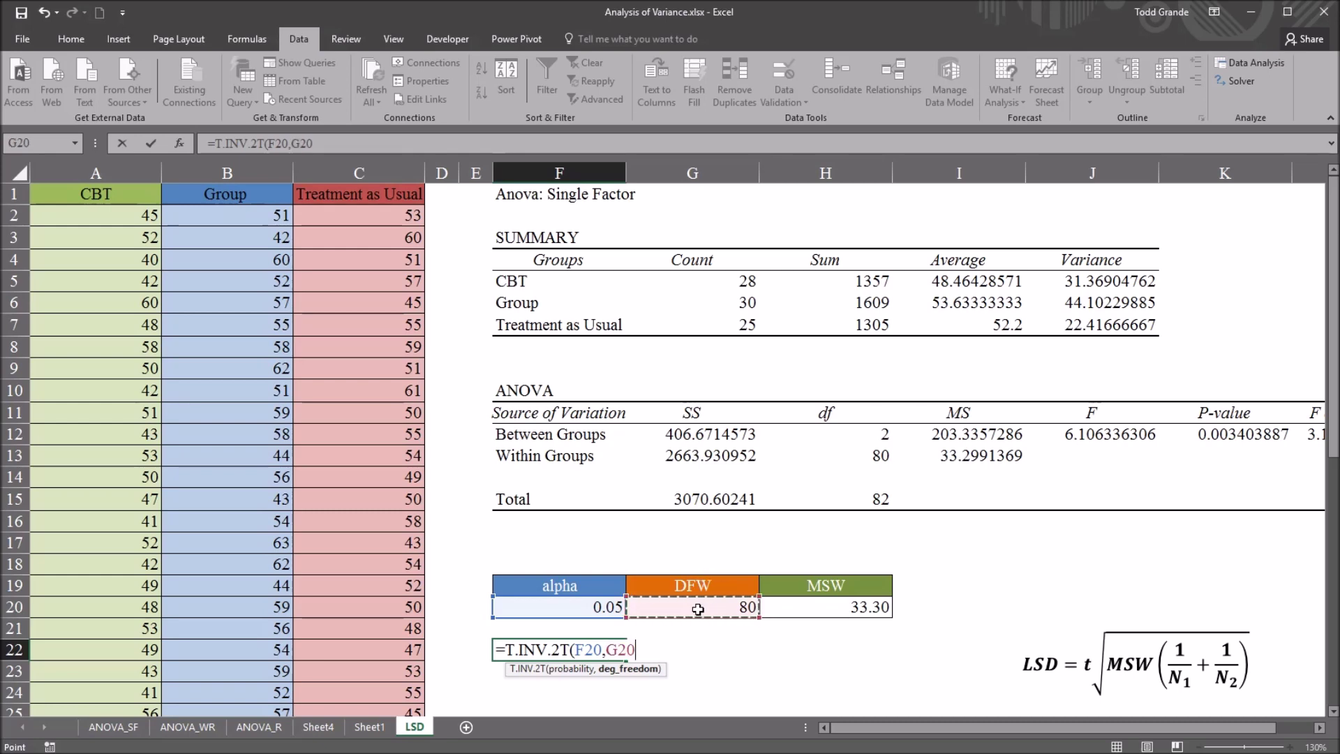
key("Return")
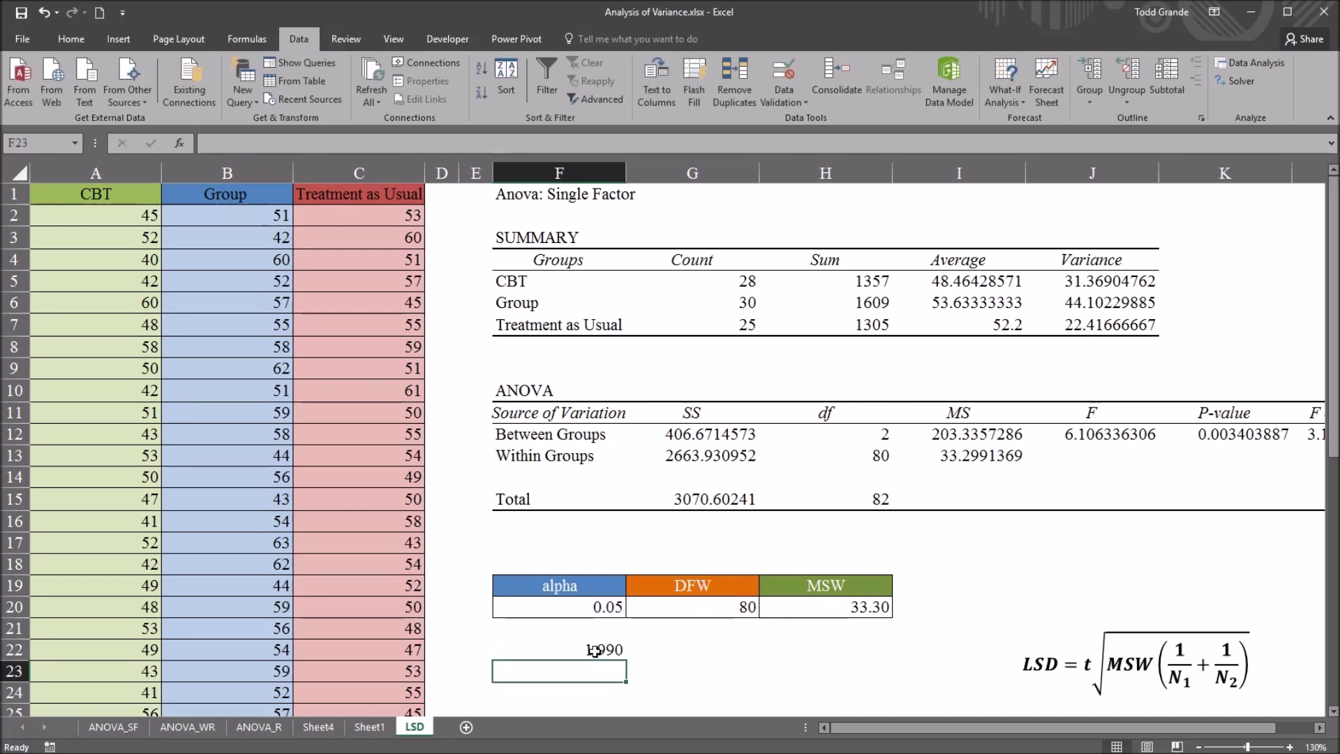
left_click(599, 651)
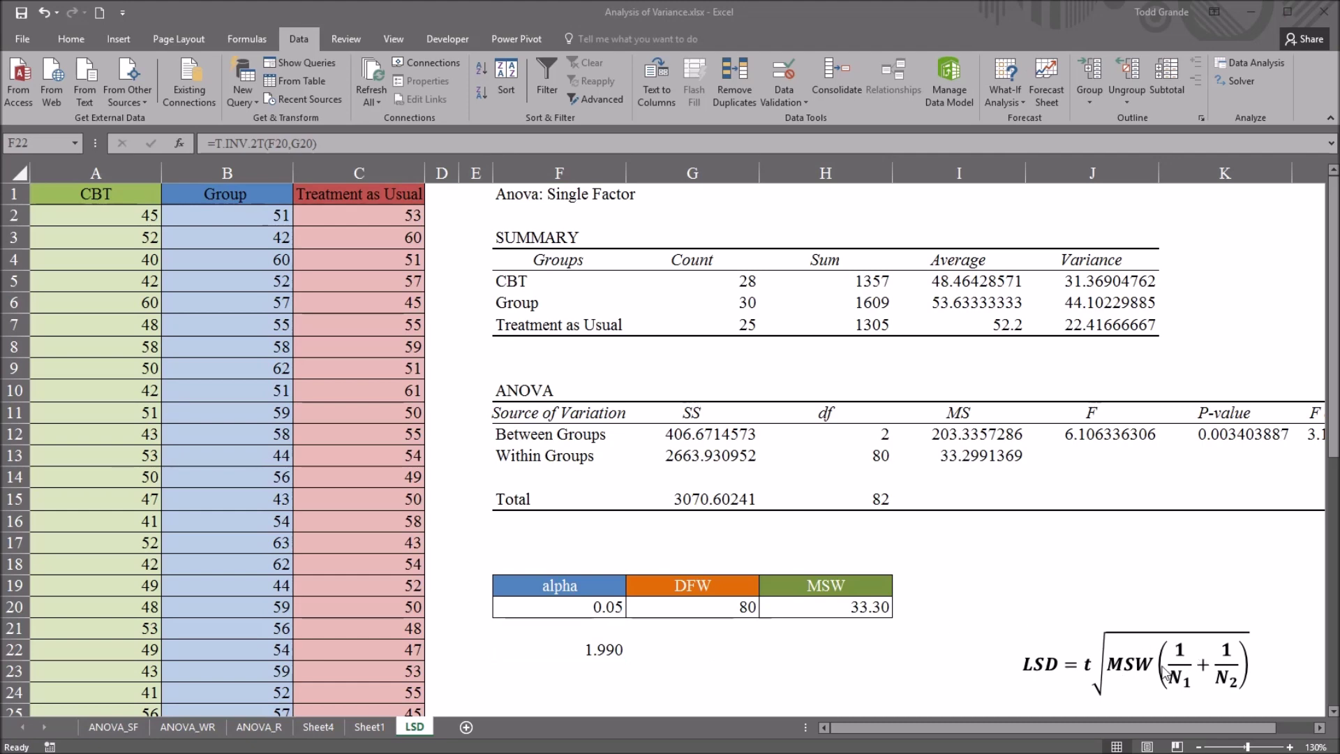
- Enter =1/G5+1/G6 in I20, giving the 0.07 reciprocal sum for CBT and Group
left_click(927, 612)
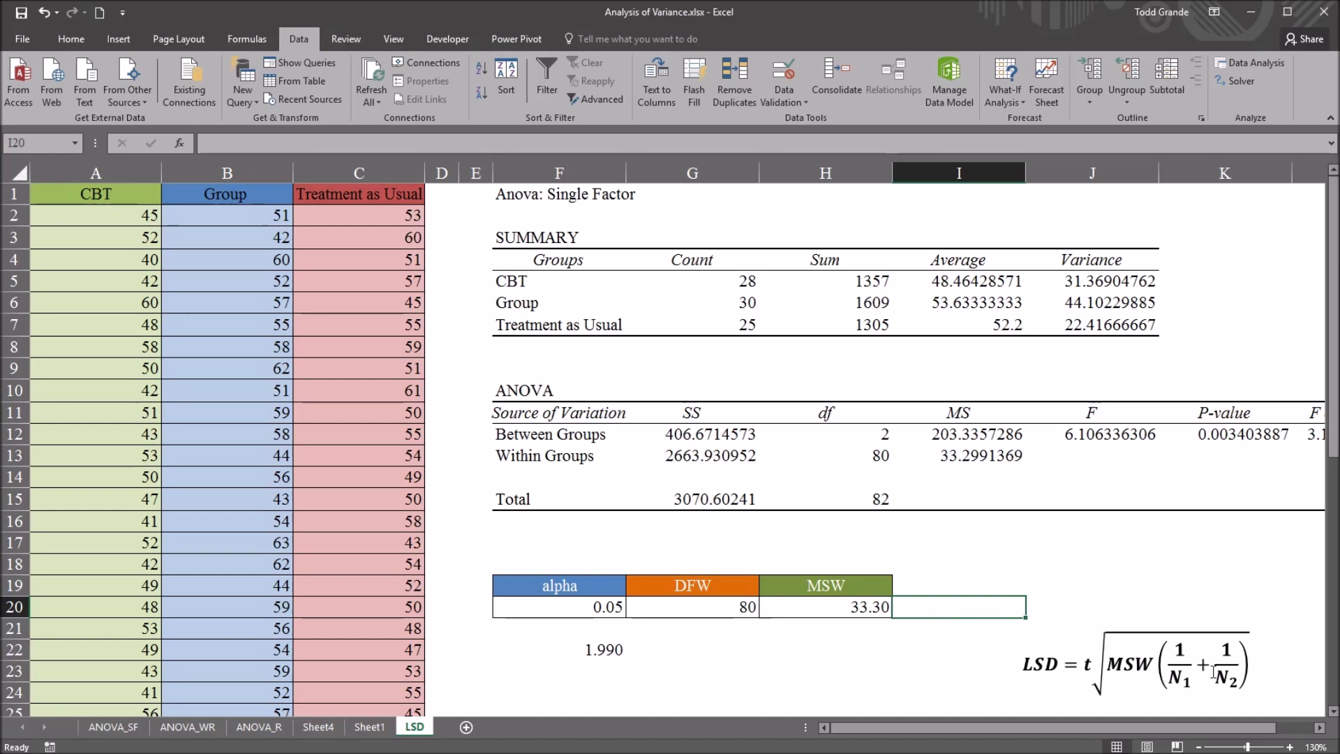
type("=1/")
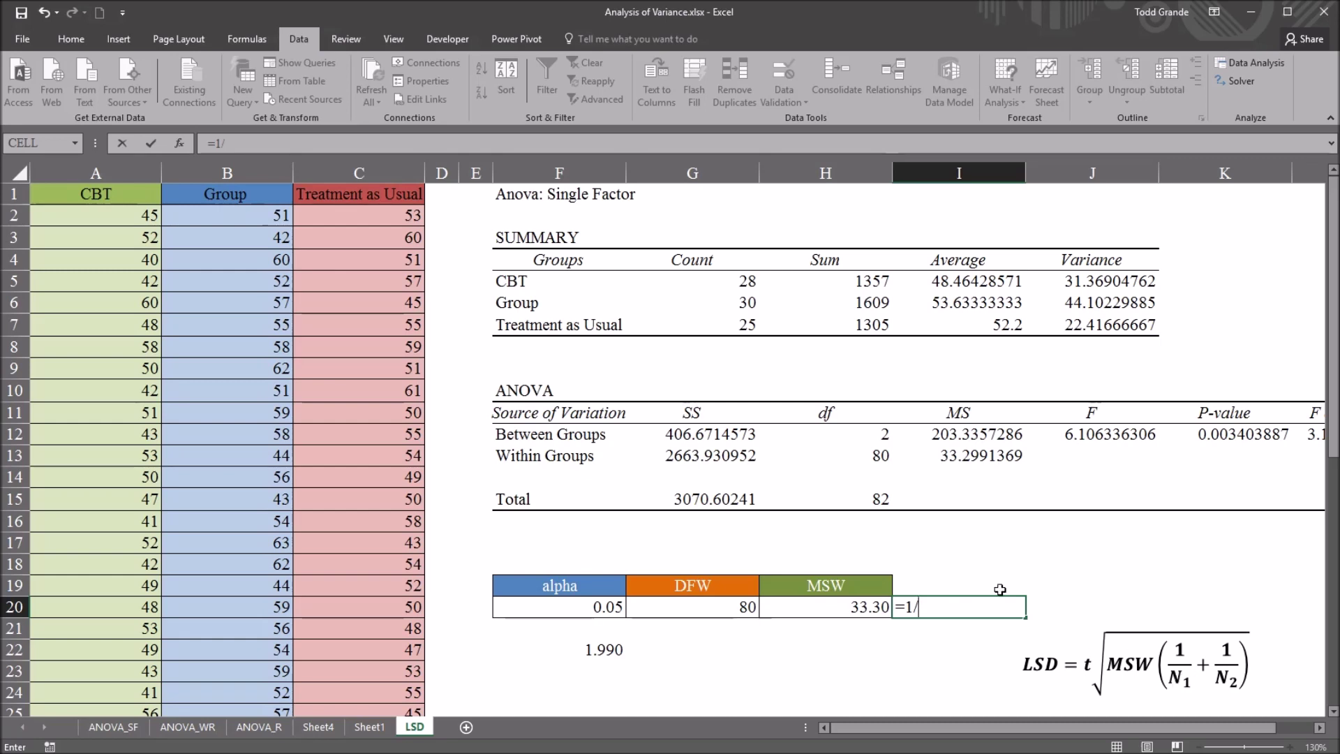
left_click(706, 286)
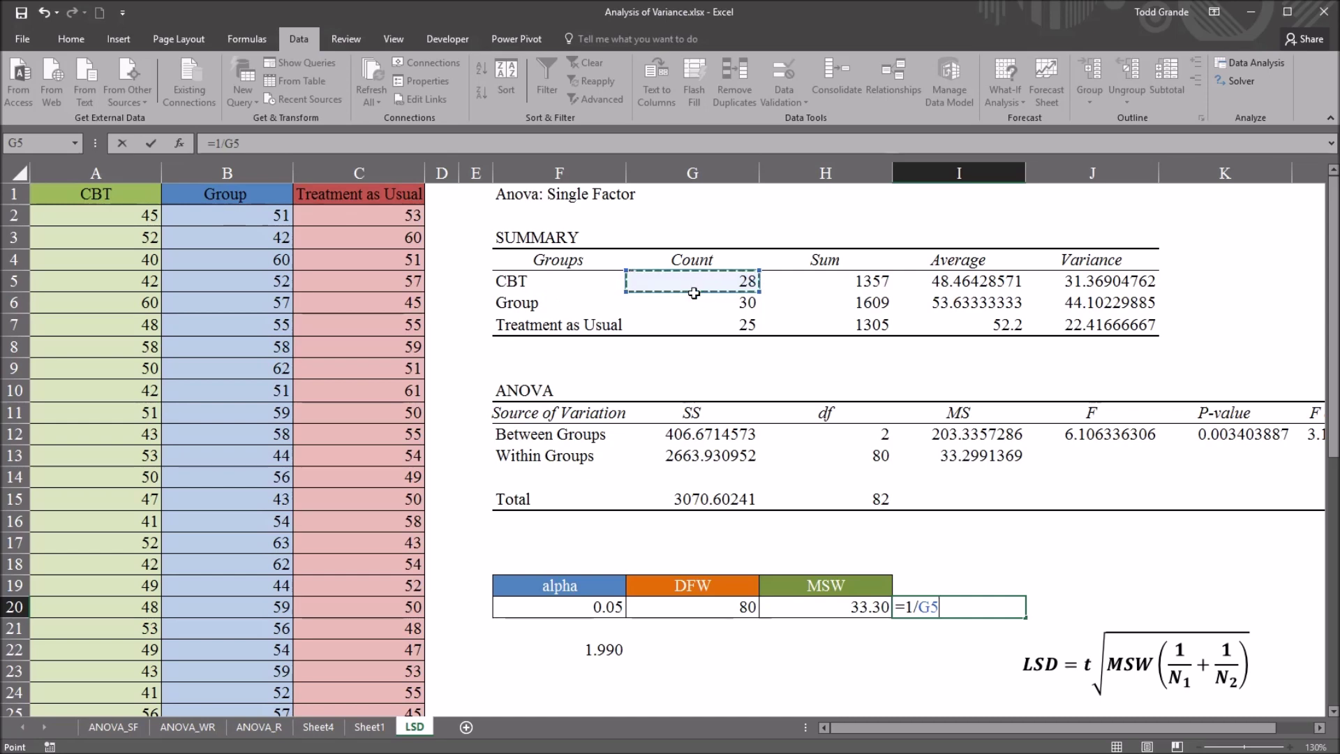
type("+1/")
left_click(699, 306)
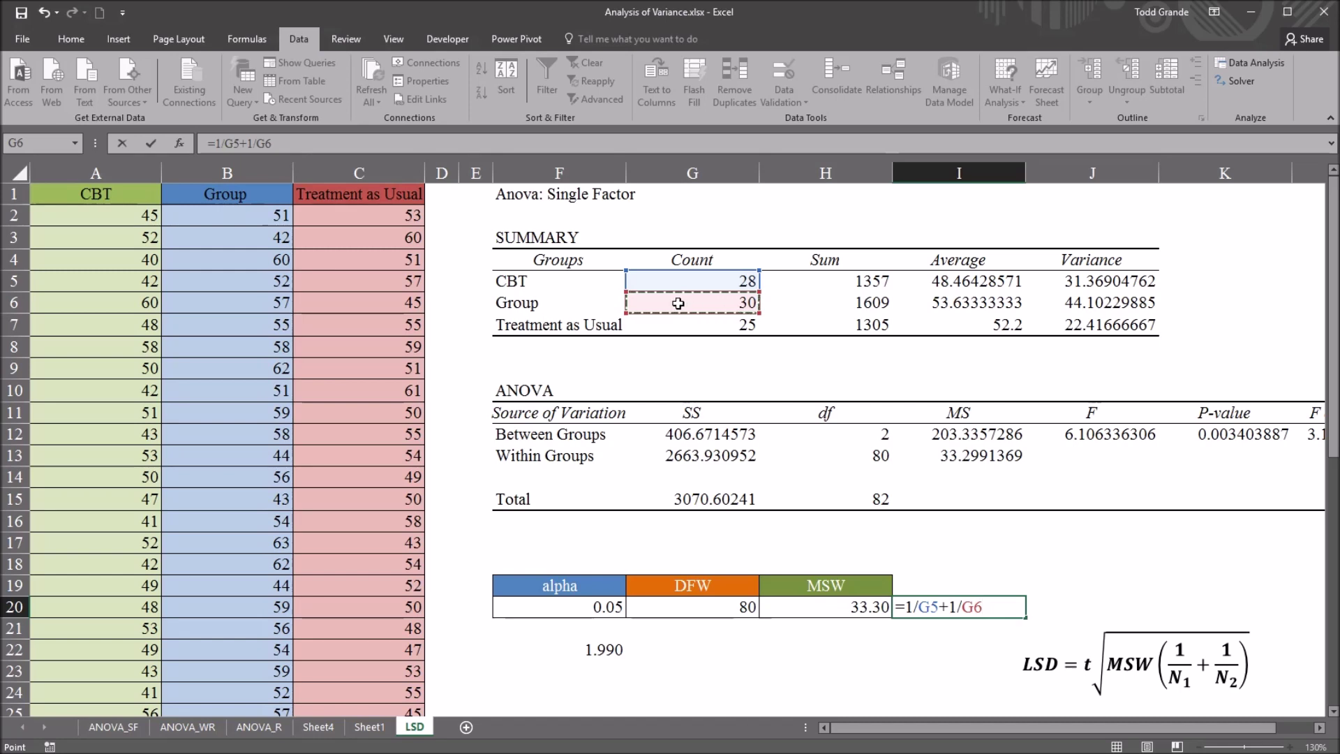
key("Return")
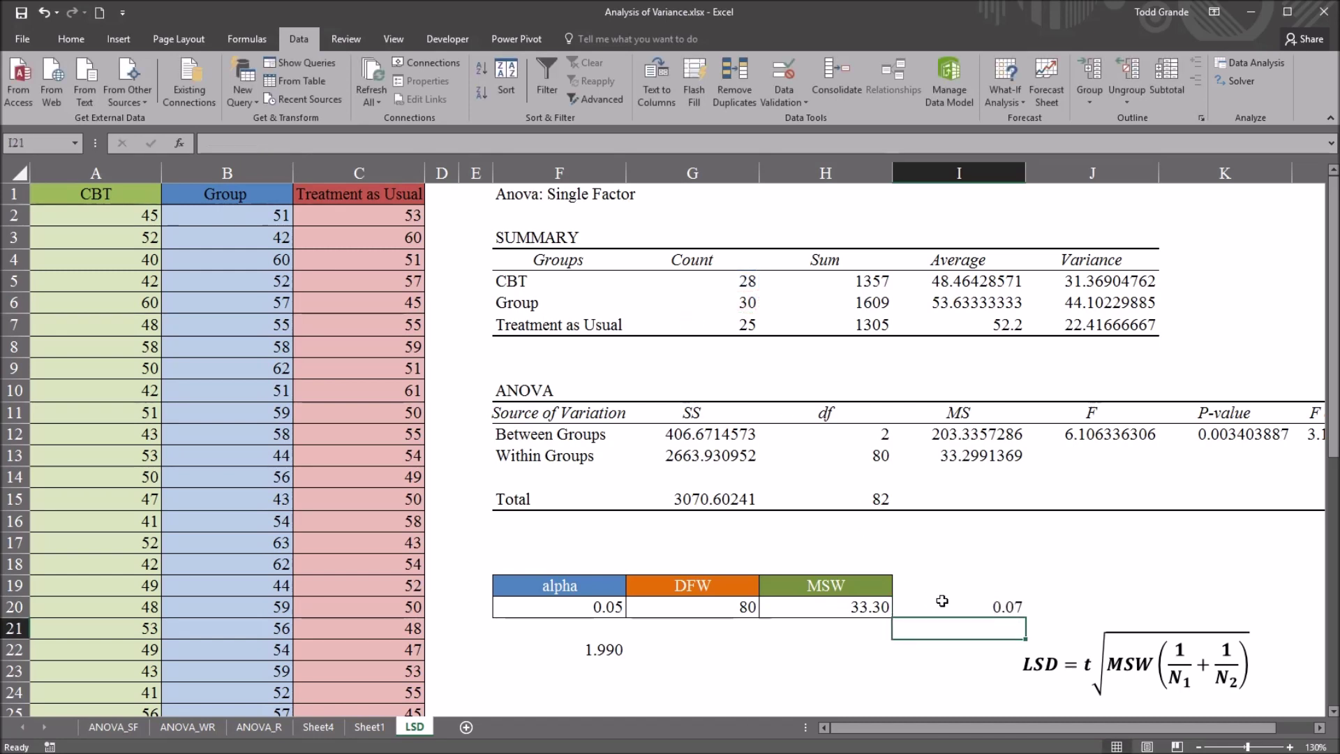
left_click(975, 611)
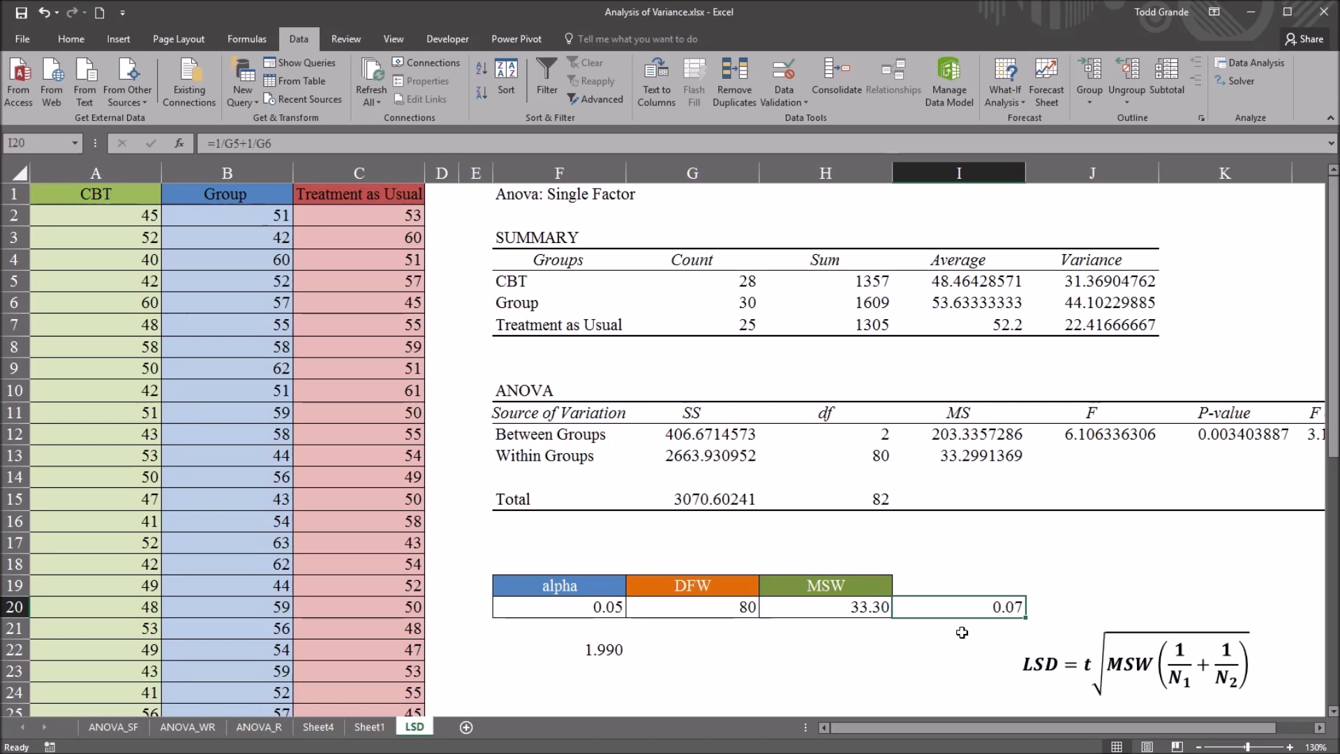
left_click(983, 688)
left_click(985, 606)
left_click(1044, 612)
- Enter =I20*H20 in J20, giving 2.30
type("=")
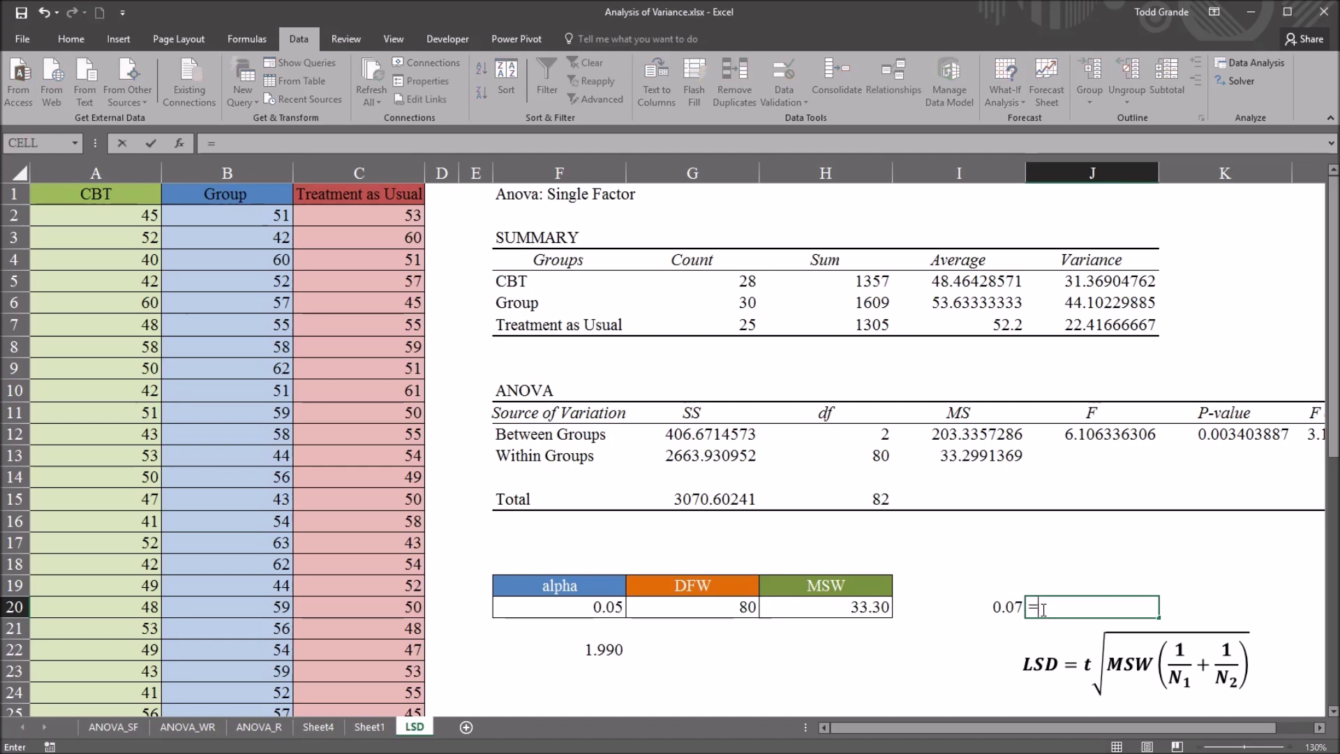
left_click(975, 609)
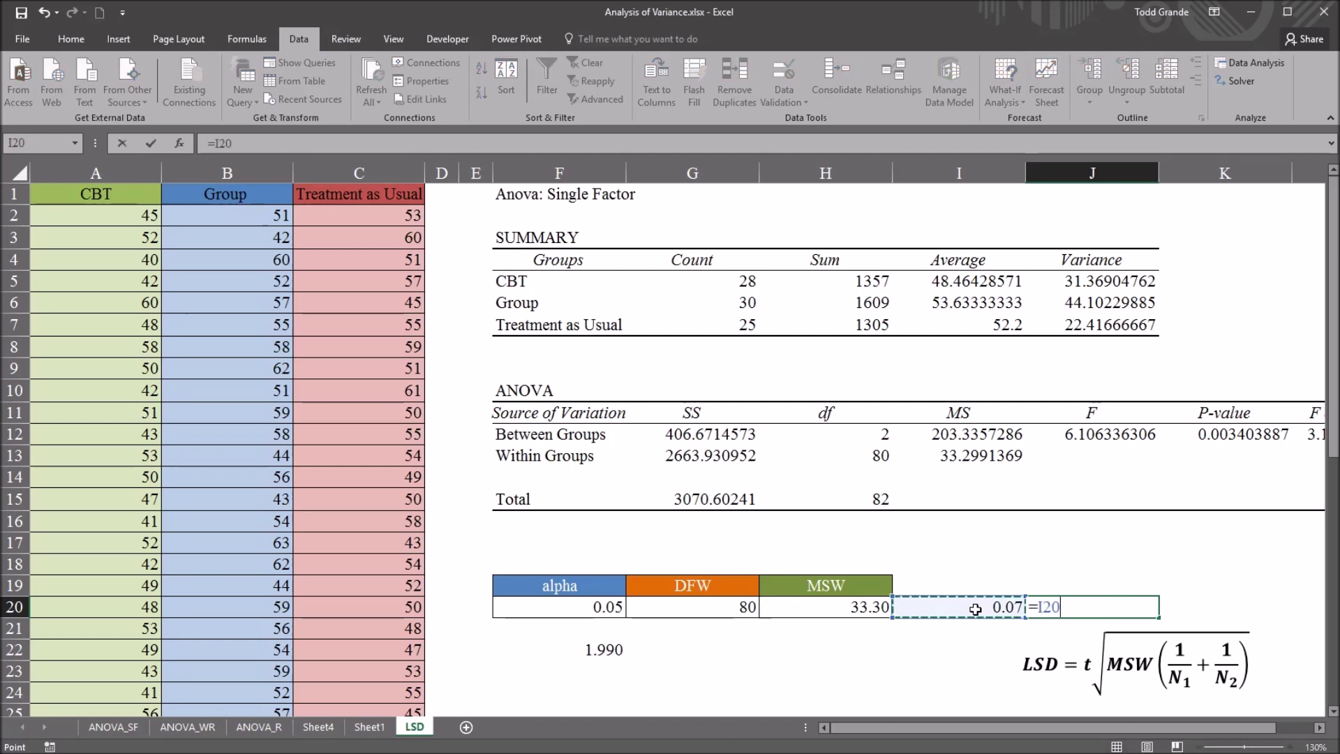
type("*")
left_click(858, 609)
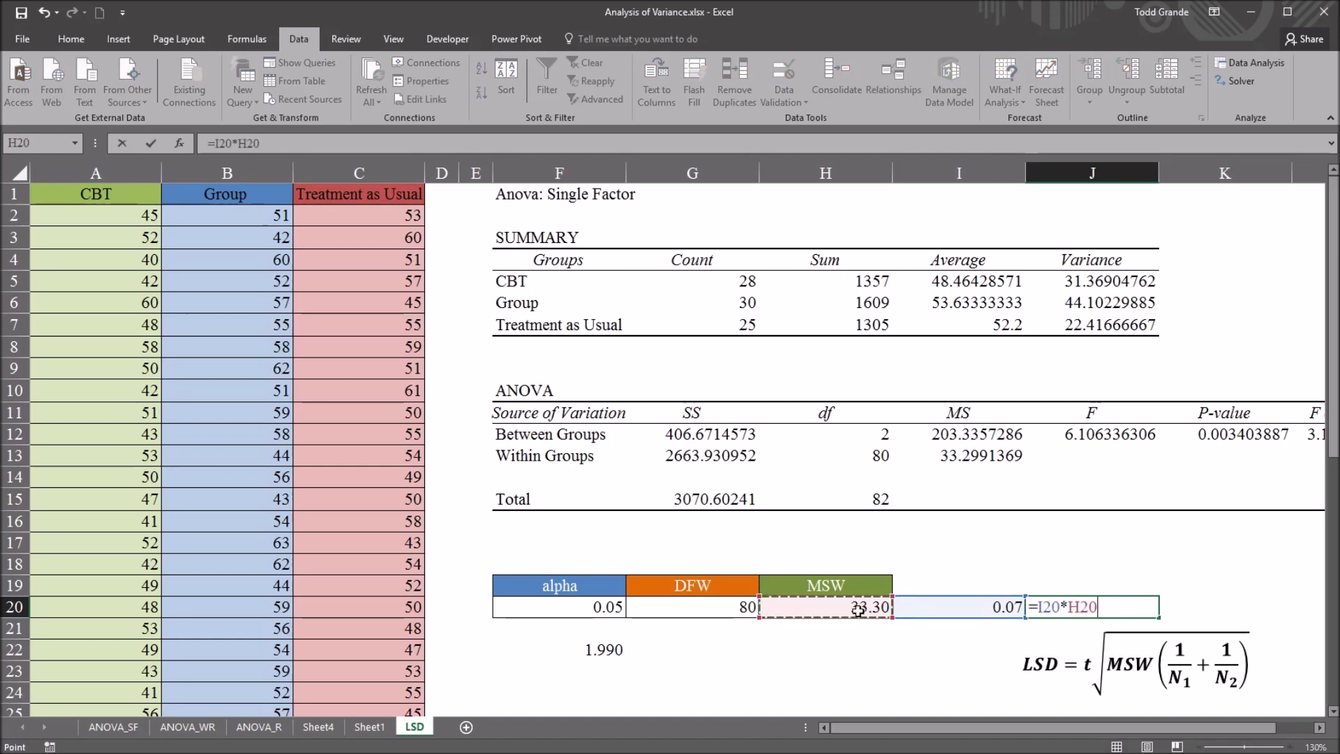
key("Return")
left_click(1100, 604)
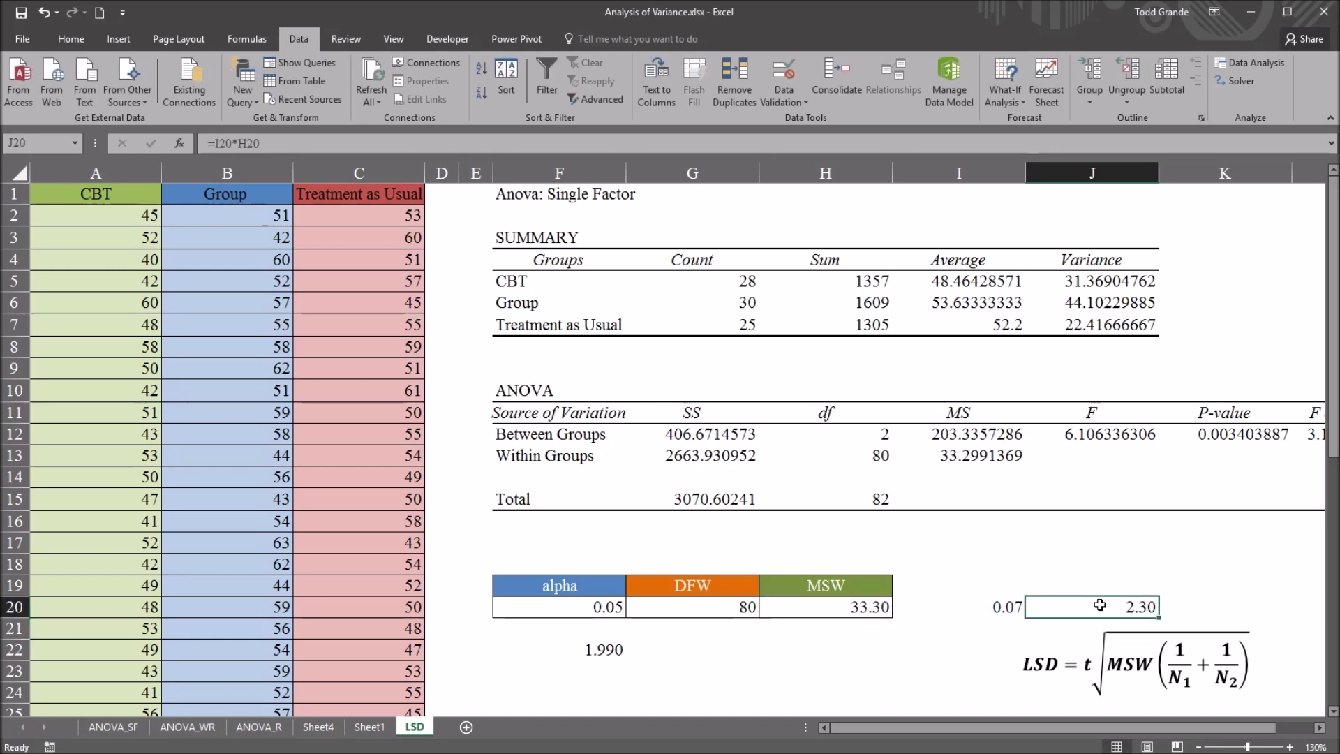
- Enter =SQRT(J20) in K20, giving 1.52
left_click(1201, 602)
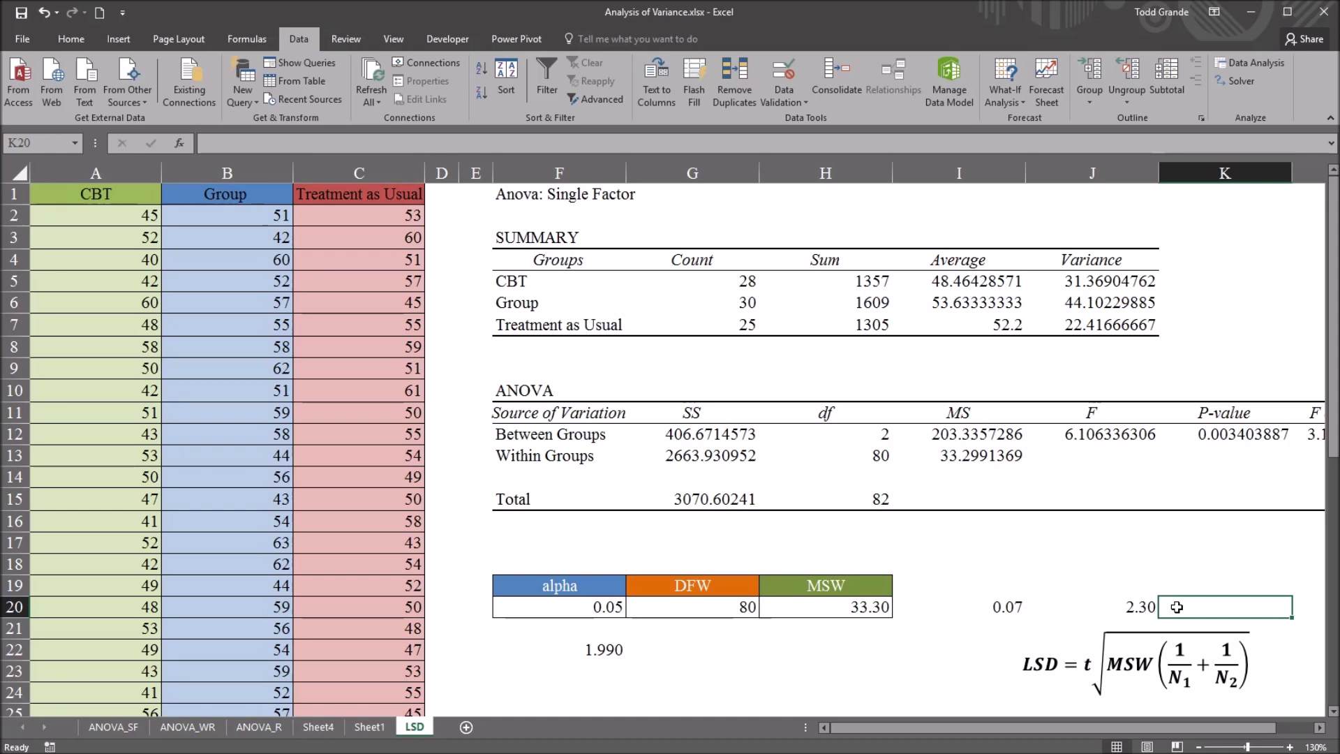
type("=sqrt")
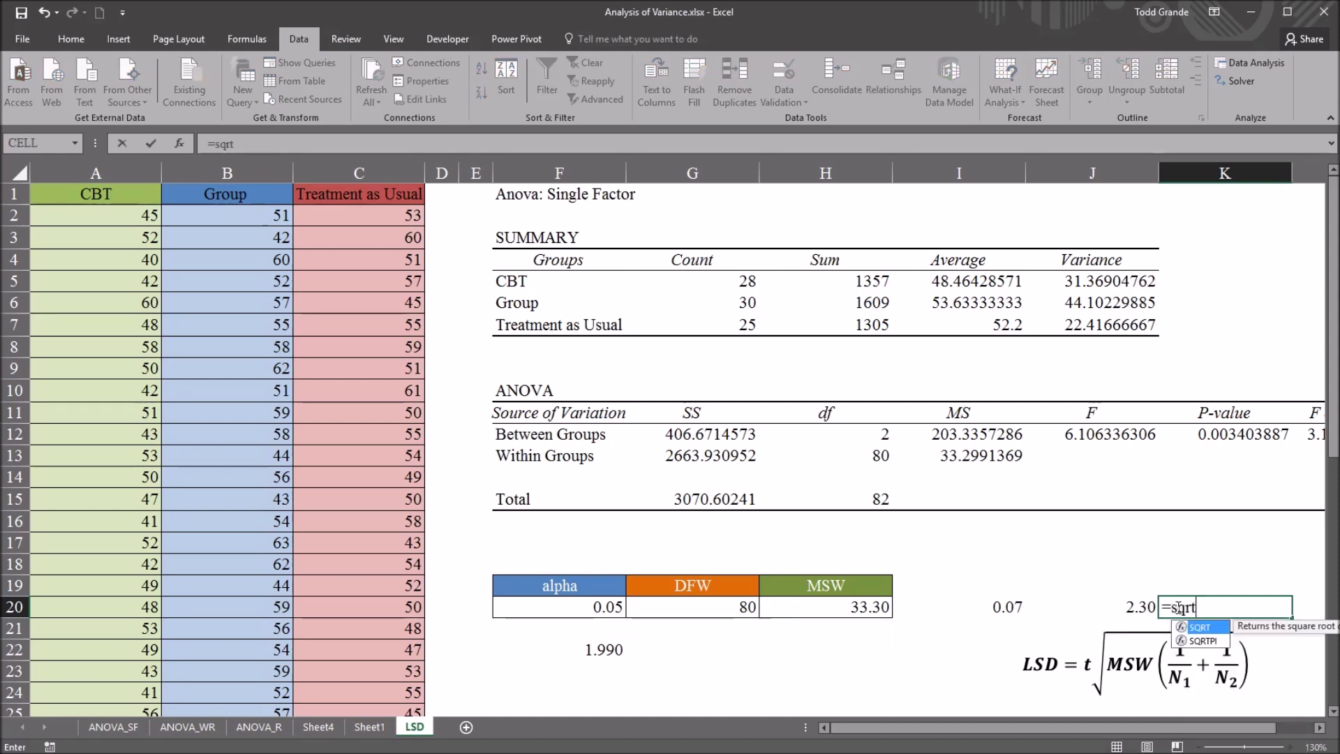
type("(")
left_click(1106, 609)
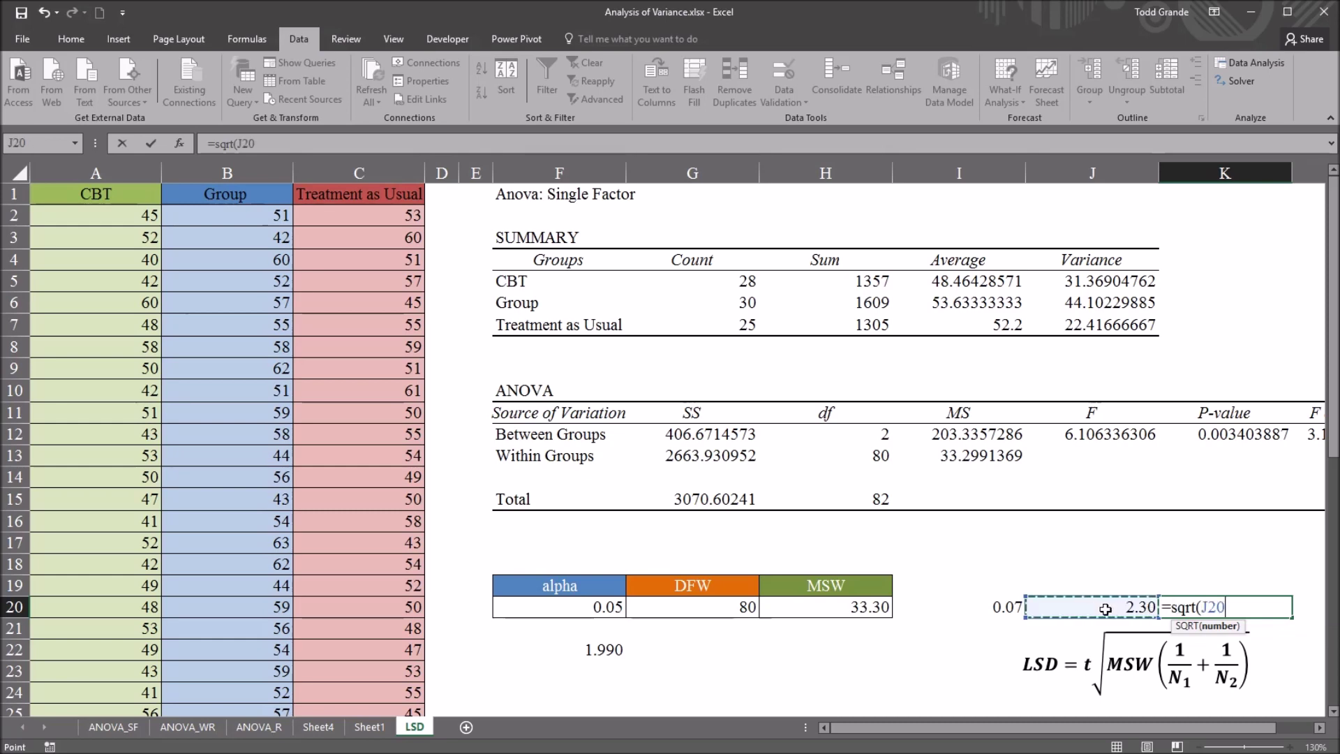
key("Return")
left_click(1190, 609)
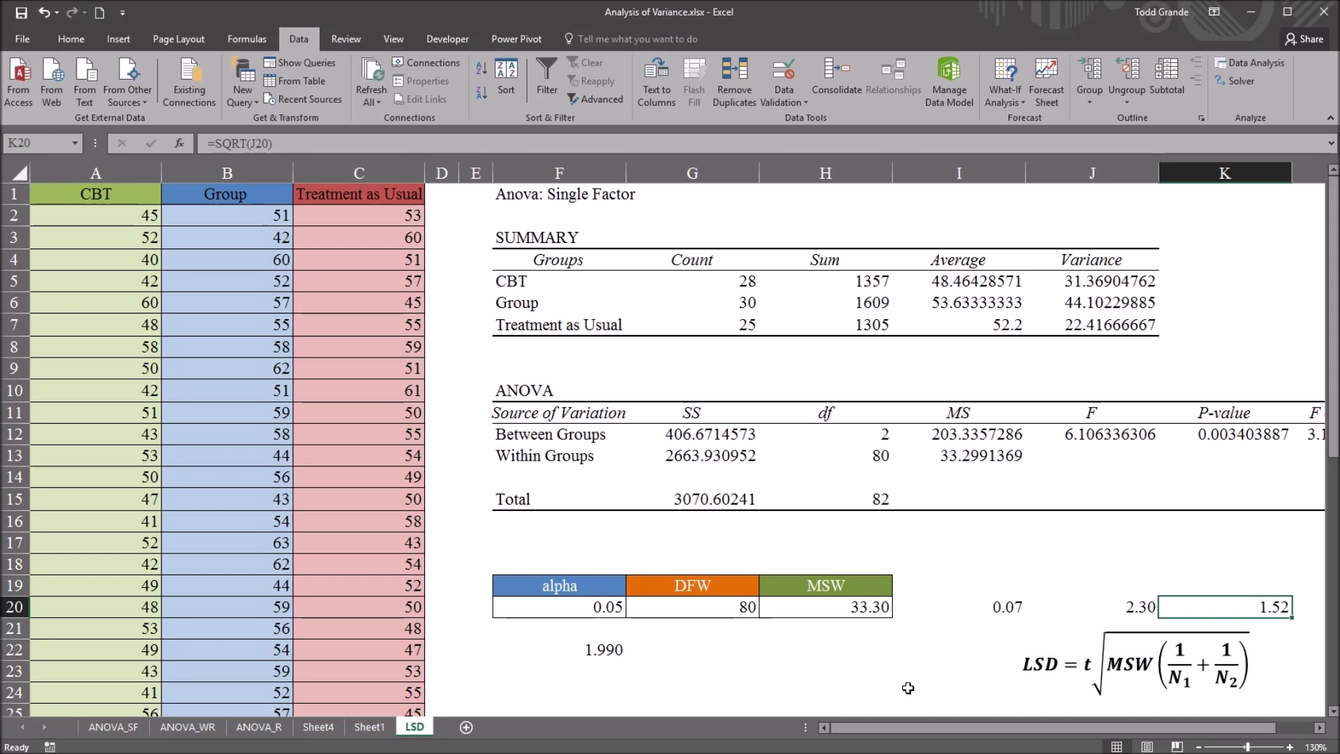
- Enter =F22*K20 in G22 for a CBT-versus-Group LSD of 3.02
left_click(565, 650)
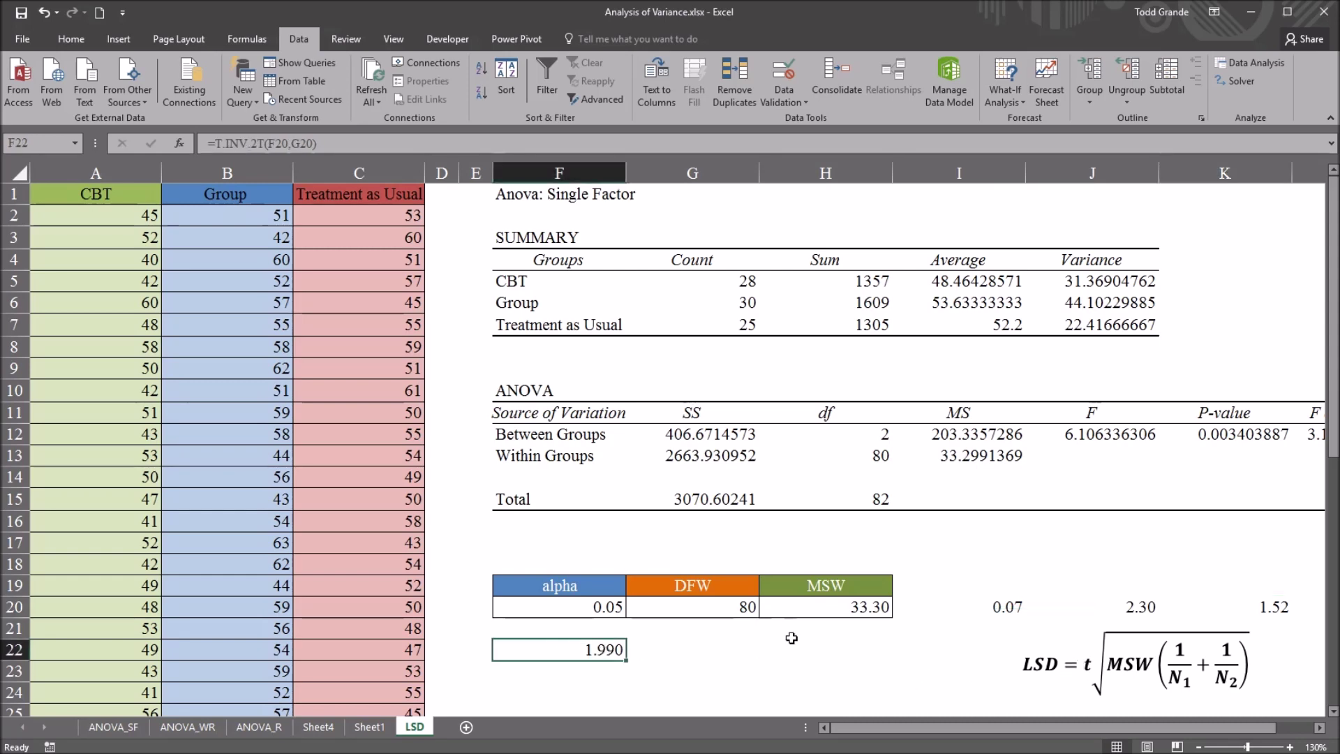
left_click(1246, 606)
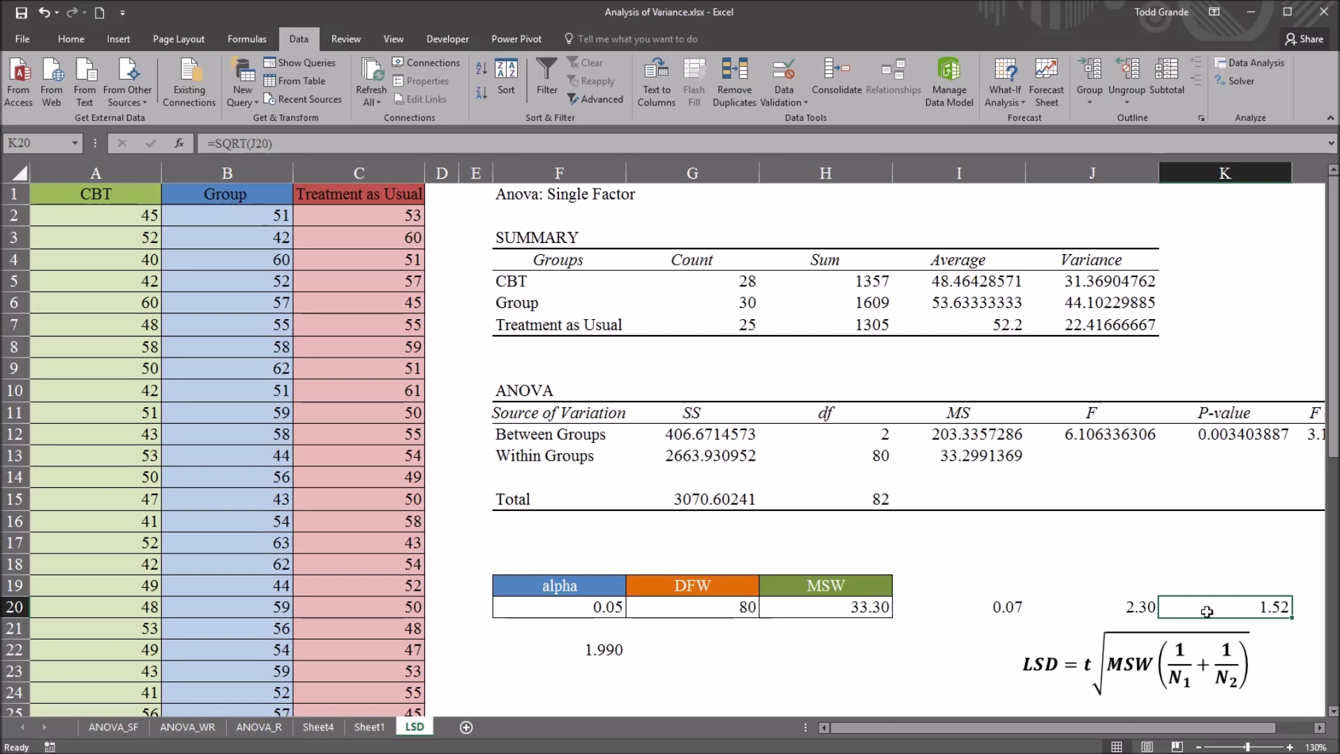
left_click(723, 655)
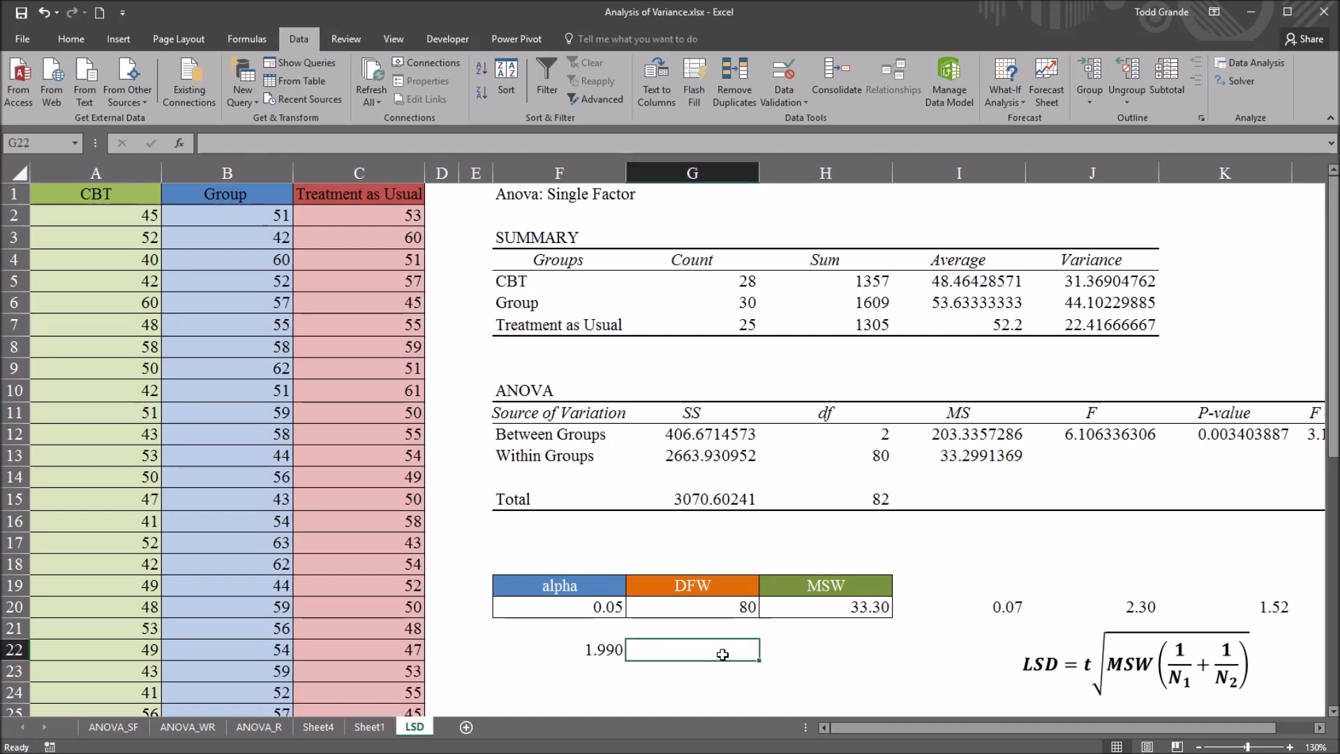
type("=")
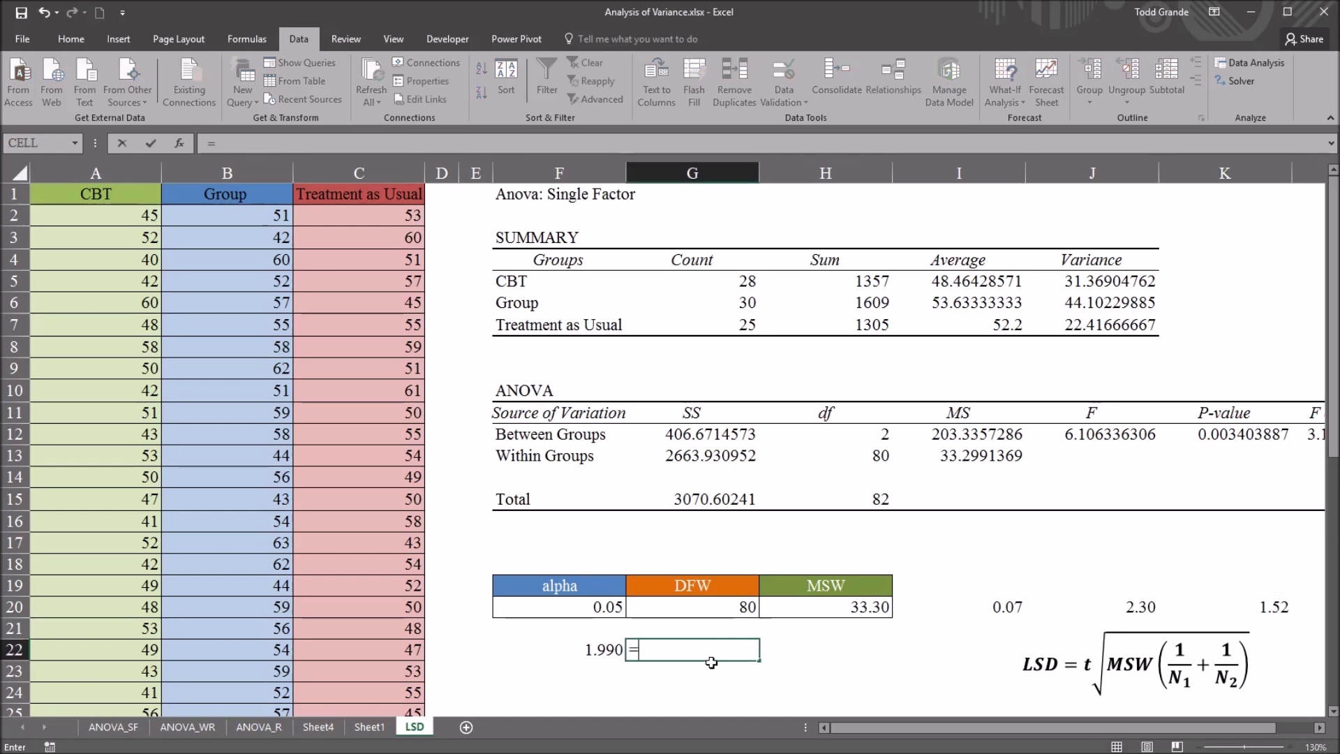
left_click(571, 651)
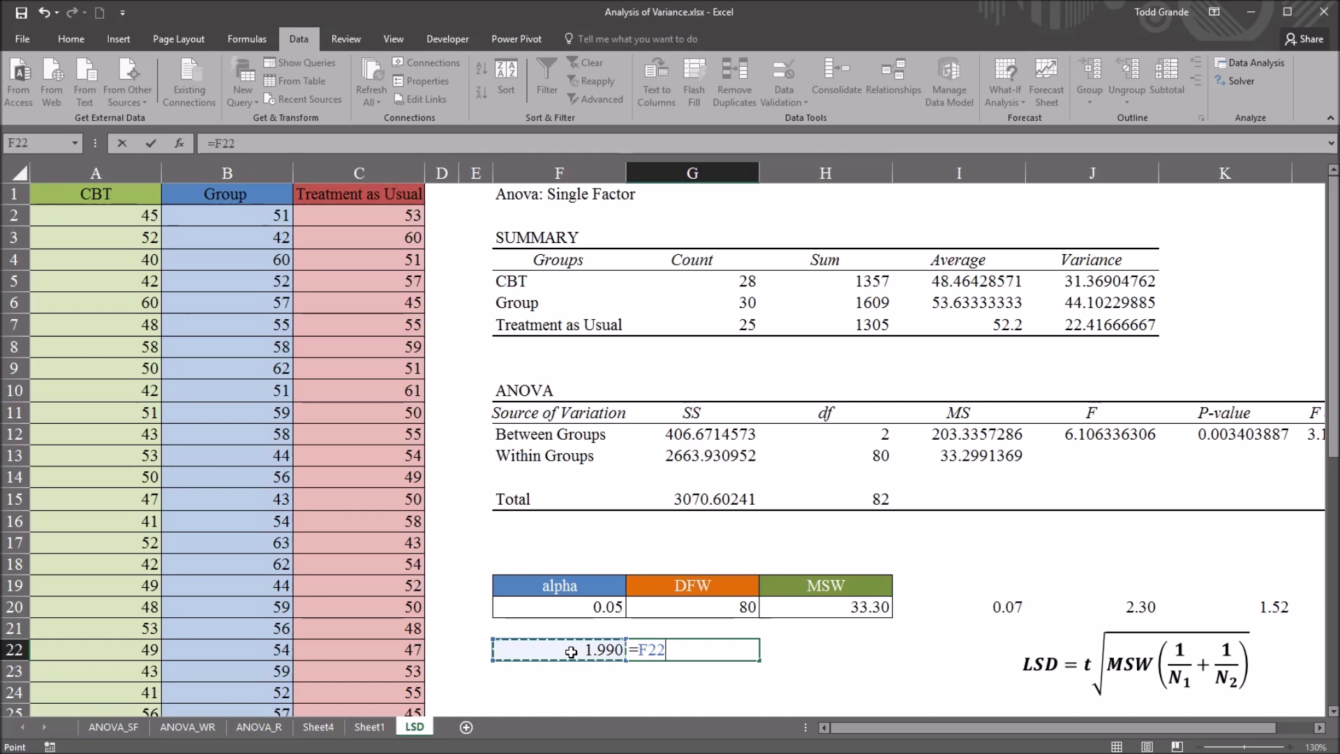
type("*")
left_click(1223, 615)
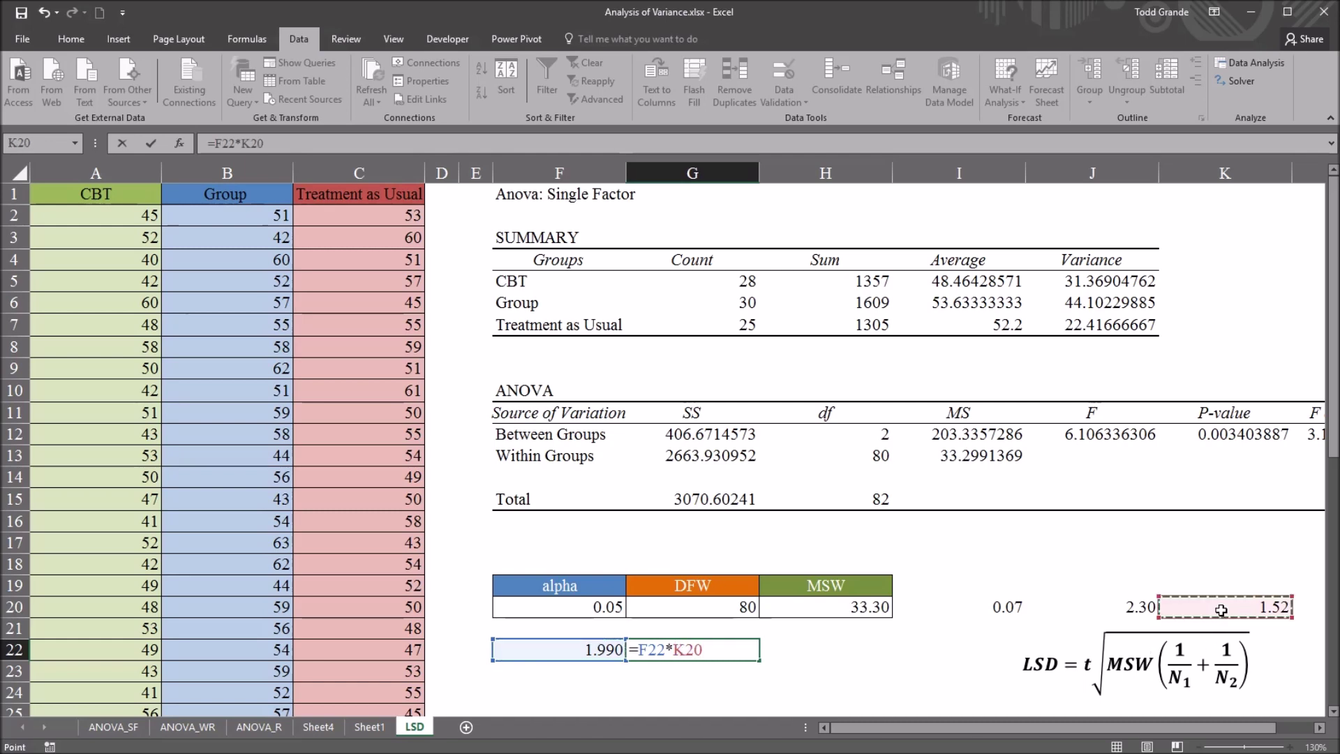
key("Return")
left_click(679, 649)
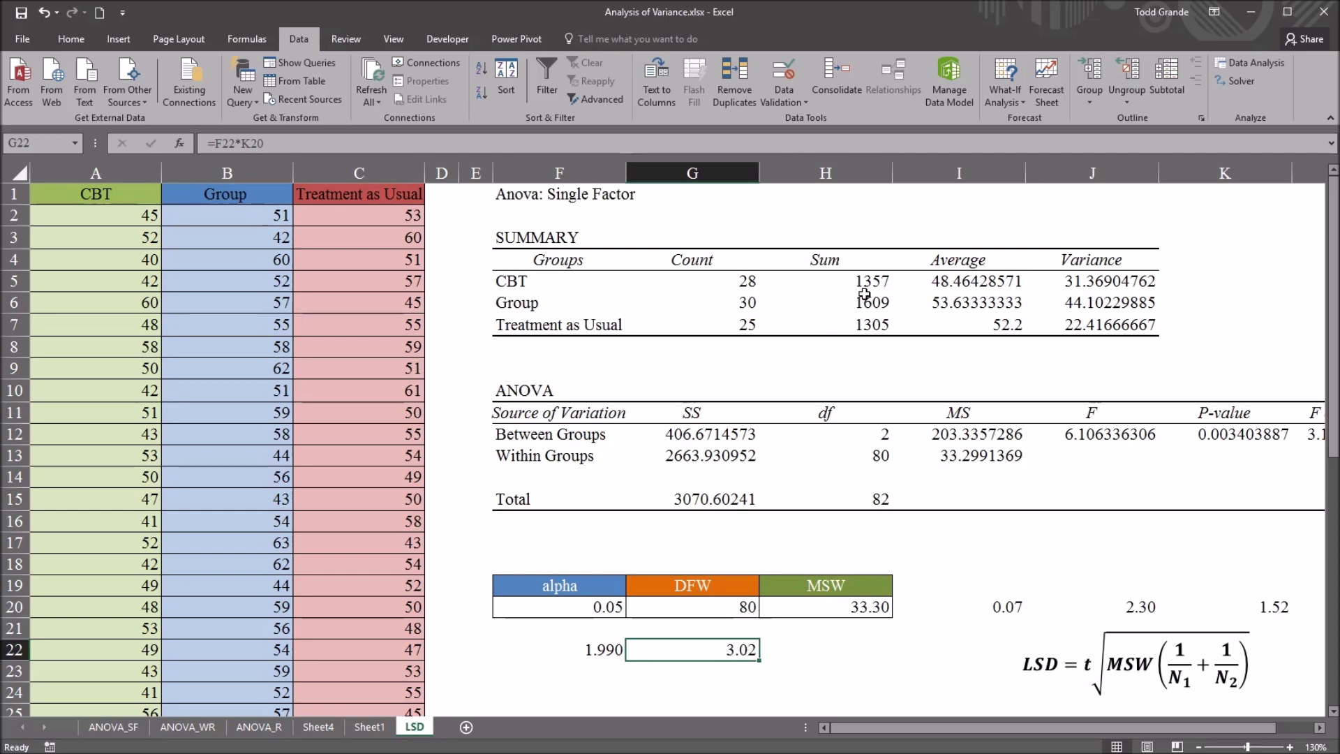
left_click(566, 287)
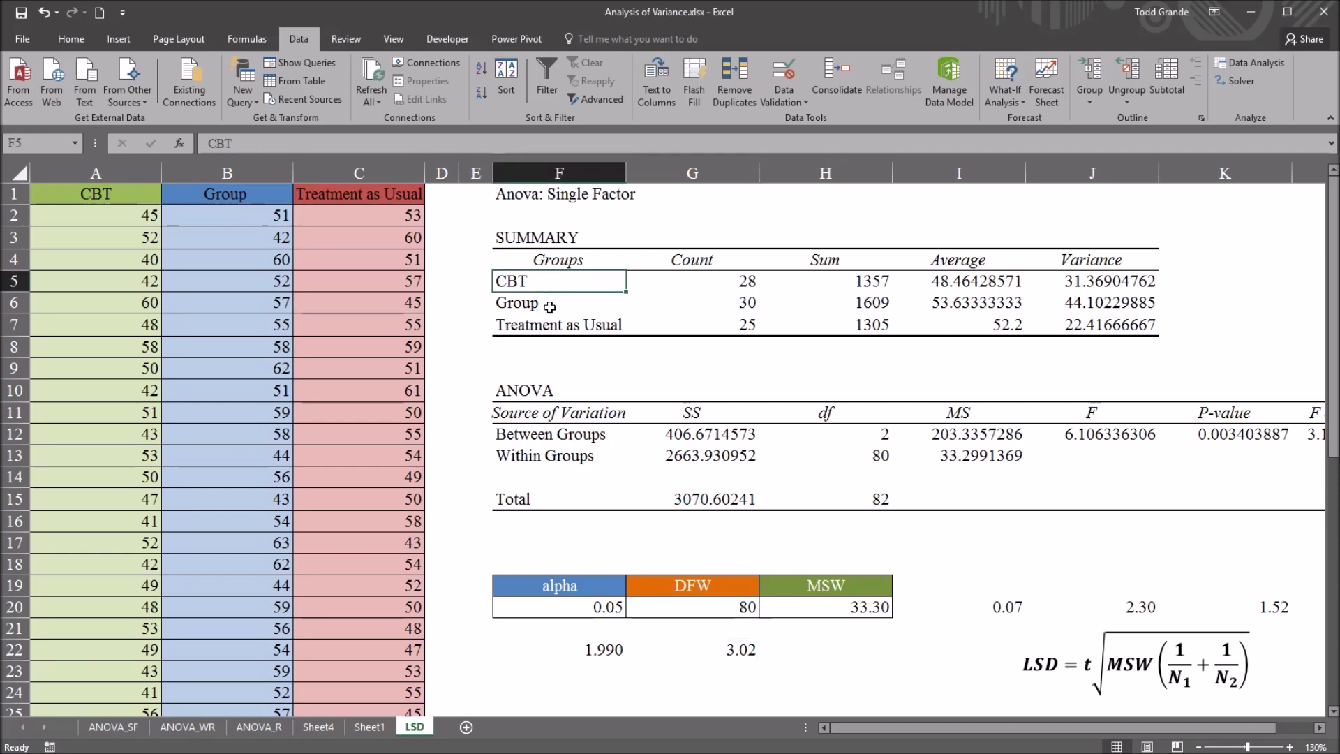
left_click(559, 306)
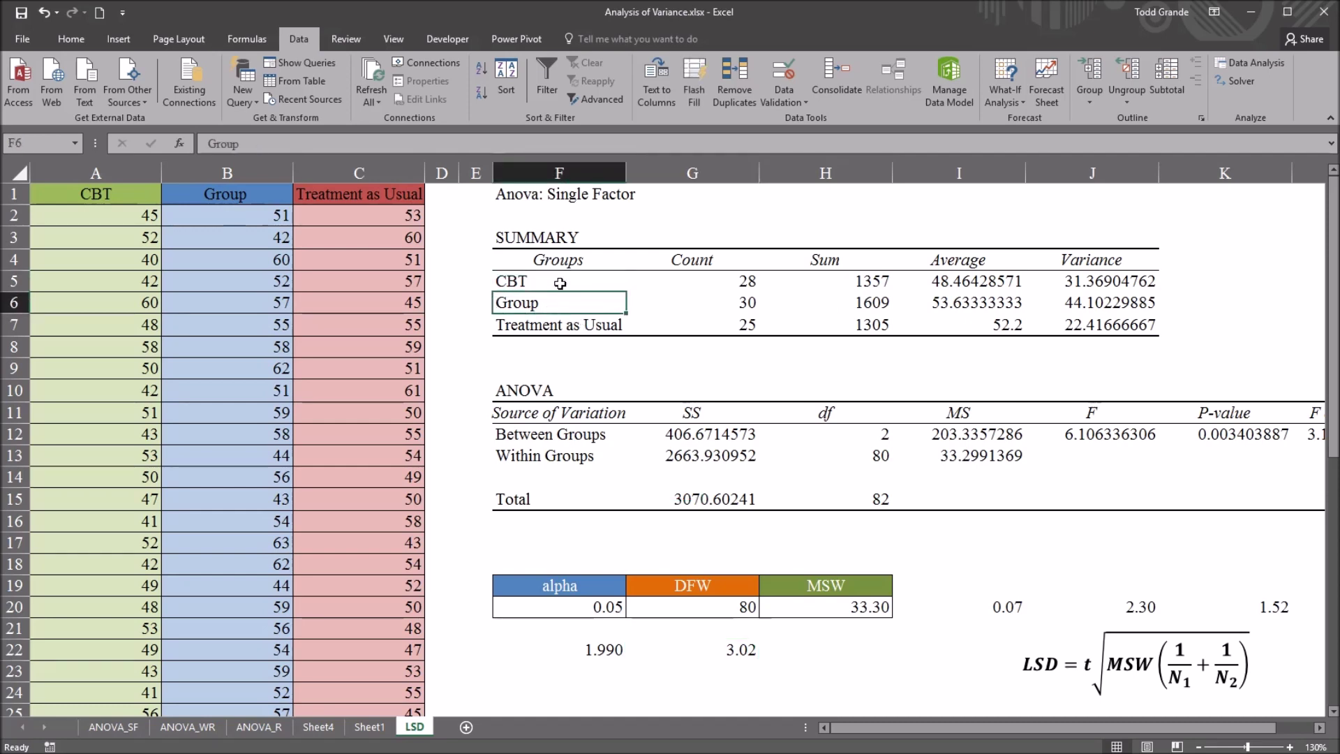
left_click(558, 283)
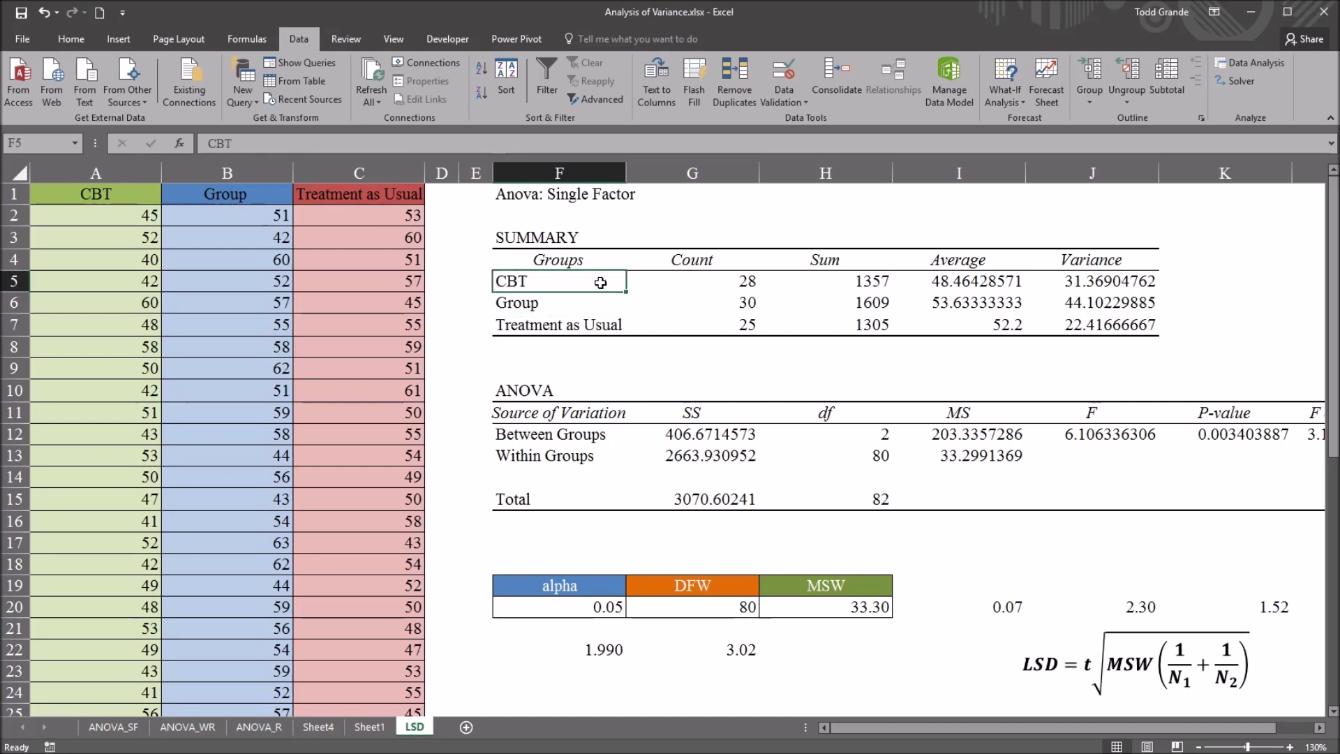
left_click(940, 283)
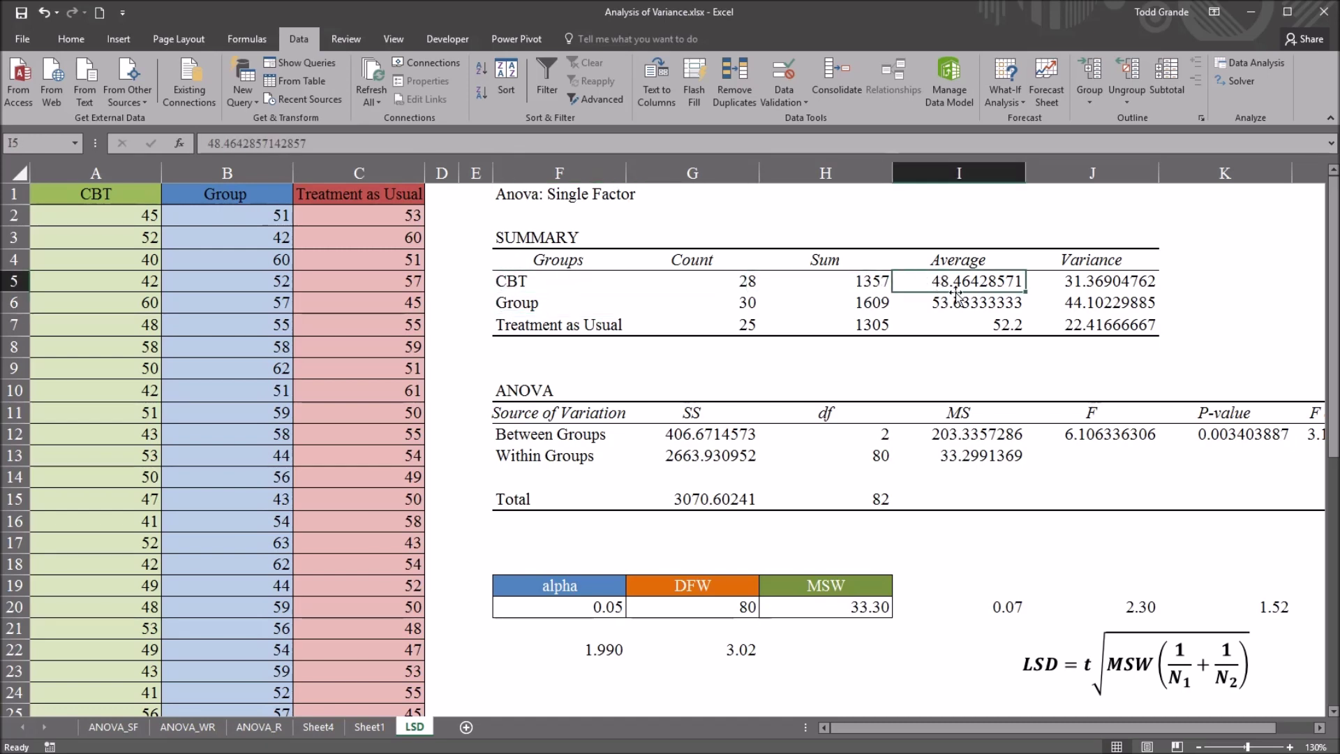
left_click(560, 281)
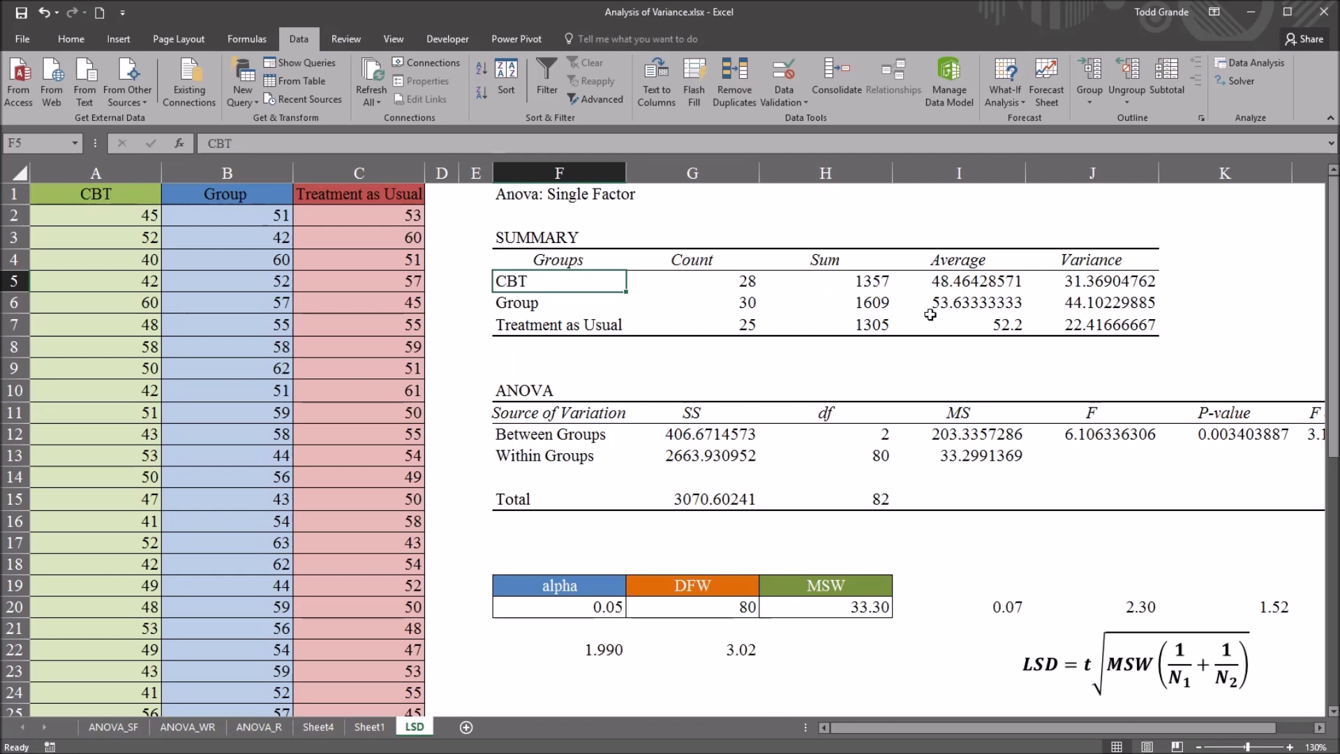
left_click(946, 285)
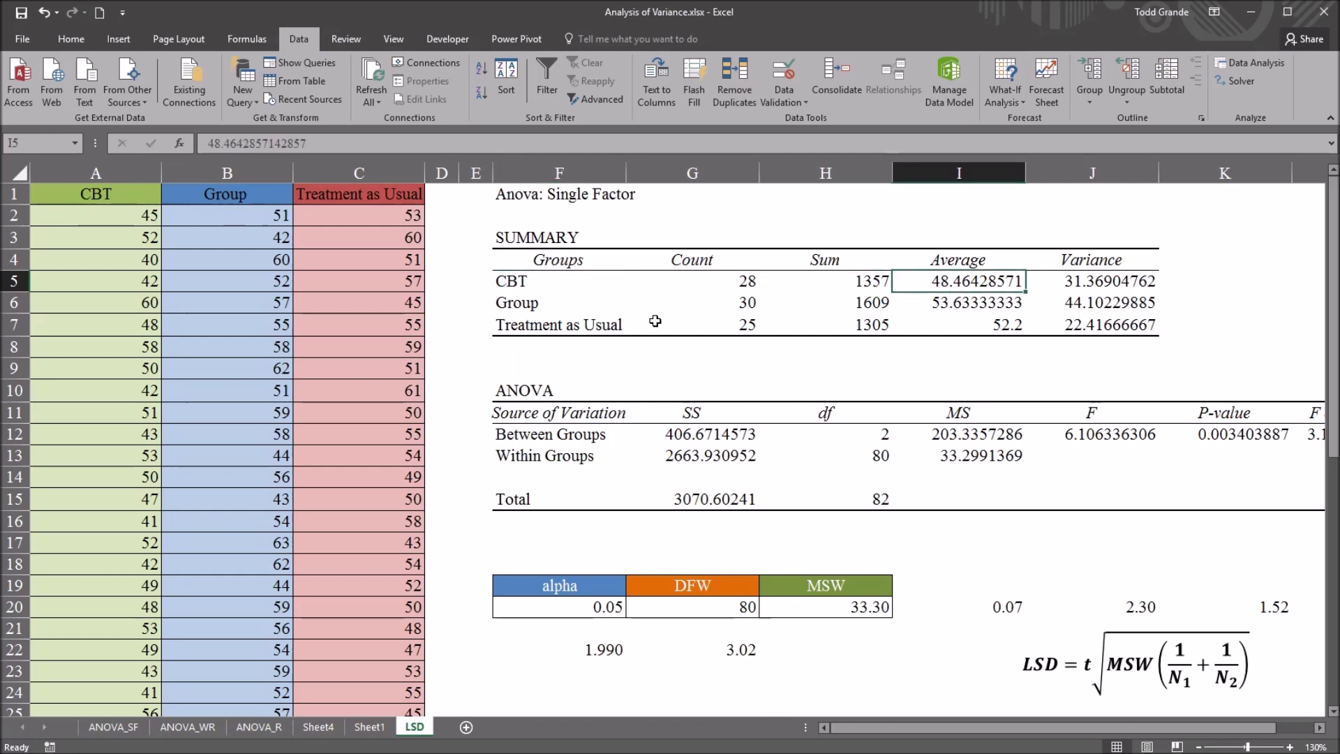
left_click(559, 311)
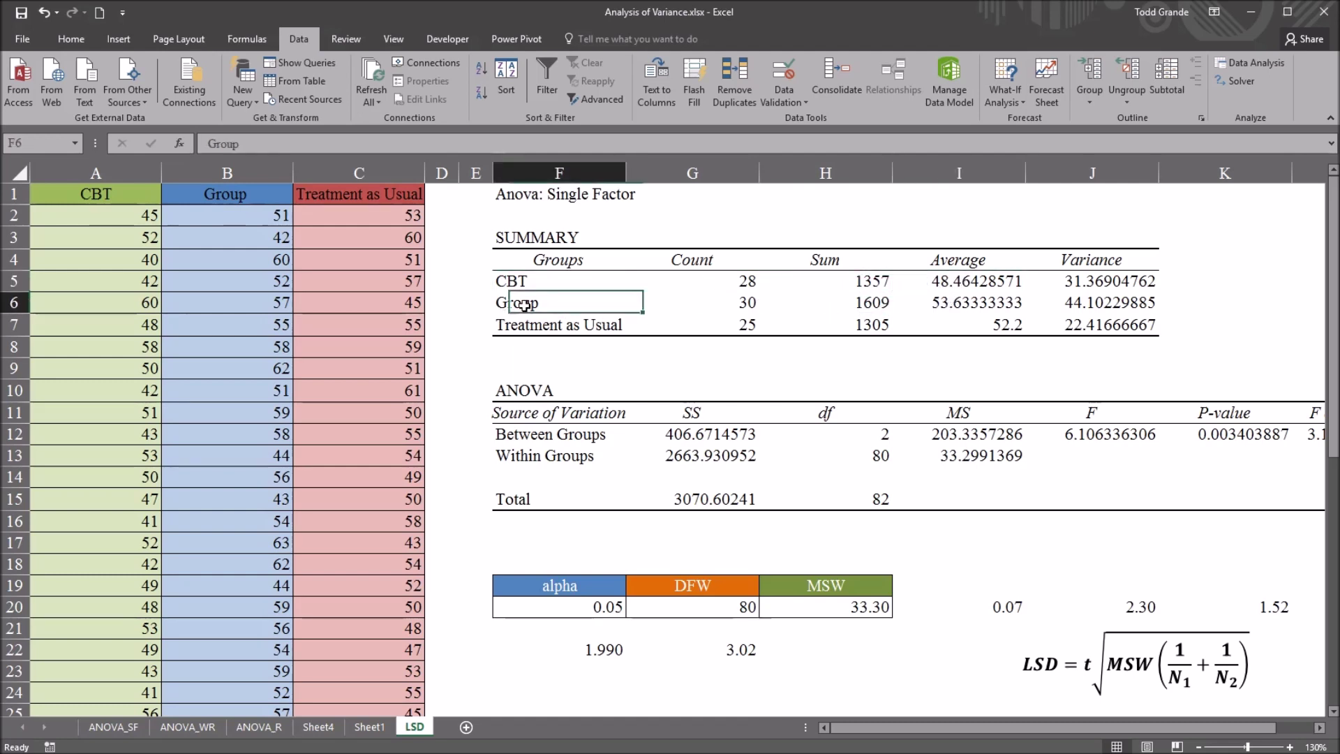
left_click(958, 306)
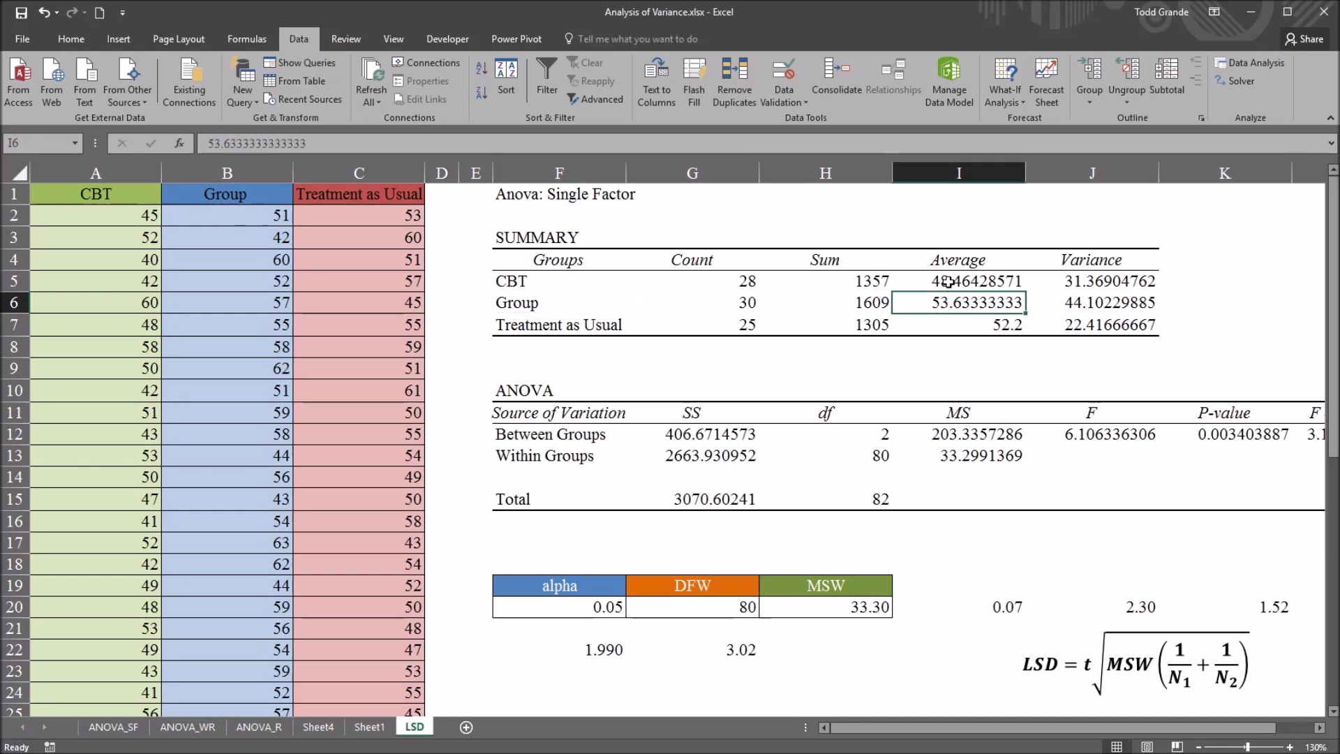
left_click_drag(948, 282, 949, 294)
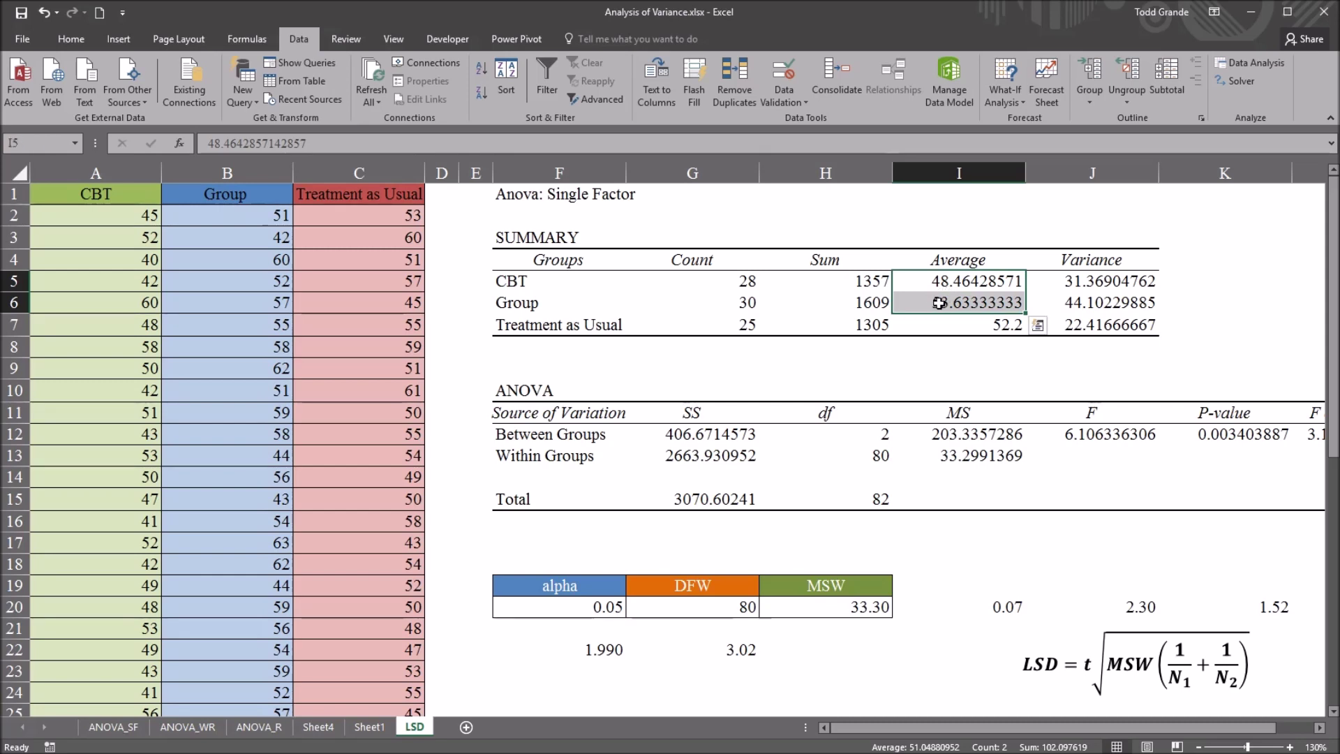
left_click(941, 302)
- Enter =ABS(I5-I6) in H22, showing the 5.169 CBT–Group mean difference
left_click(810, 655)
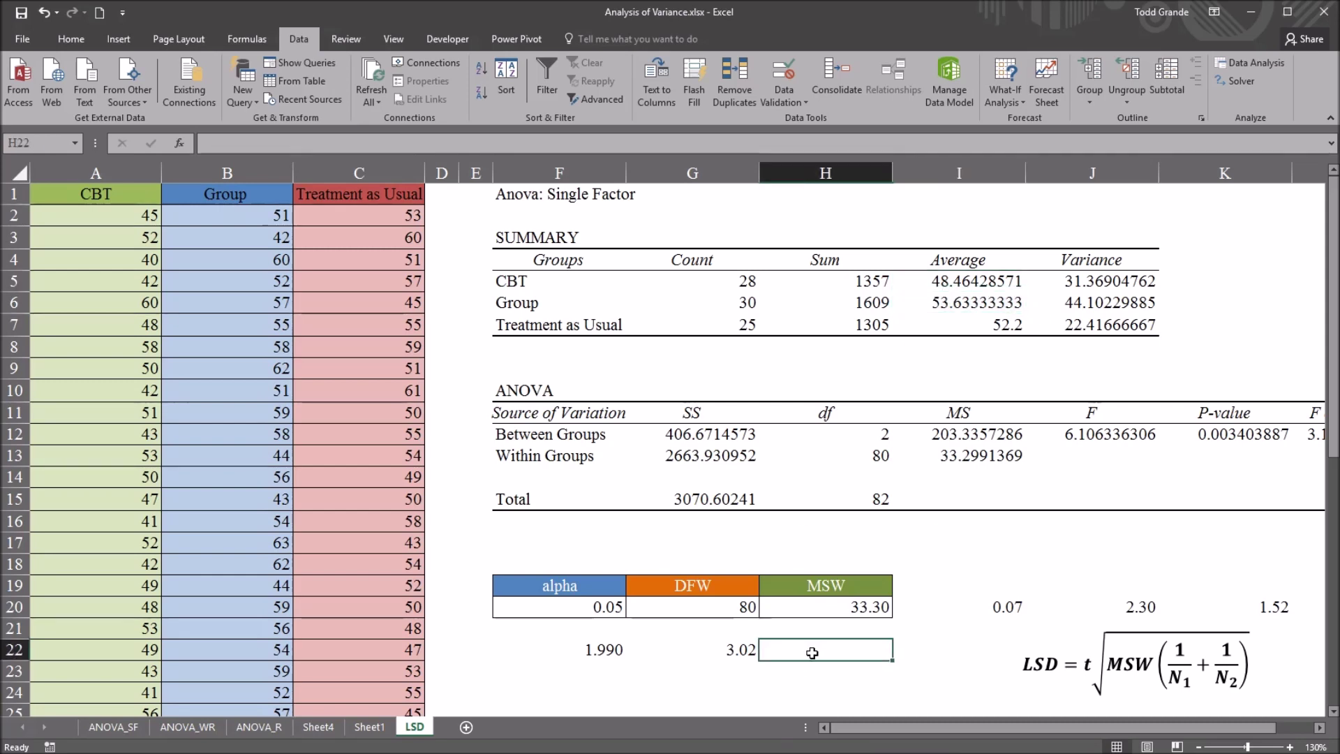
type("=abs")
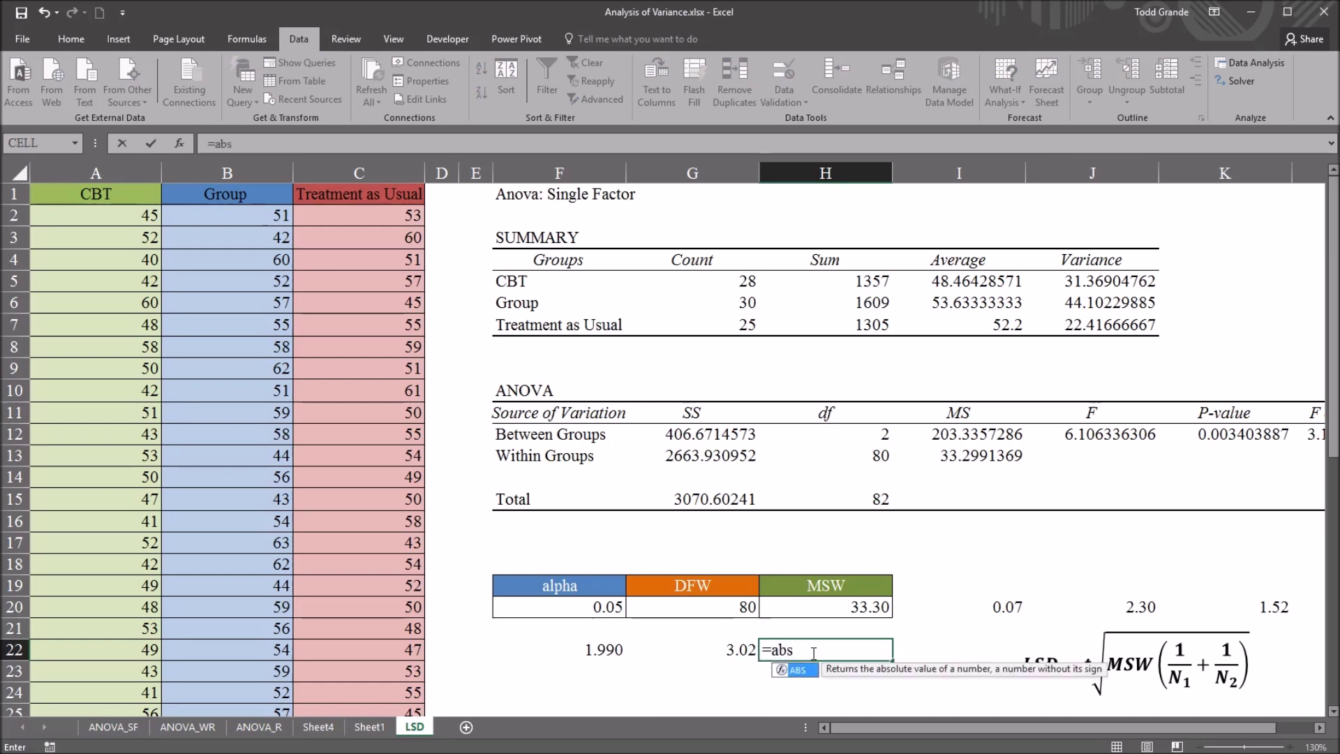
type("(")
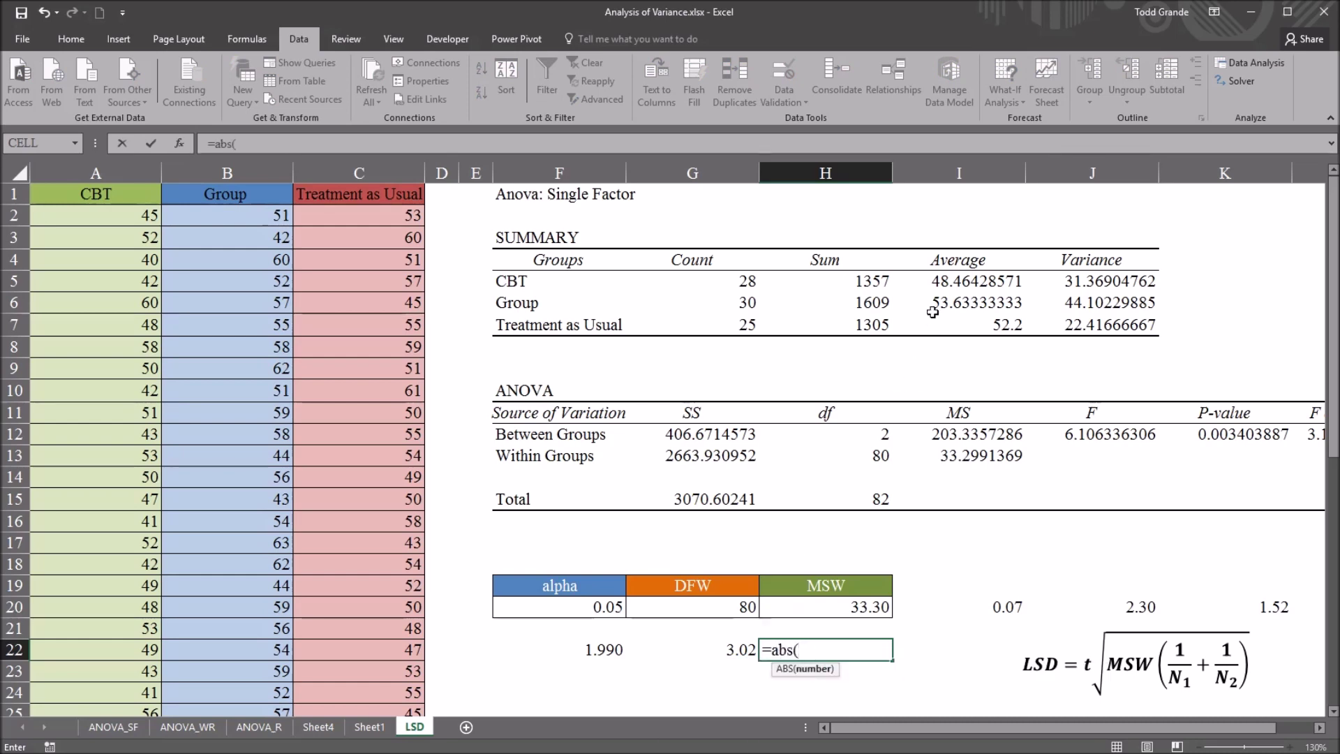
left_click(944, 284)
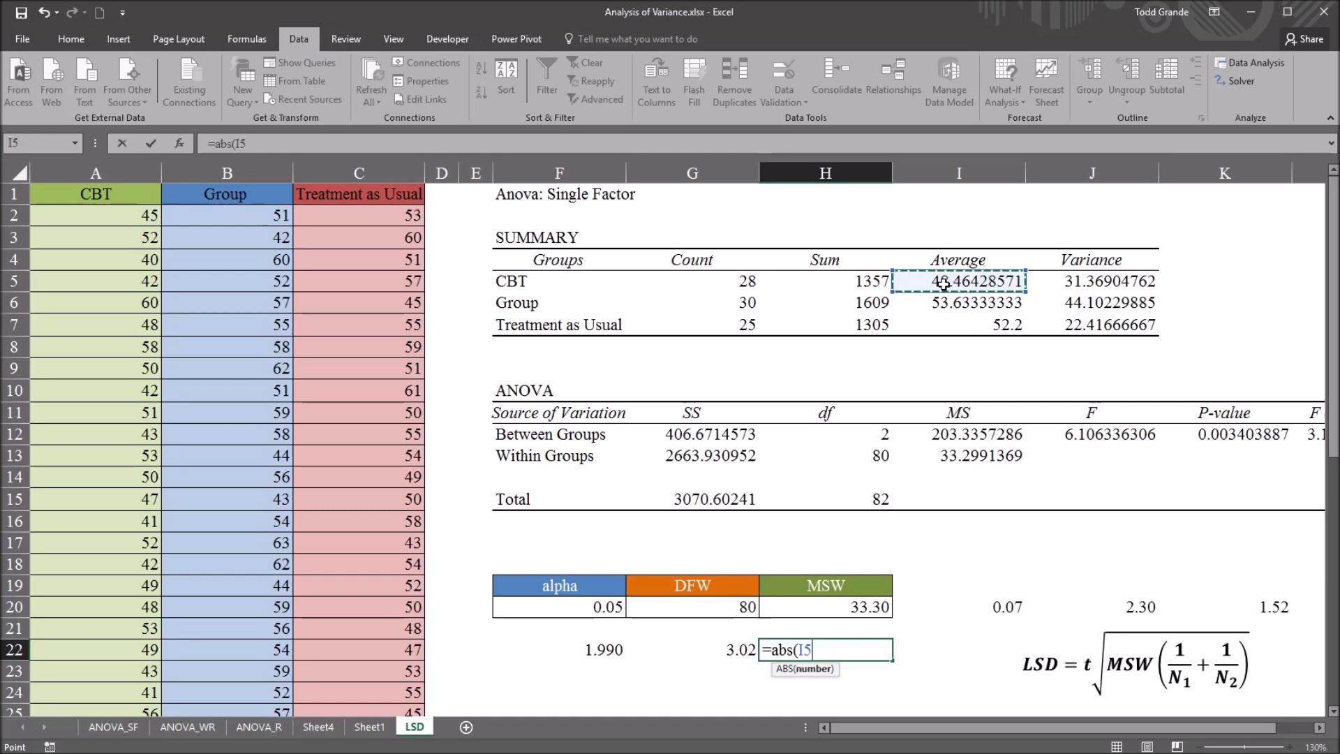
type("-")
left_click(941, 304)
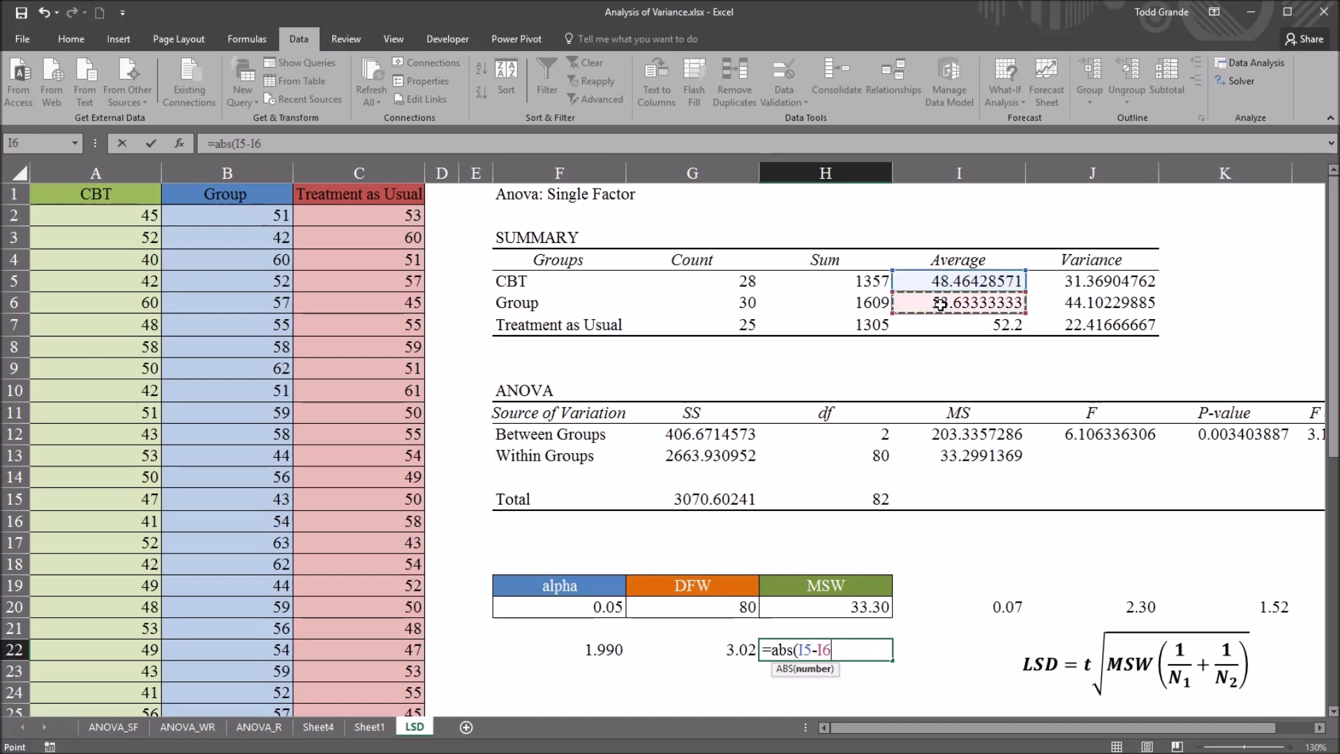
key("ctrl+Return")
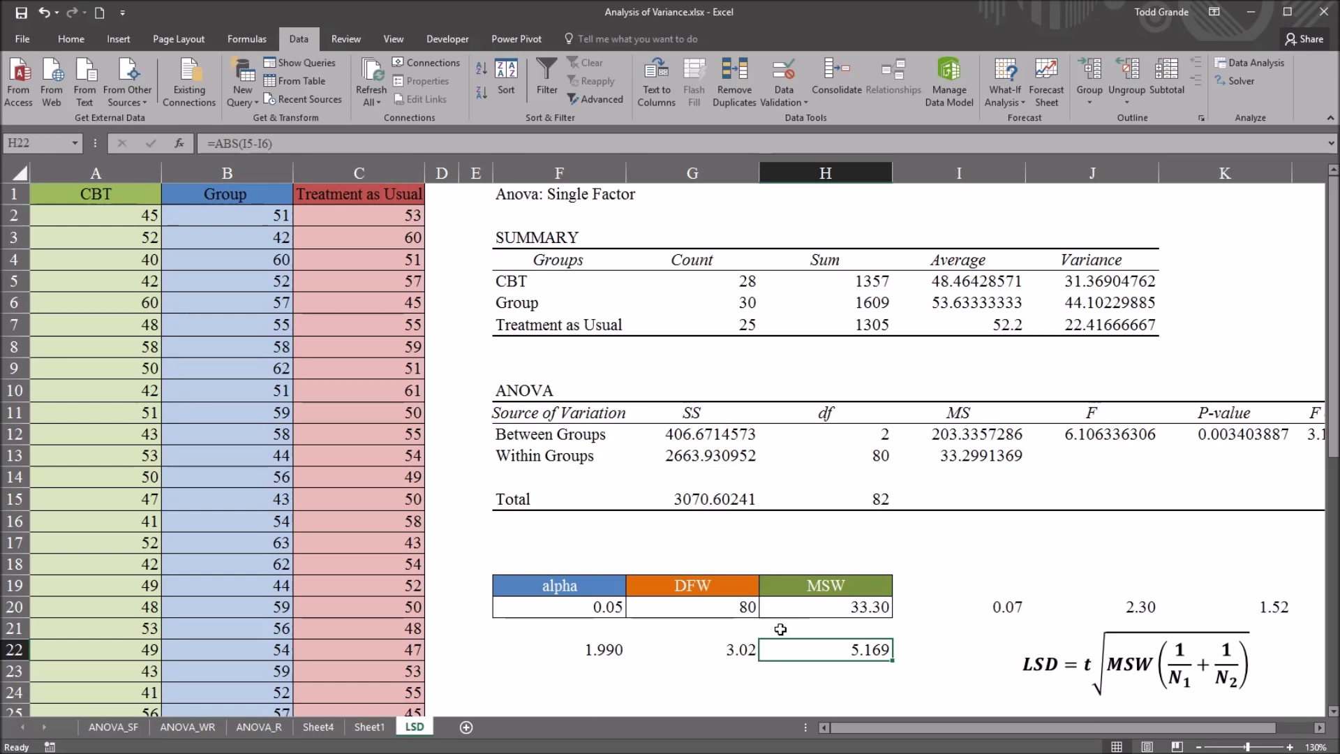
left_click(548, 280)
- Compare the 5.169 difference in H22 with the 3.02 LSD in G22
left_click(550, 304)
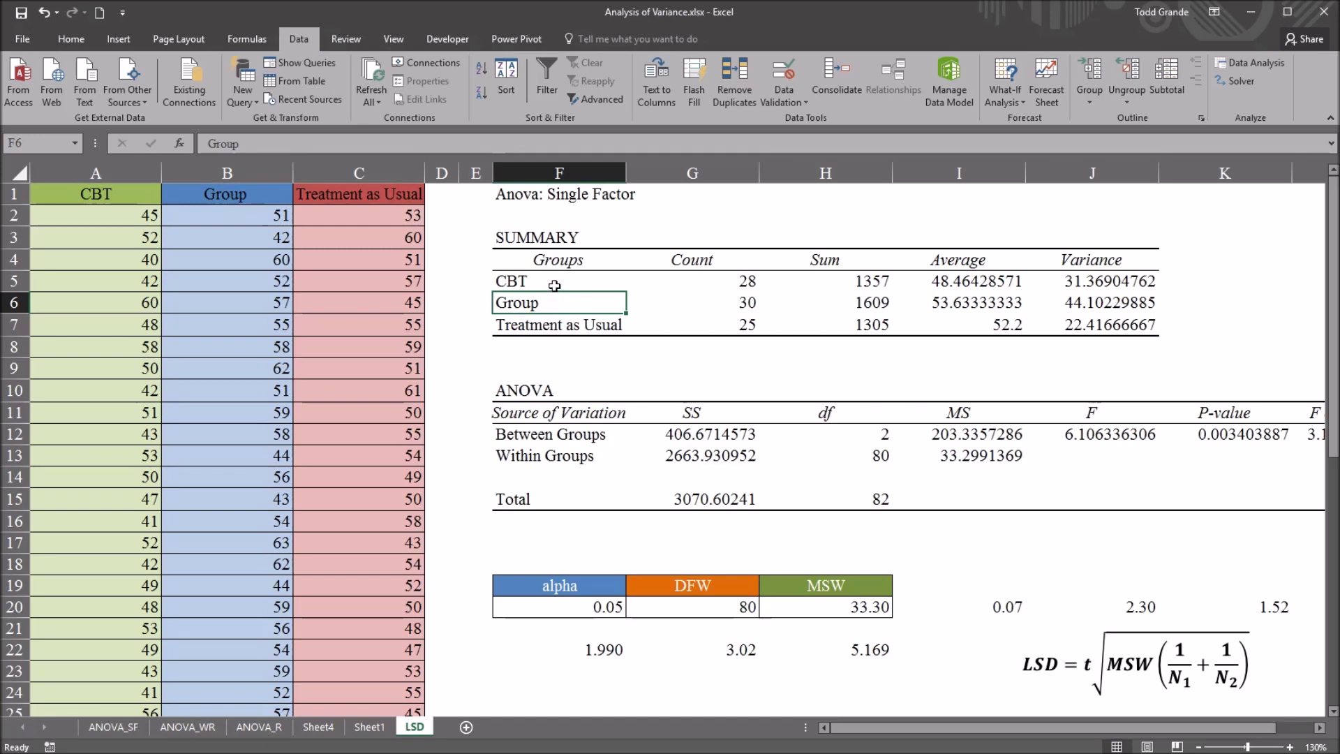
left_click(555, 286)
left_click(835, 649)
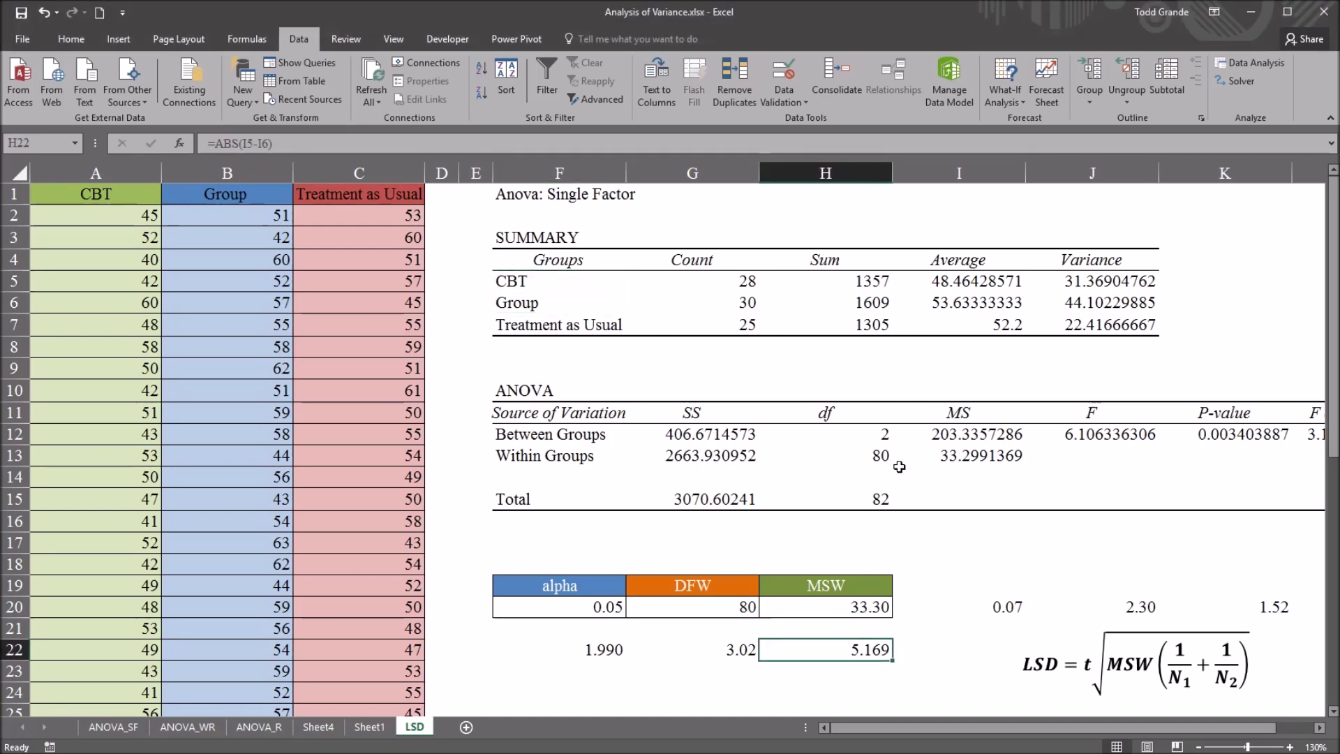
left_click(740, 657)
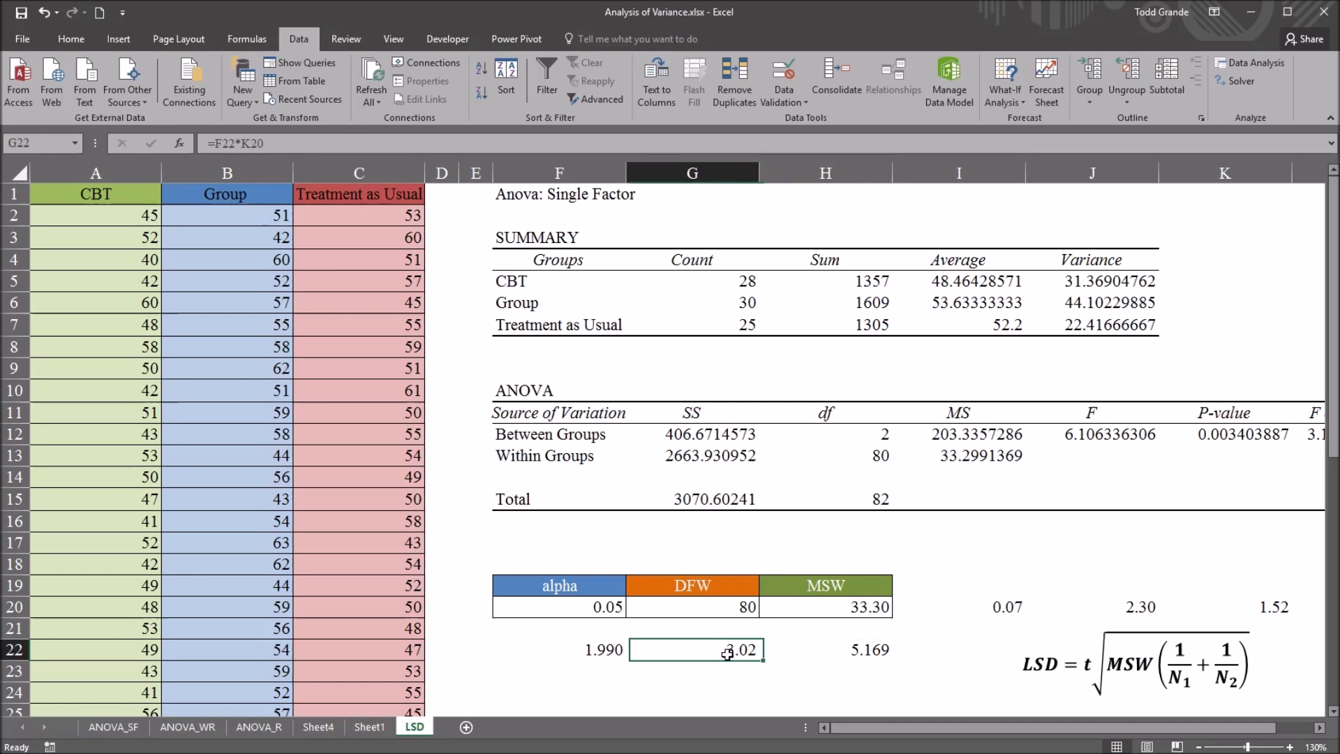
left_click(815, 652)
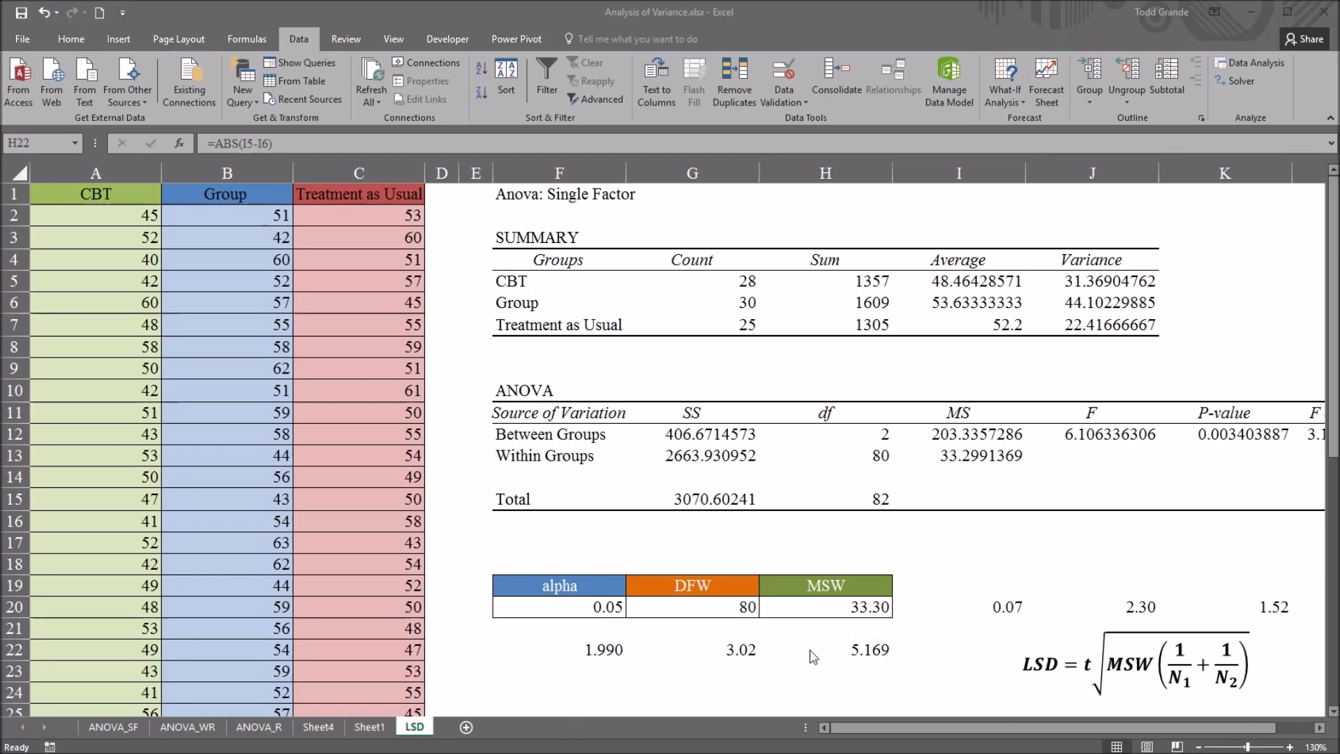
- Review the CBT, Group and Treatment as Usual labels, then switch to the SPSS data file
left_click(560, 282)
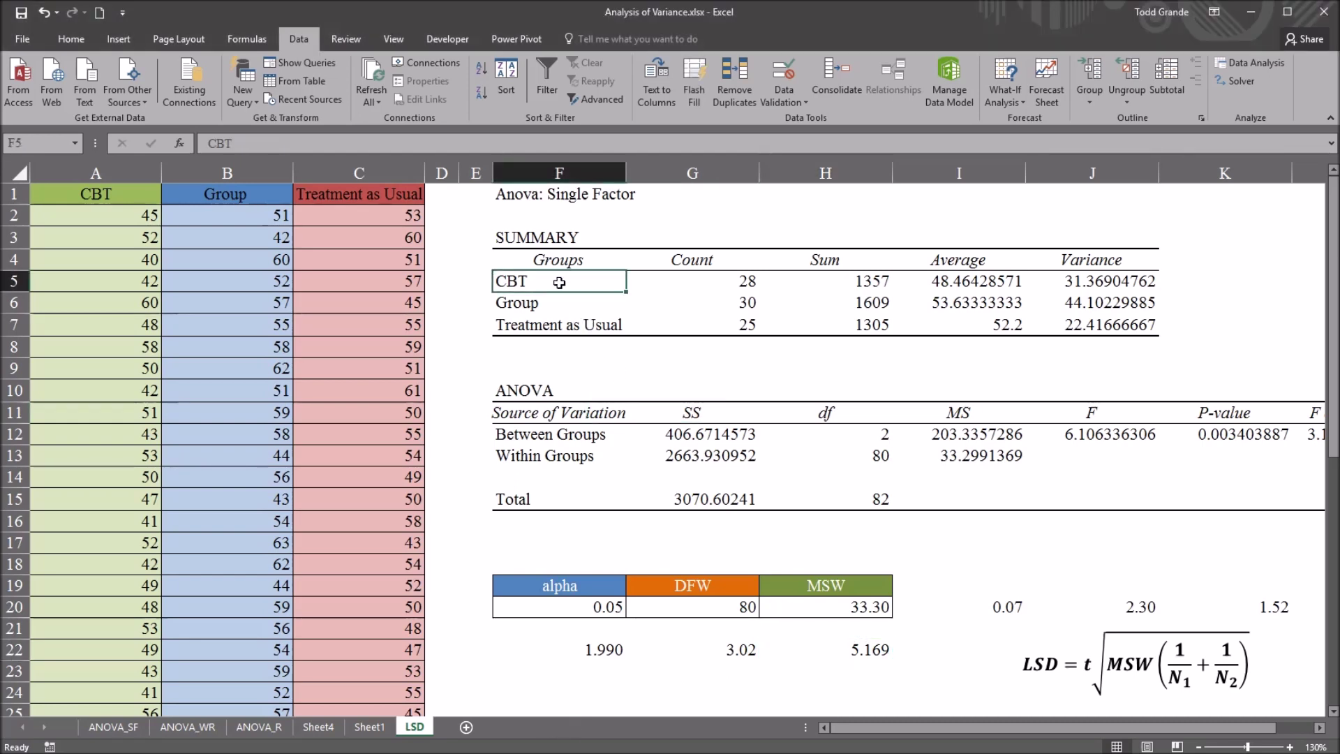
left_click(545, 304)
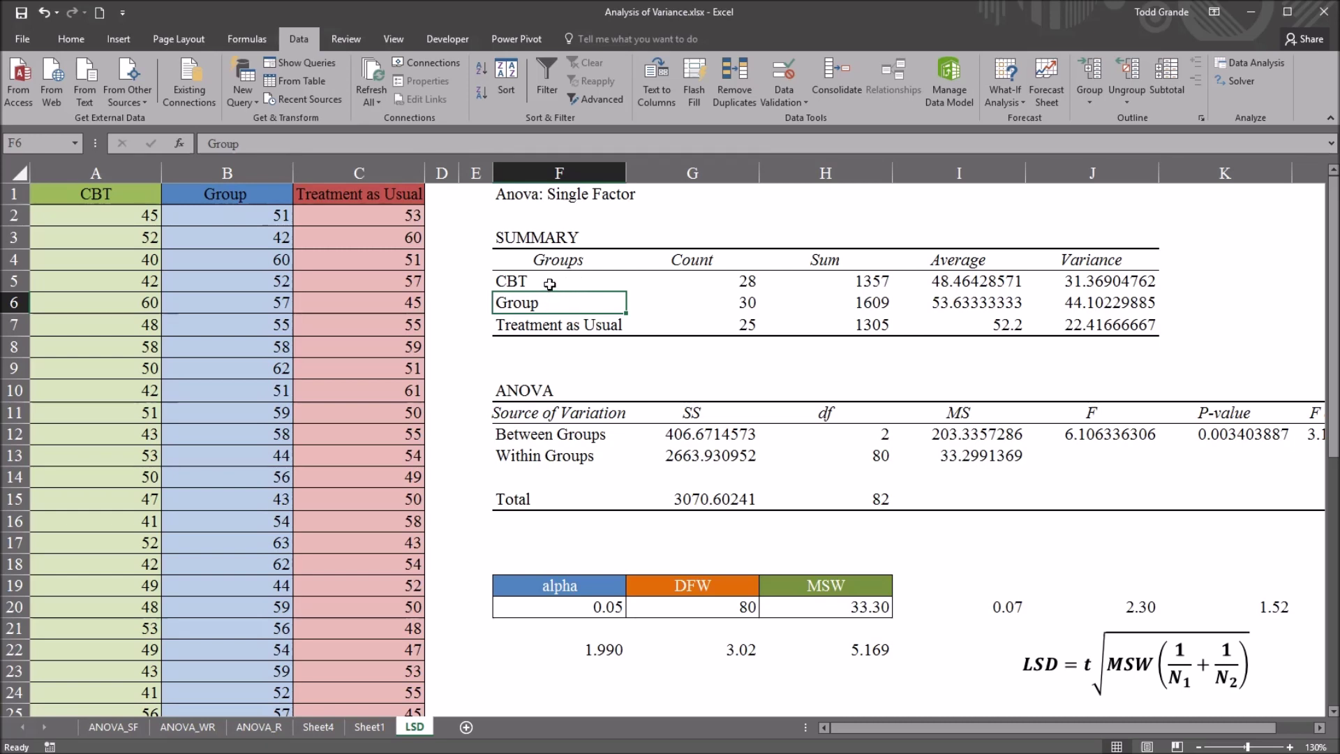
left_click(550, 282)
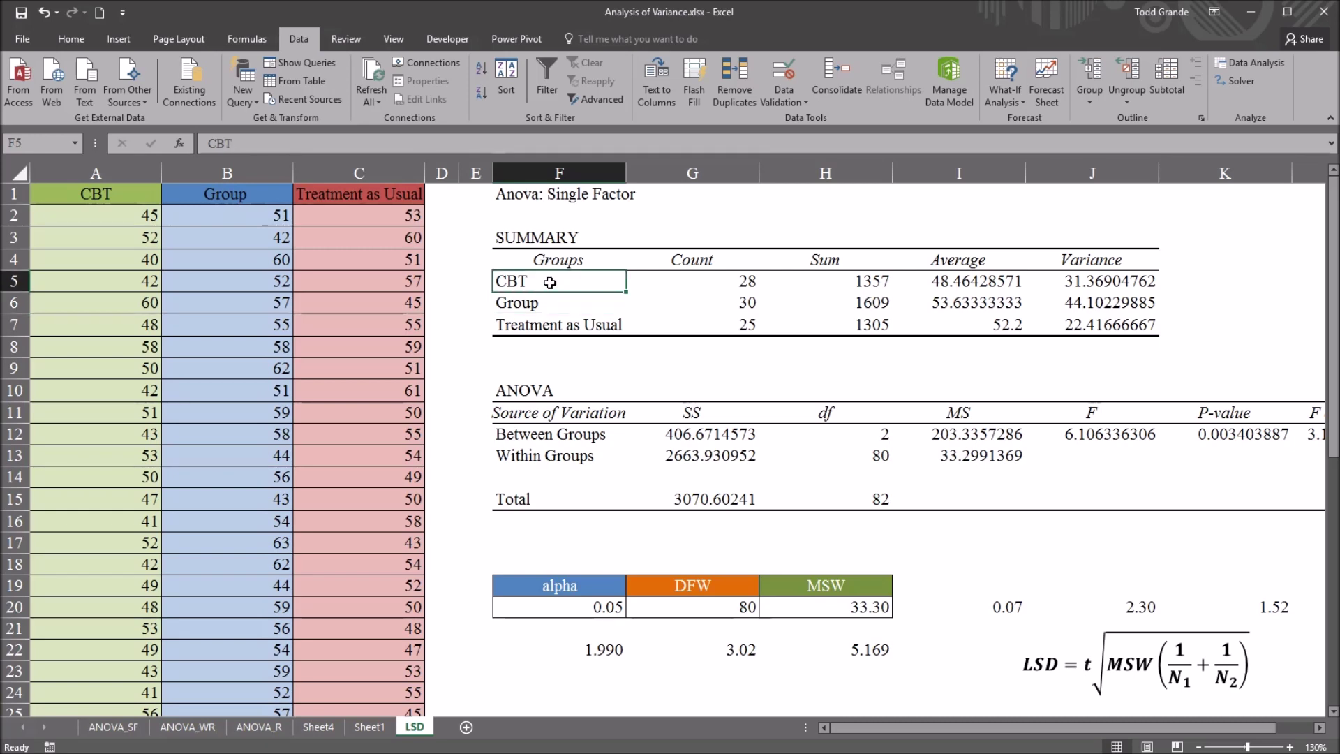
left_click(552, 323)
left_click(550, 308)
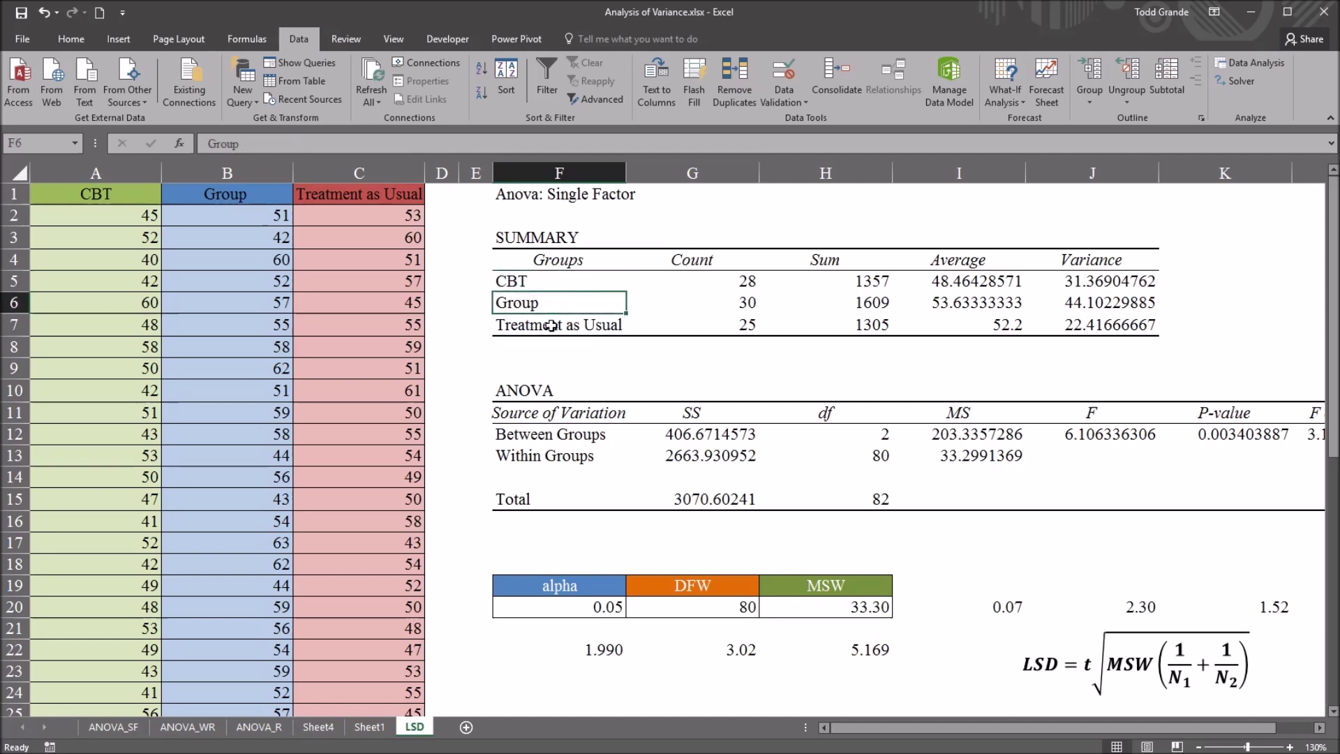
left_click(563, 323)
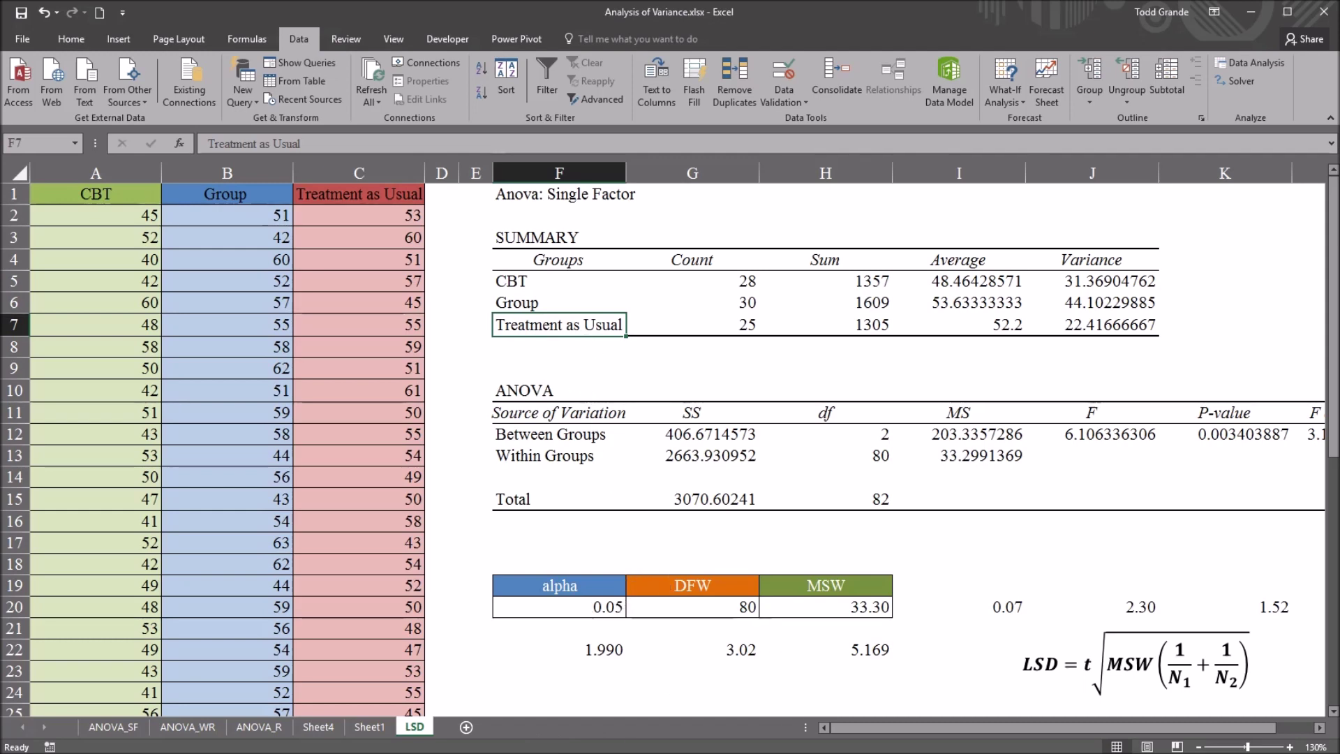
key("alt+Tab")
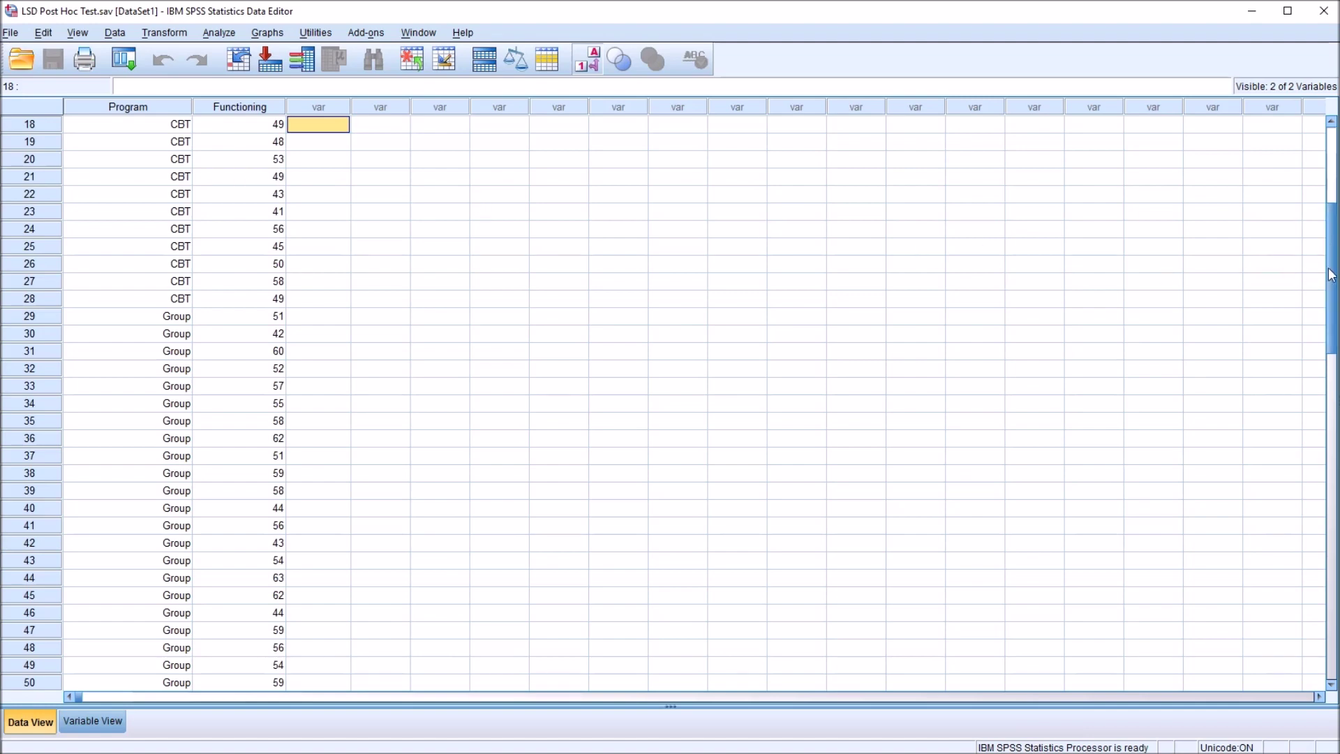
- Return to the top of the Data View, select the first Functioning value, and open Analyze
left_click_drag(1332, 278, 1332, 193)
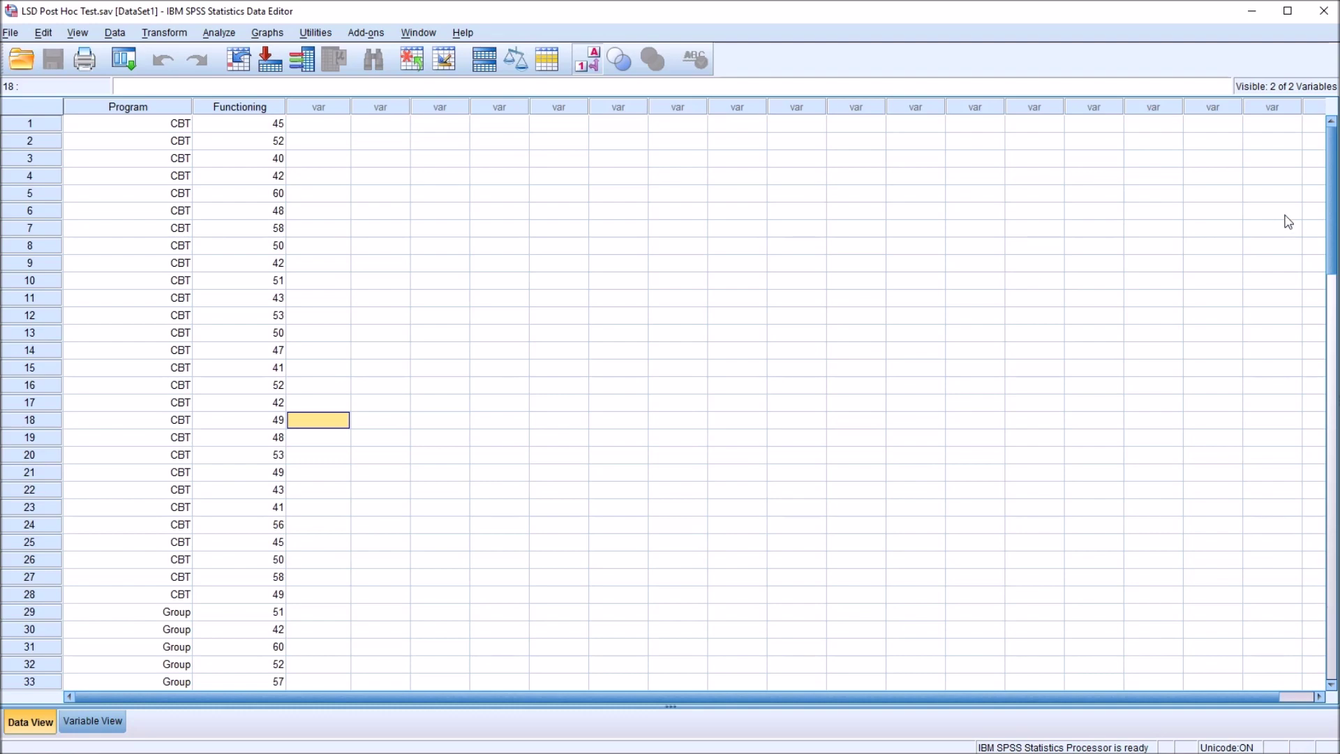
left_click_drag(1328, 208, 421, 308)
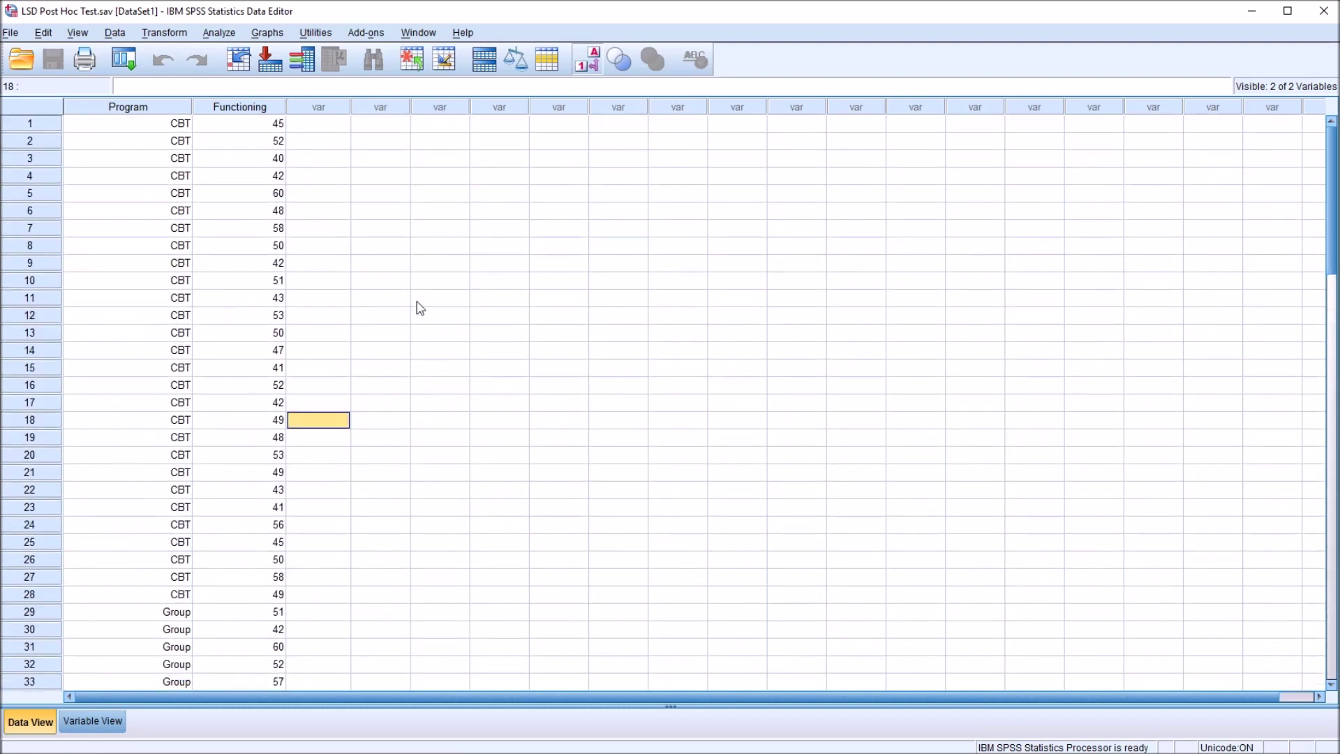
left_click(240, 110)
left_click(242, 124)
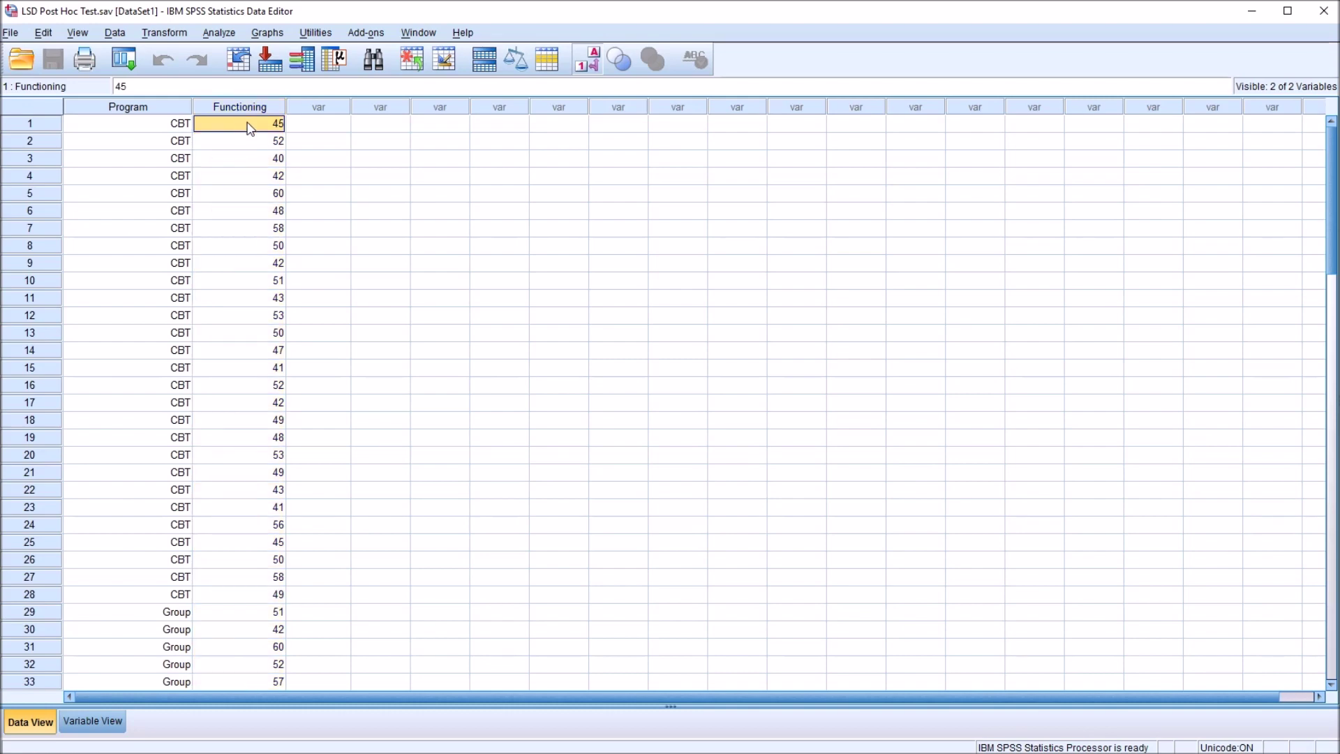
left_click(219, 33)
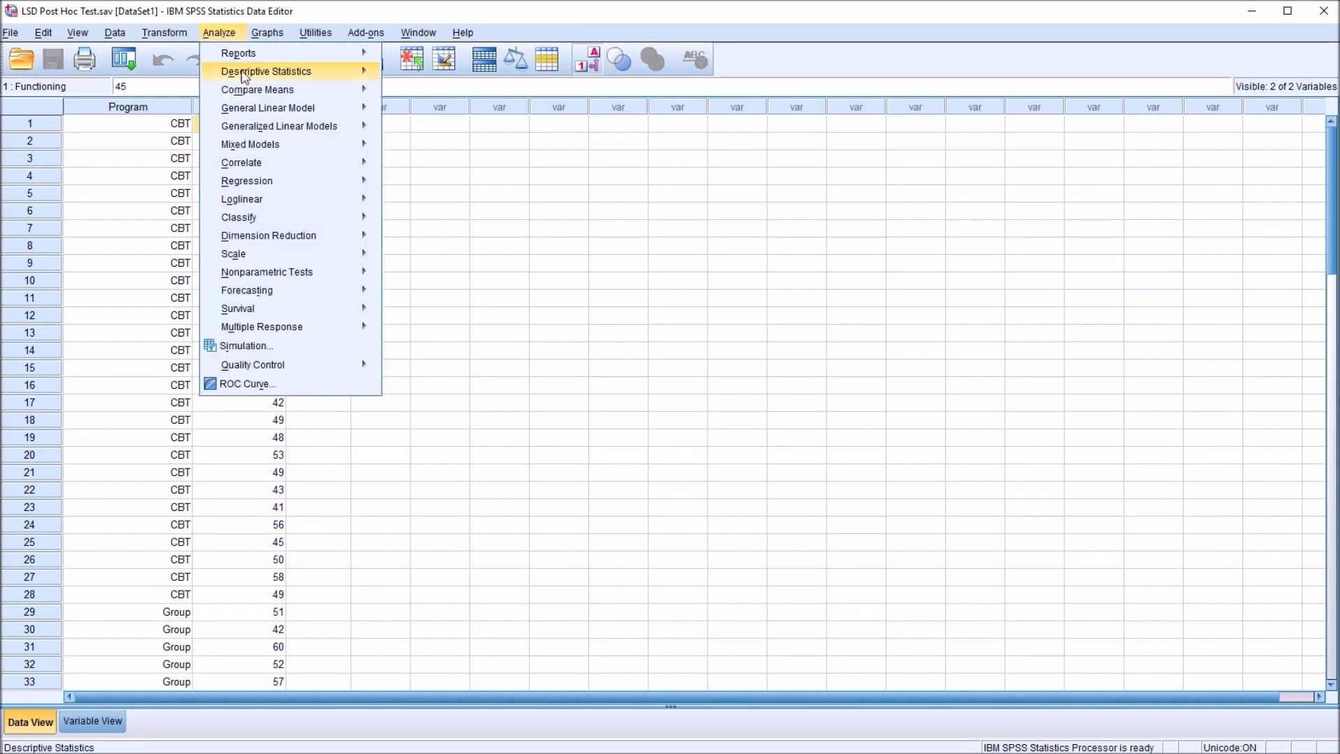
- Set up a Univariate GLM with Functioning as dependent and Program as fixed factor
mouse_move(291, 112)
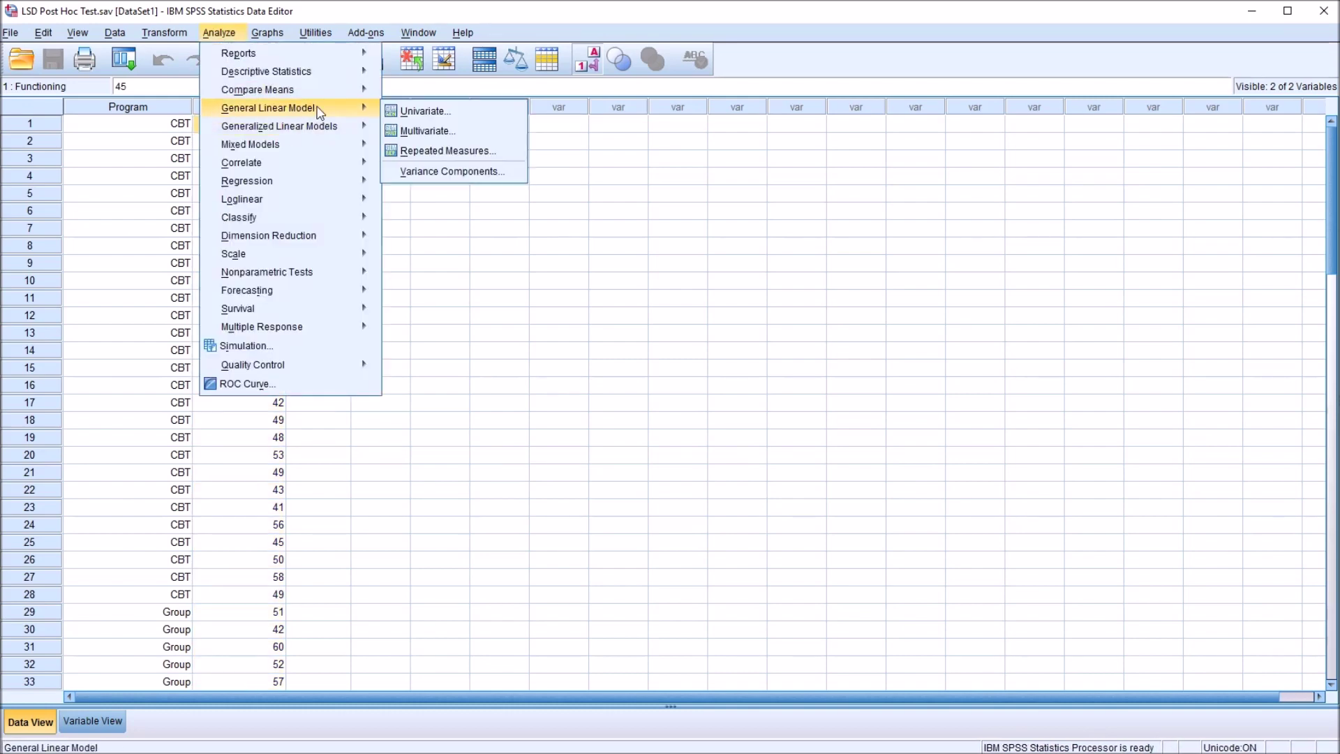
left_click(419, 111)
left_click_drag(571, 301, 705, 337)
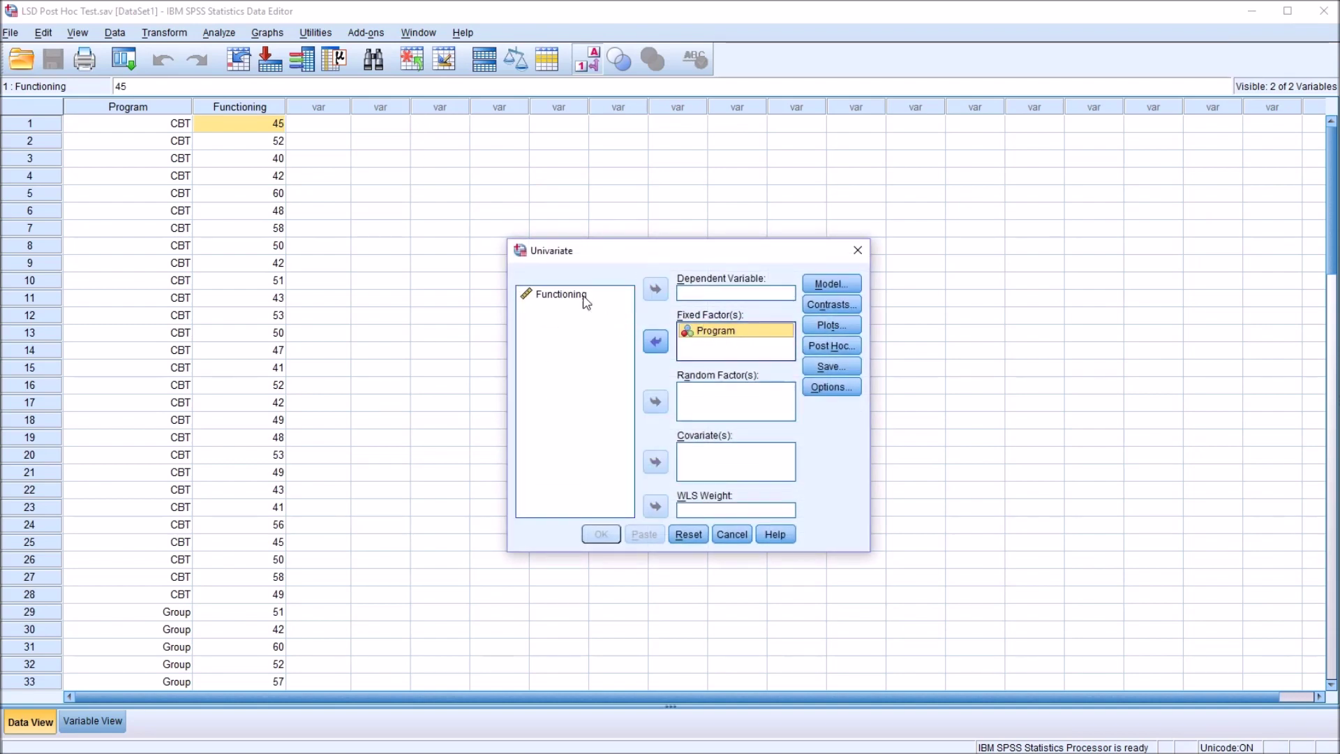
left_click_drag(585, 301, 691, 293)
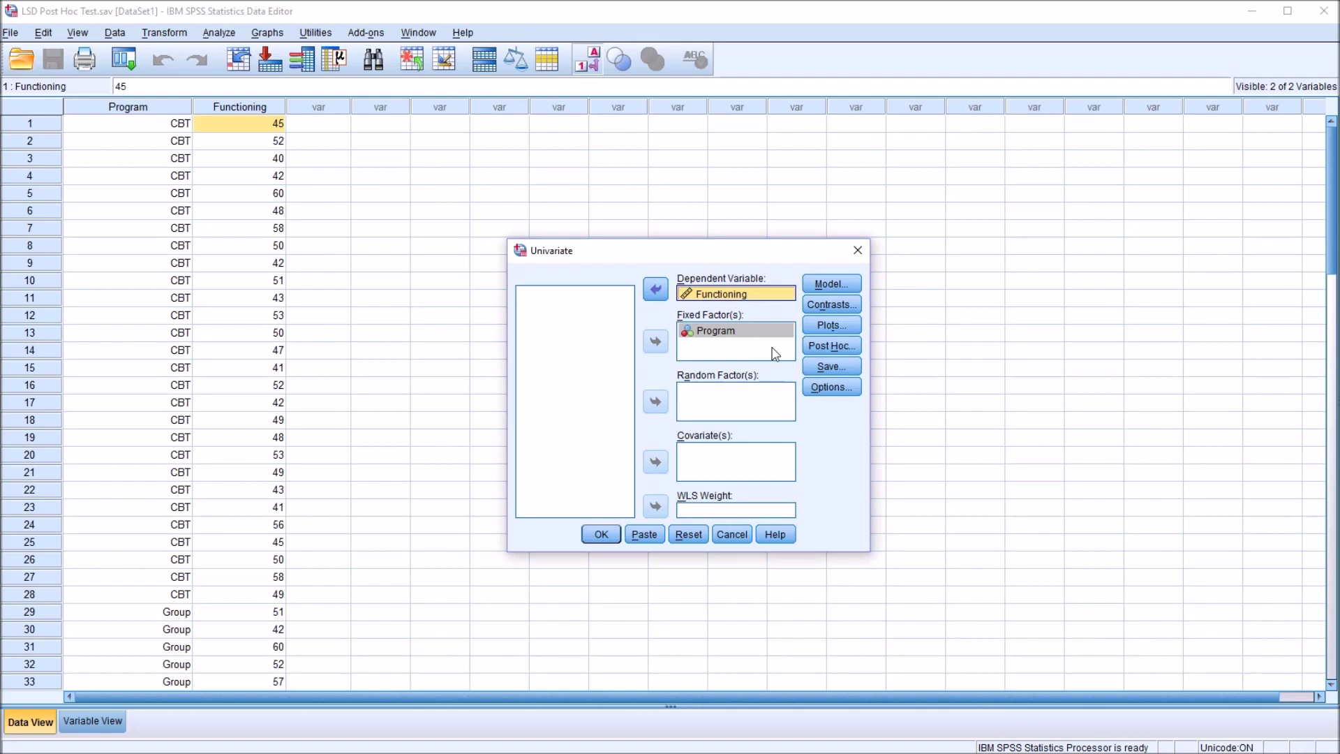
- Request LSD post hoc comparisons for Program and run the ANOVA
left_click(832, 347)
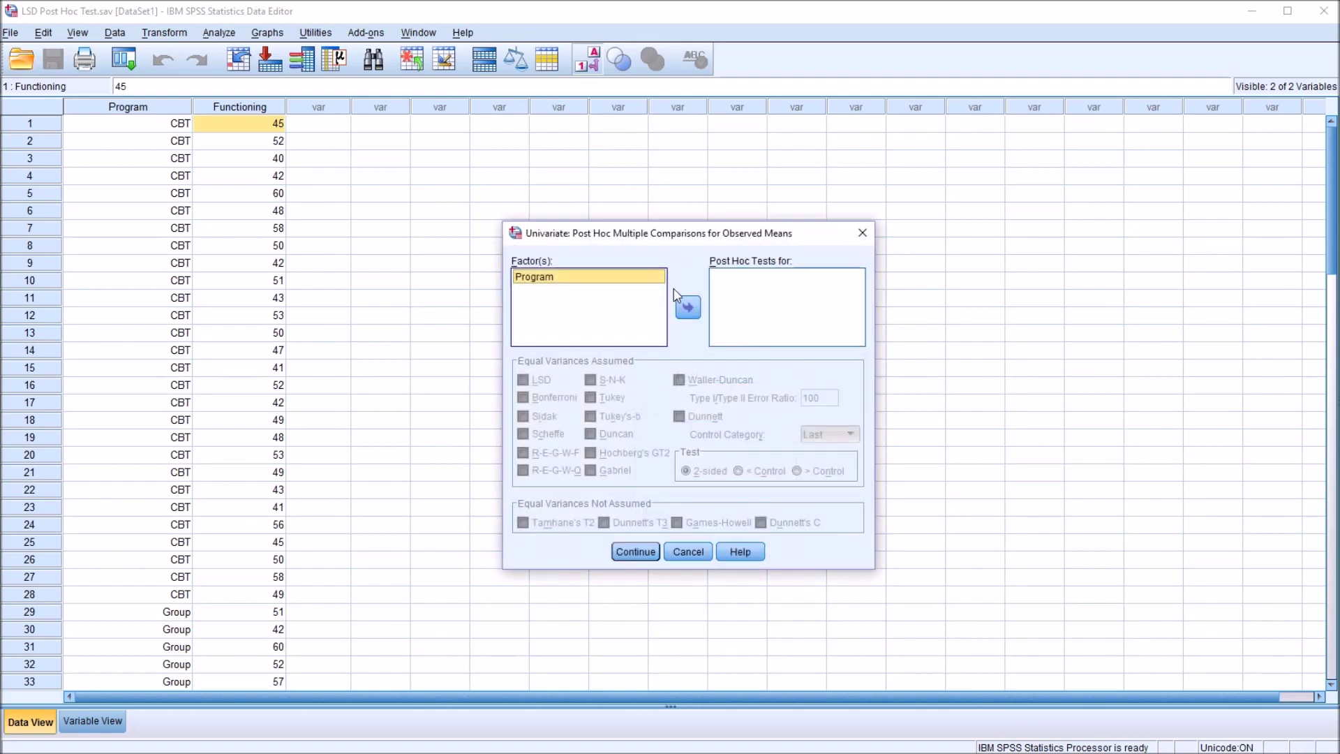
left_click_drag(545, 276, 728, 273)
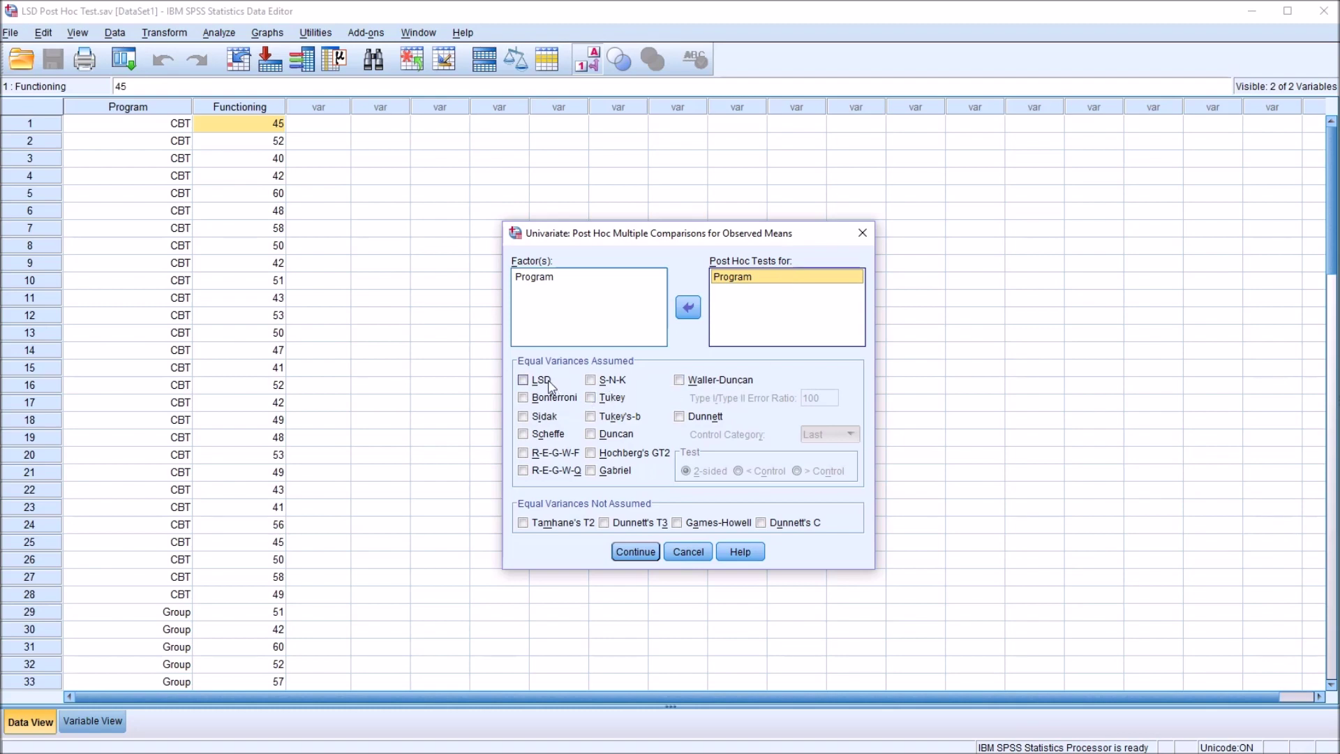
left_click(523, 382)
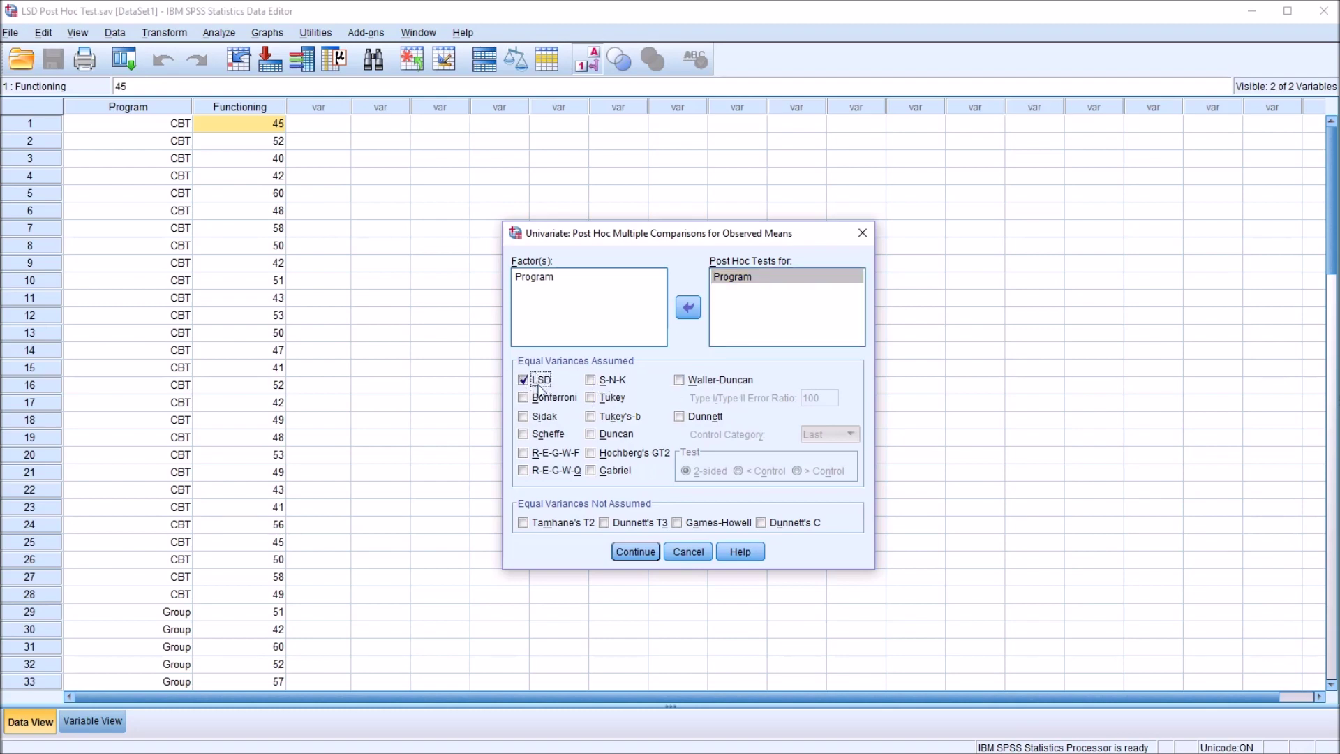
left_click(635, 551)
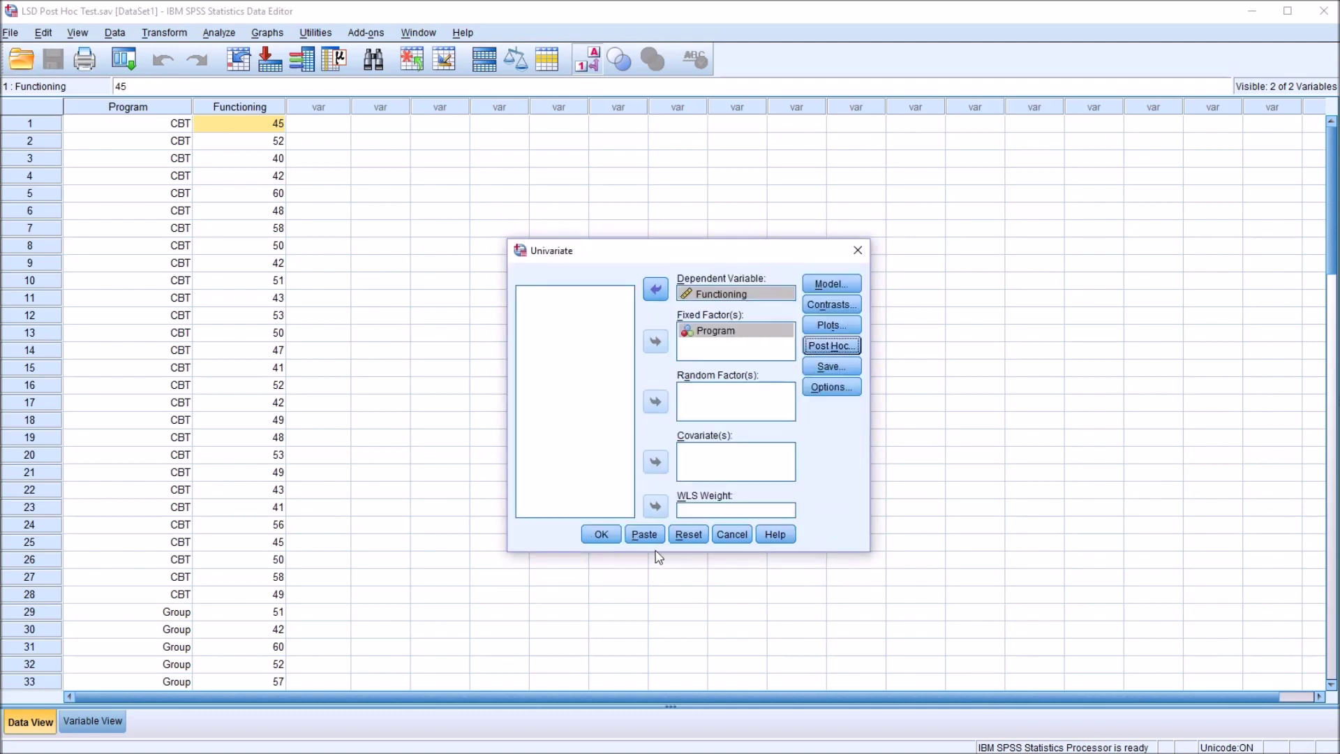
left_click(601, 534)
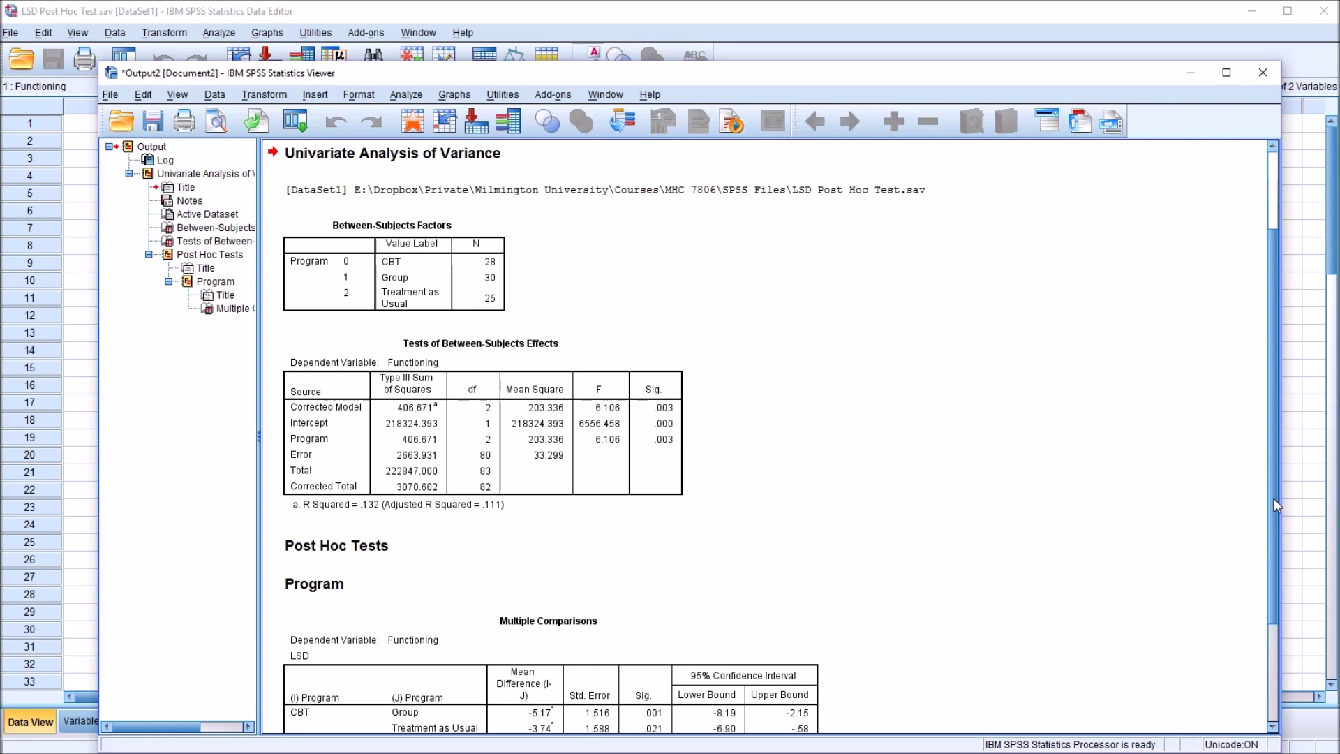
- Activate the LSD Multiple Comparisons table, then minimize the Output Viewer
scroll(1274, 508, "down", 3)
double_click(528, 627)
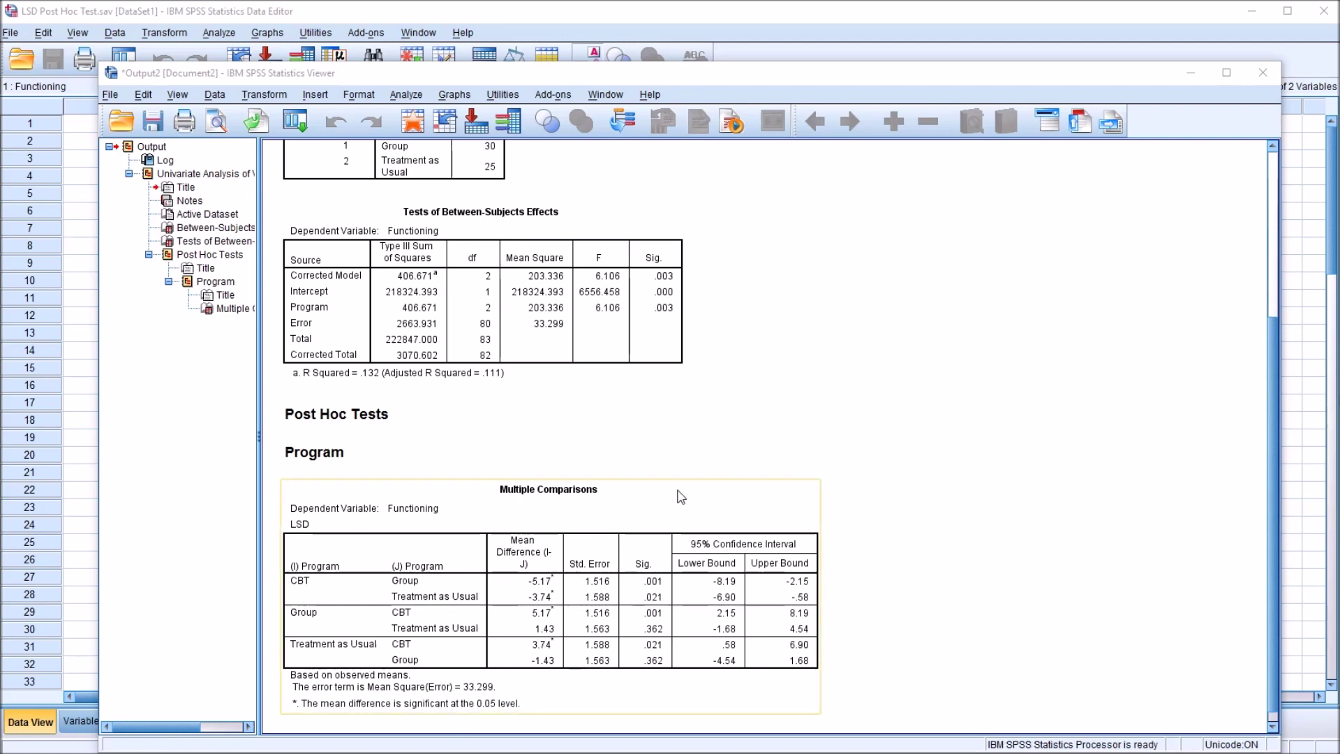
left_click(1187, 73)
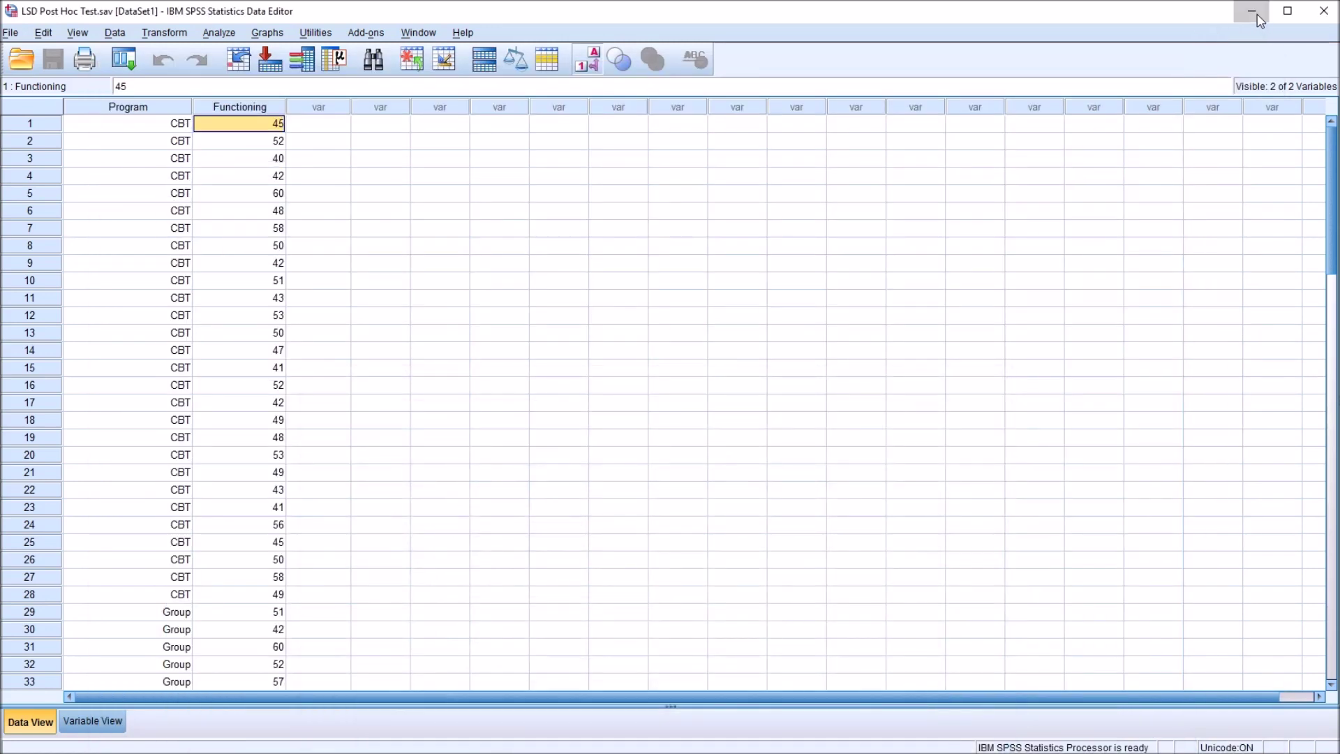
- Minimize the SPSS Data Editor and select the 5.169 CBT–Group difference in H22
left_click(1259, 17)
left_click(821, 650)
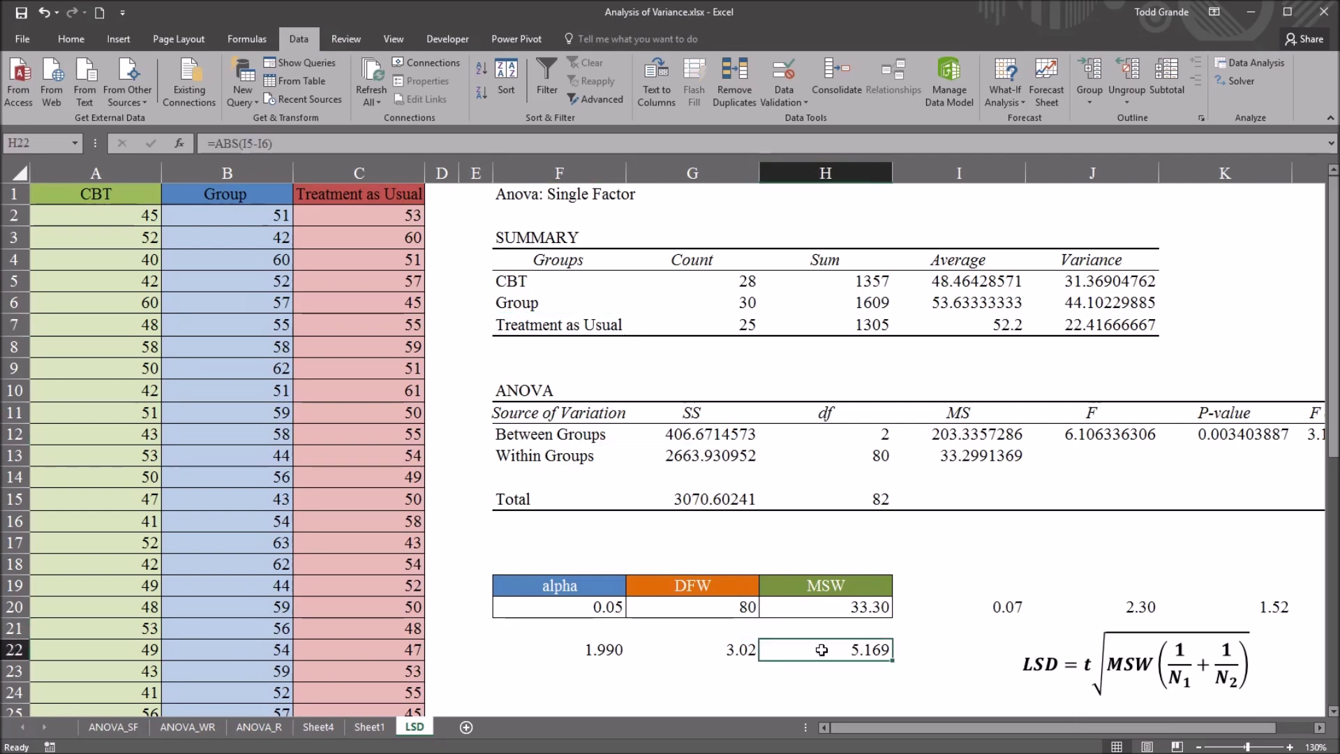